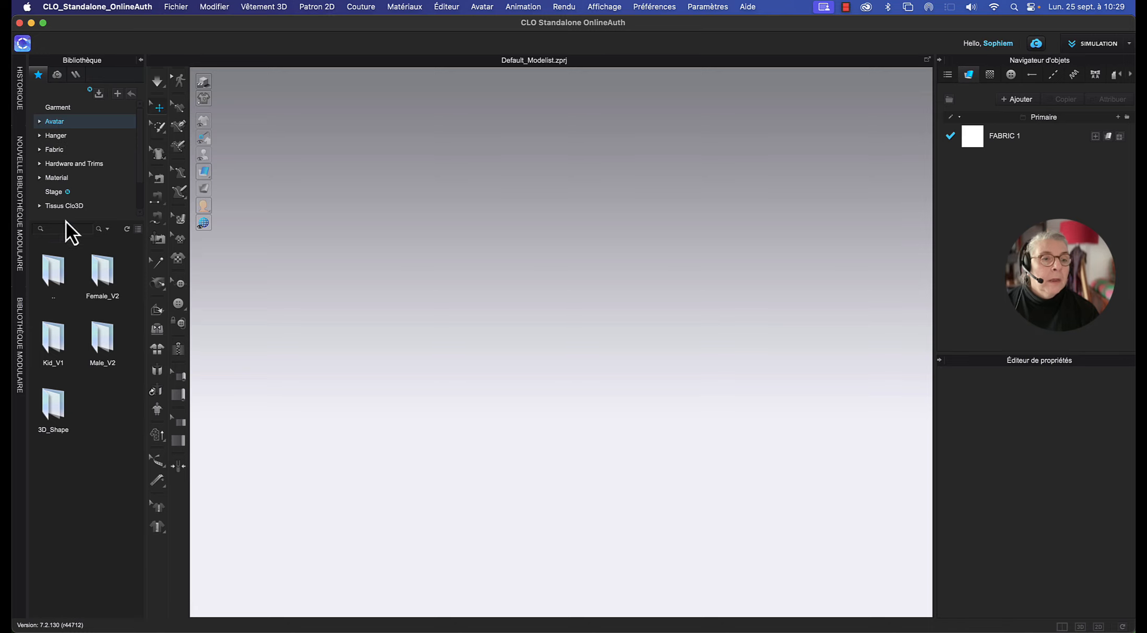
Load the FV2_Mia avatar from the Female_V2 library folder and display its X-ray joints.
double_click(97, 271)
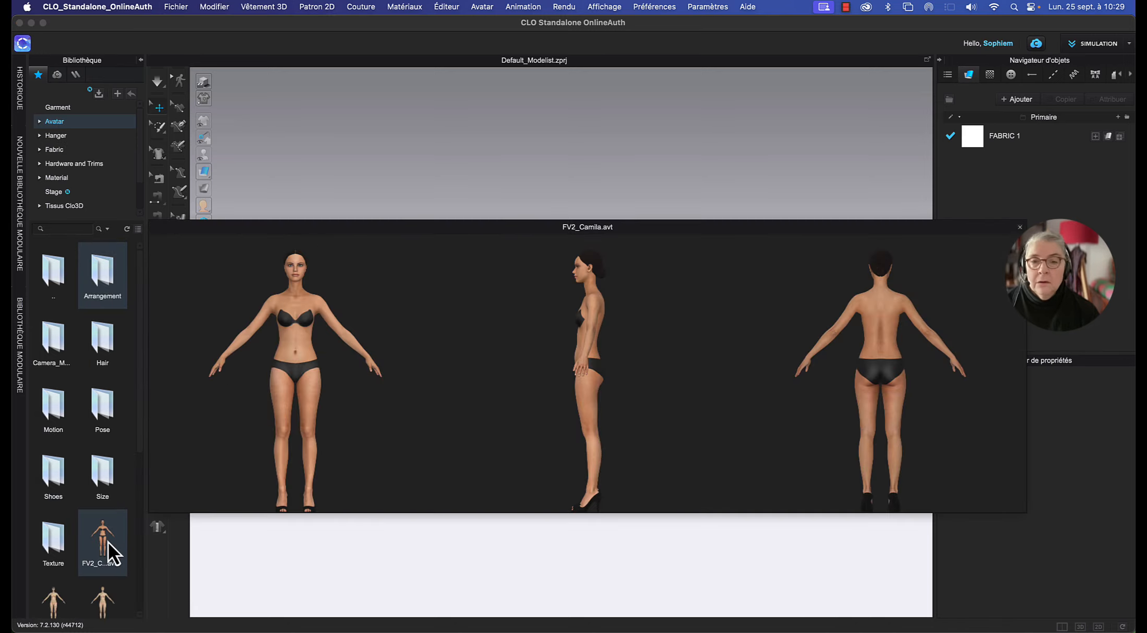
scroll(109, 602, down, 5)
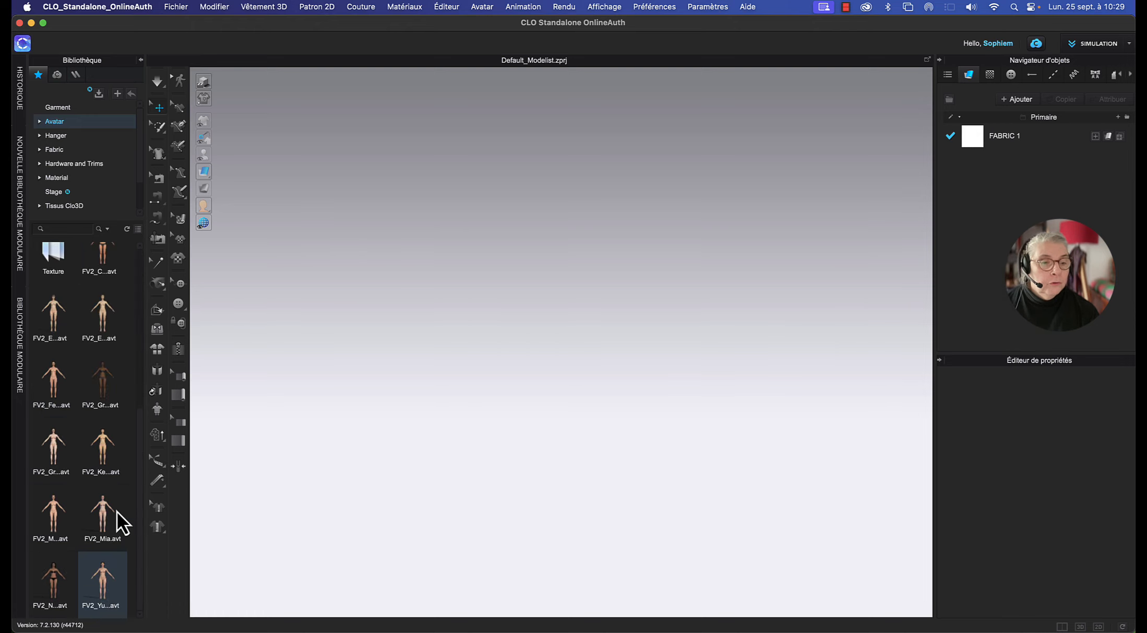
mouse_move(109, 509)
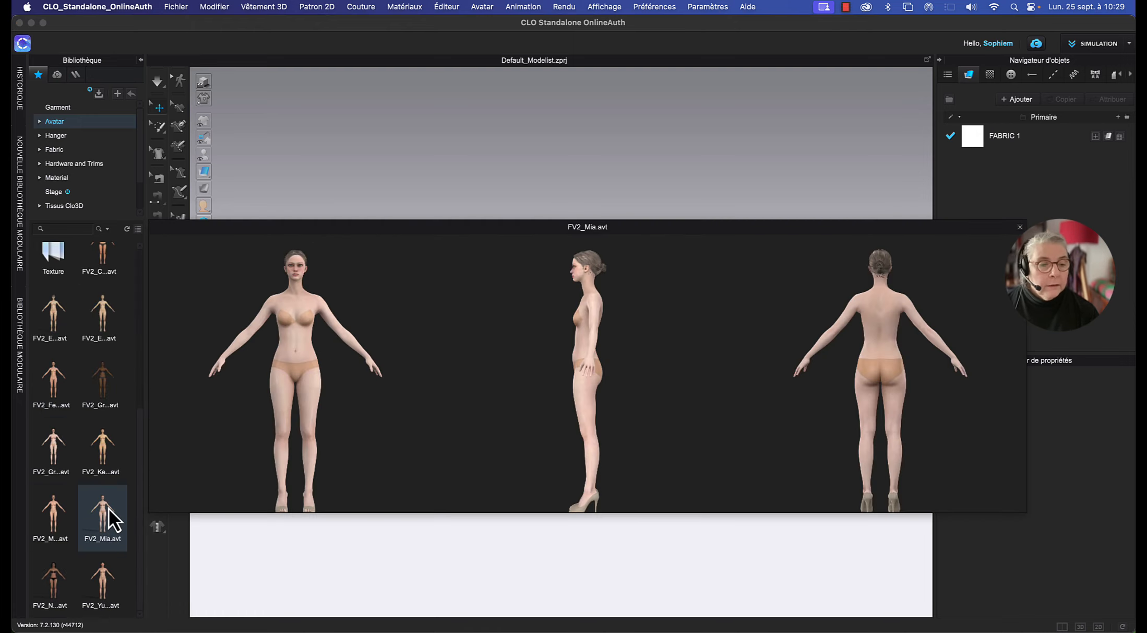
double_click(109, 516)
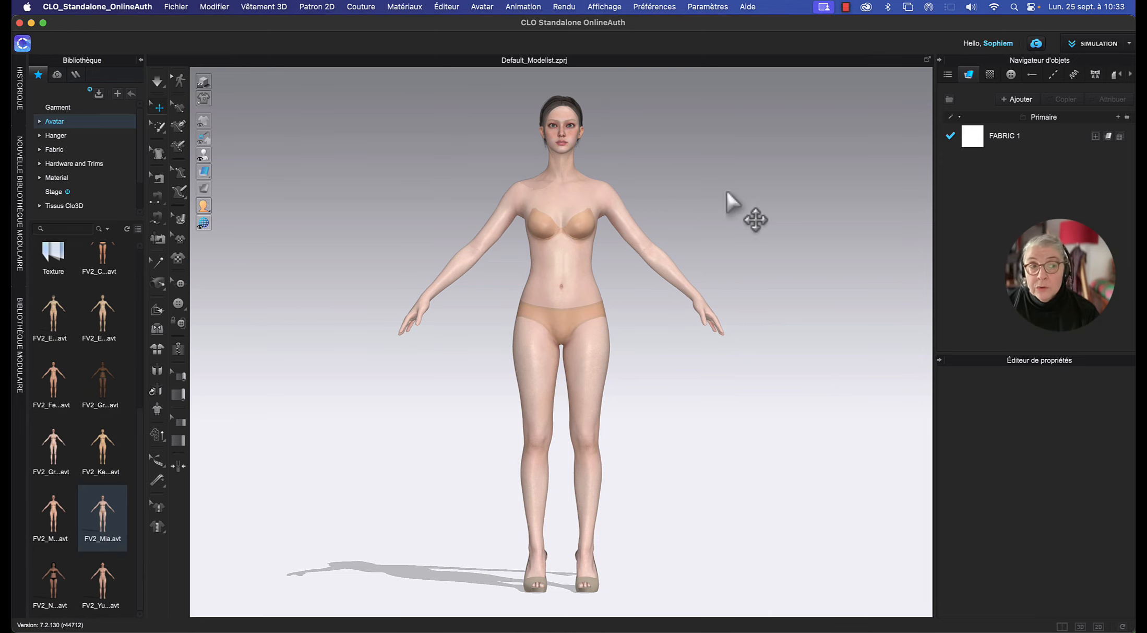
mouse_move(205, 154)
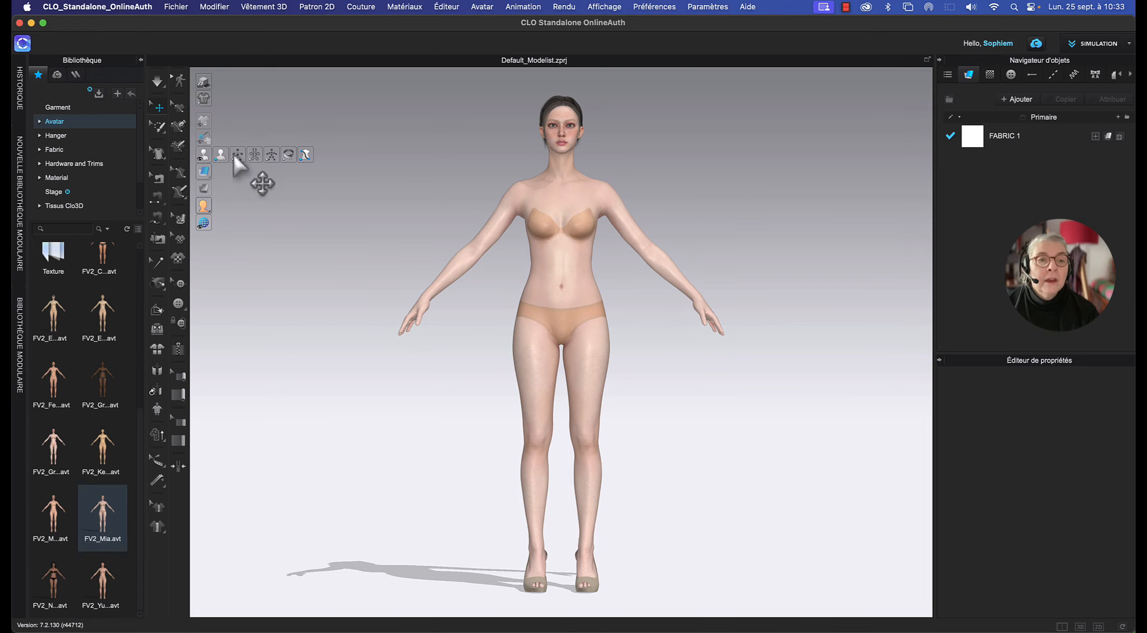
click(272, 156)
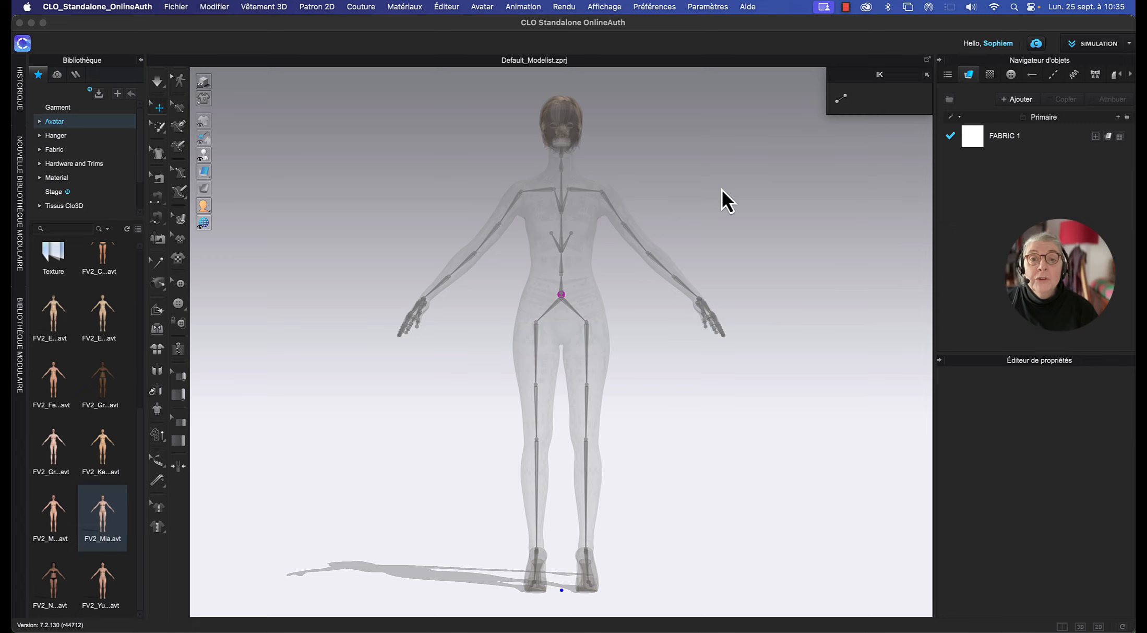
Select the shoulder, upper-arm and elbow joints of the avatar's left arm in turn to examine their rotation gizmos.
scroll(673, 190, up, 5)
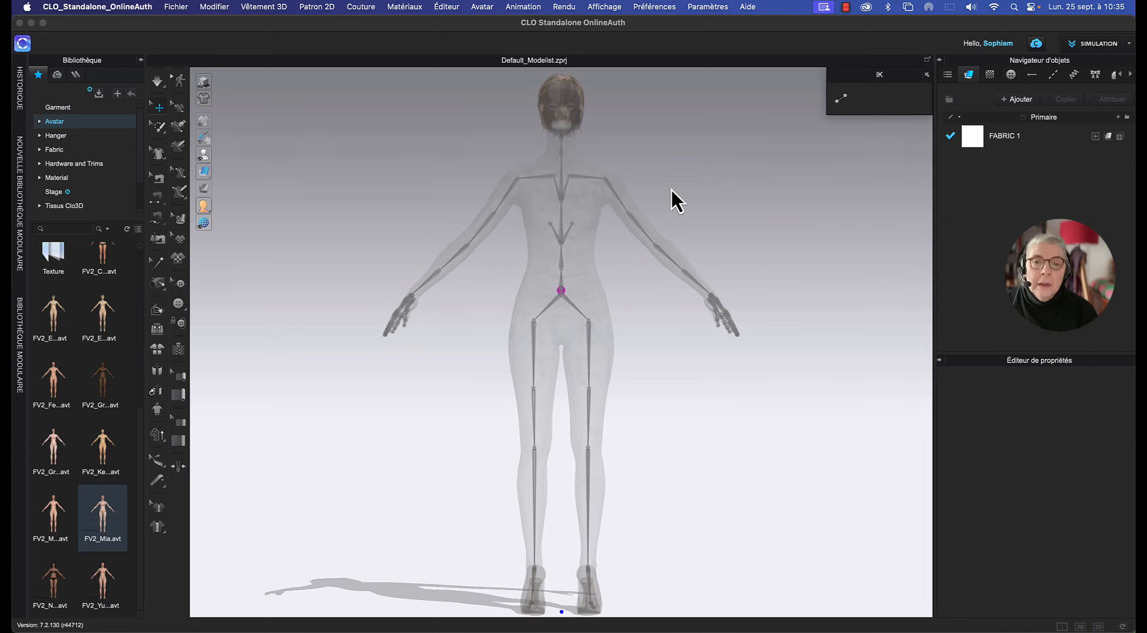
scroll(719, 231, up, 5)
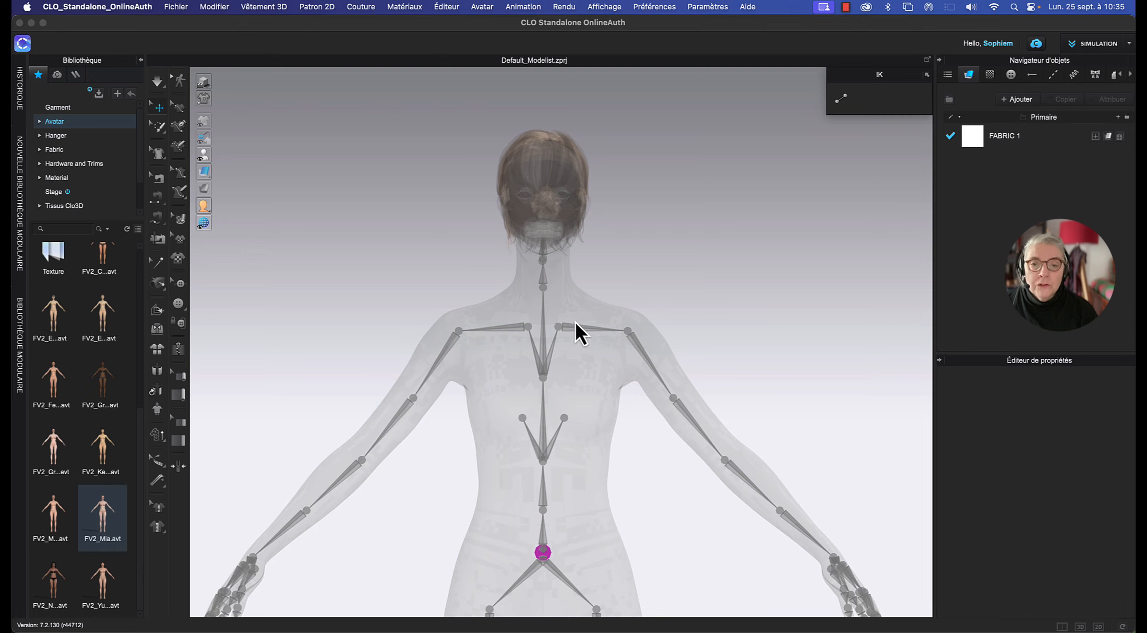
click(629, 331)
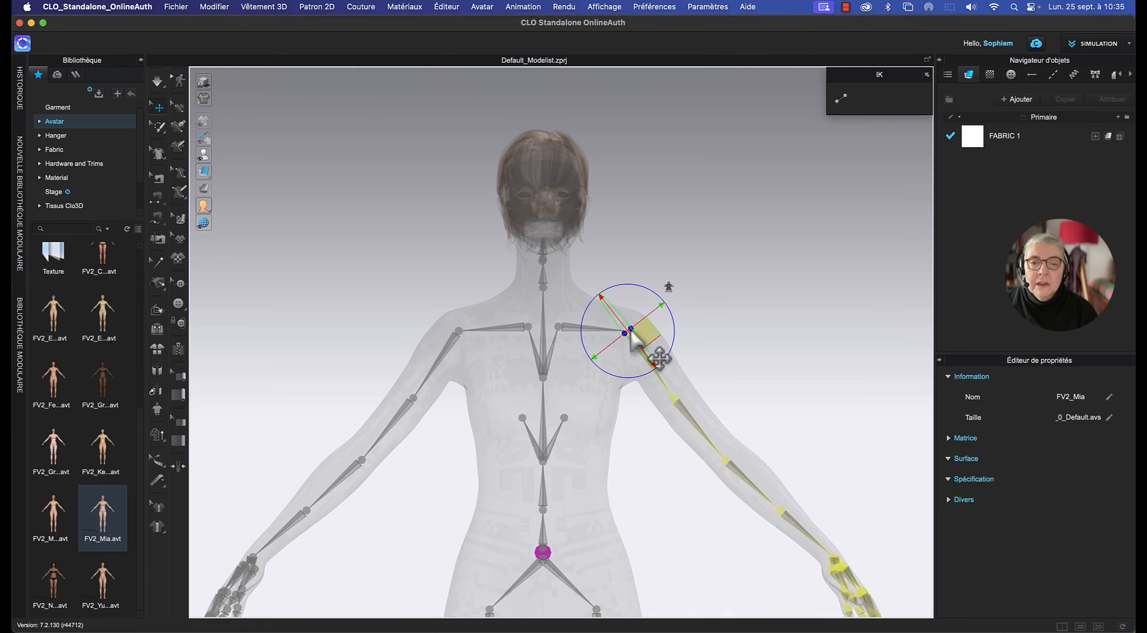
click(708, 320)
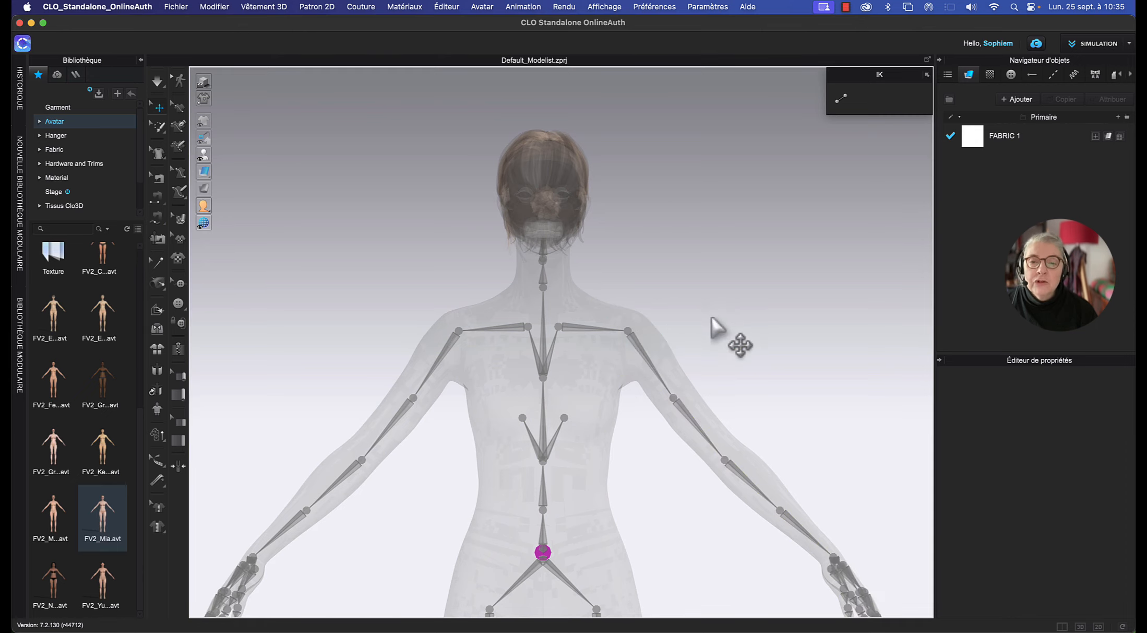
click(626, 332)
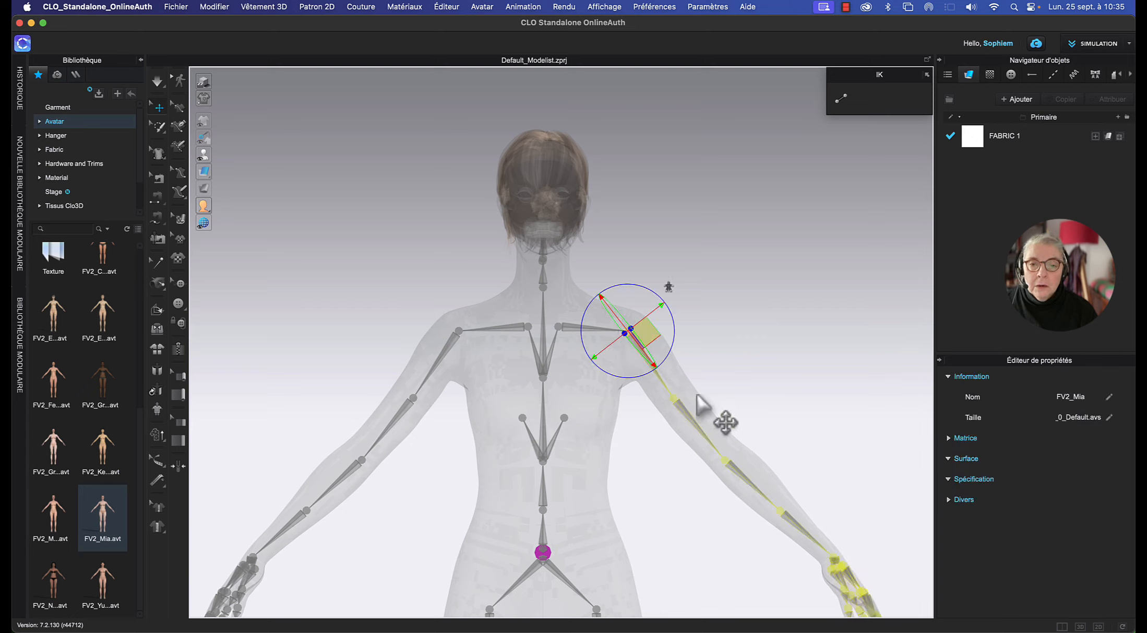
click(725, 377)
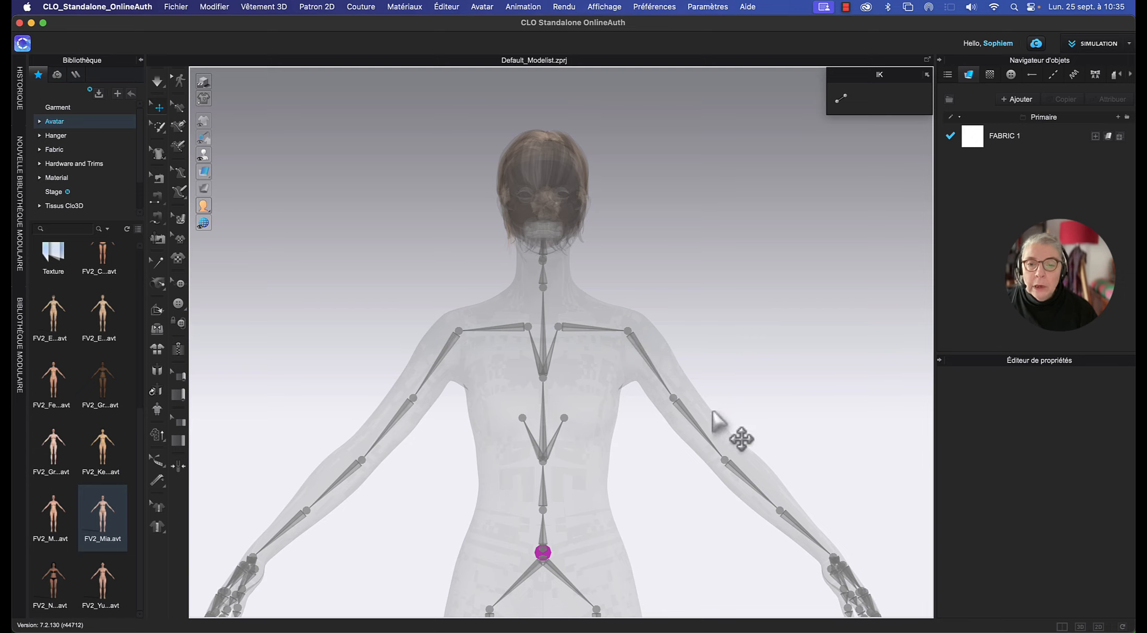
click(673, 400)
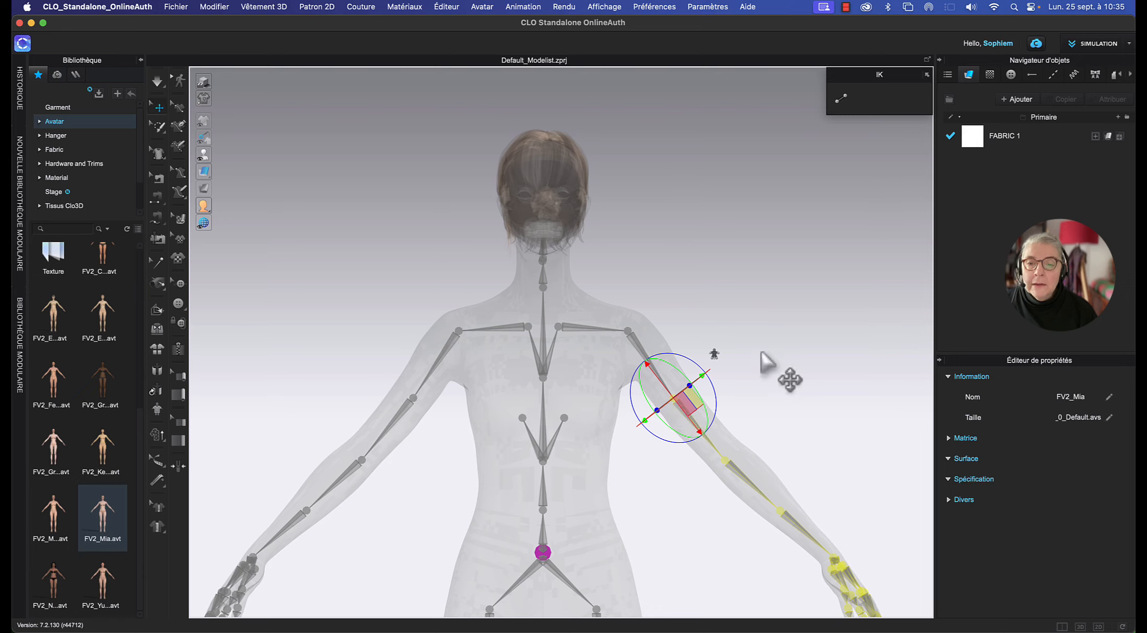
click(761, 376)
click(724, 459)
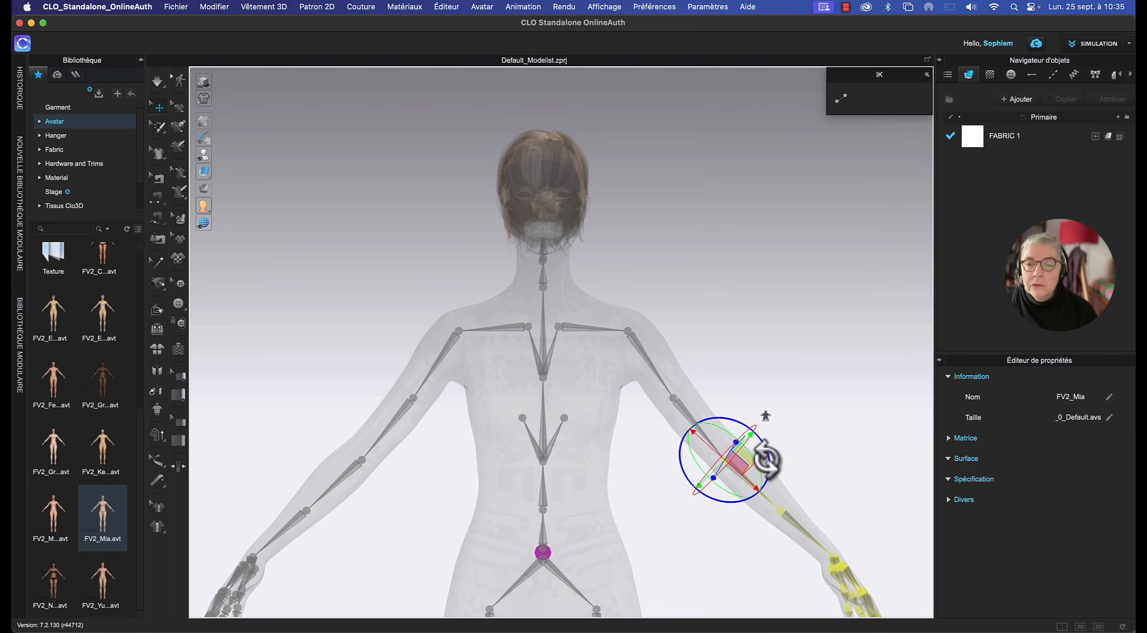
mouse_move(765, 455)
mouse_down()
mouse_move(763, 431)
mouse_move(731, 411)
mouse_move(745, 466)
mouse_move(753, 435)
mouse_move(757, 459)
mouse_up()
middle_drag(837, 466, 727, 317)
click(774, 382)
Rotate the avatar's left wrist joint to raise the hand outward until it is nearly horizontal.
scroll(750, 403, up, 5)
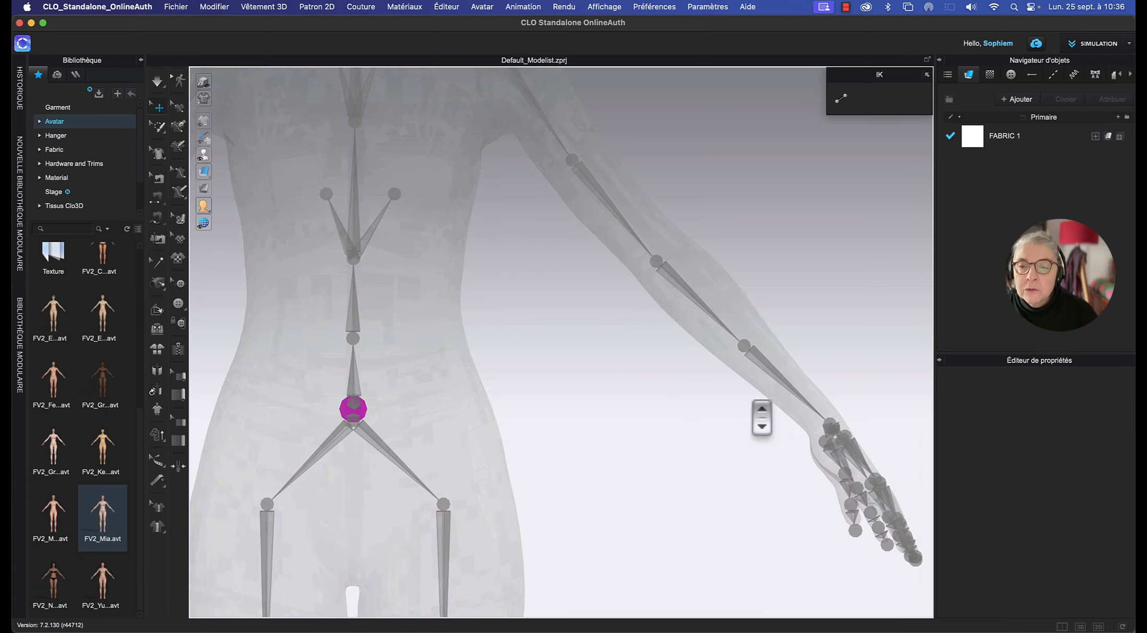
middle_drag(750, 403, 537, 388)
scroll(737, 379, up, 4)
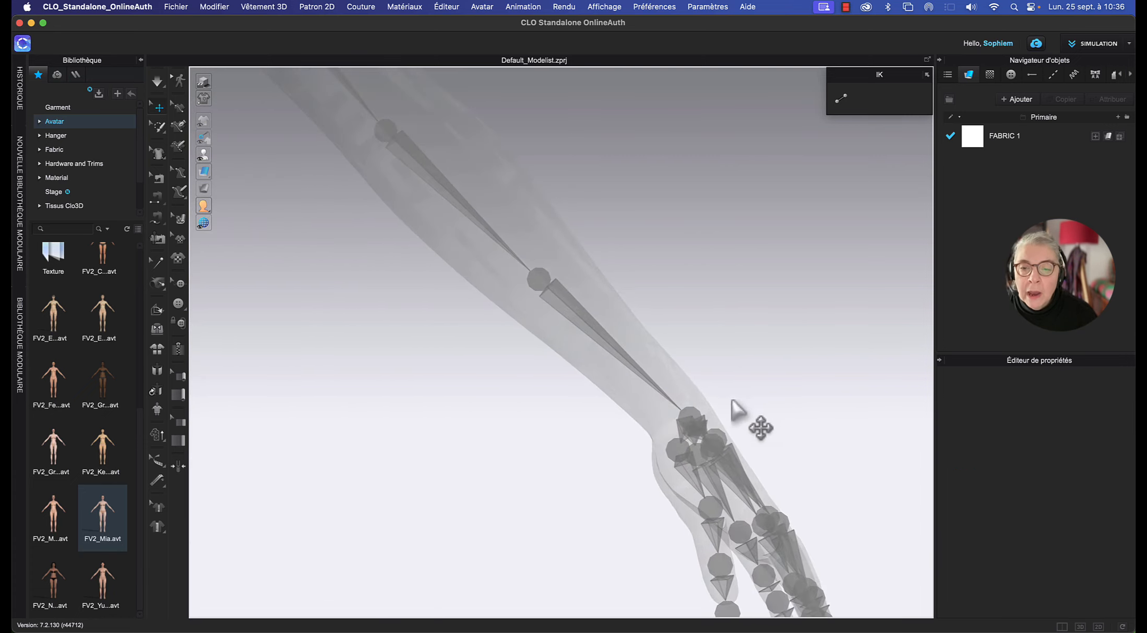
click(690, 414)
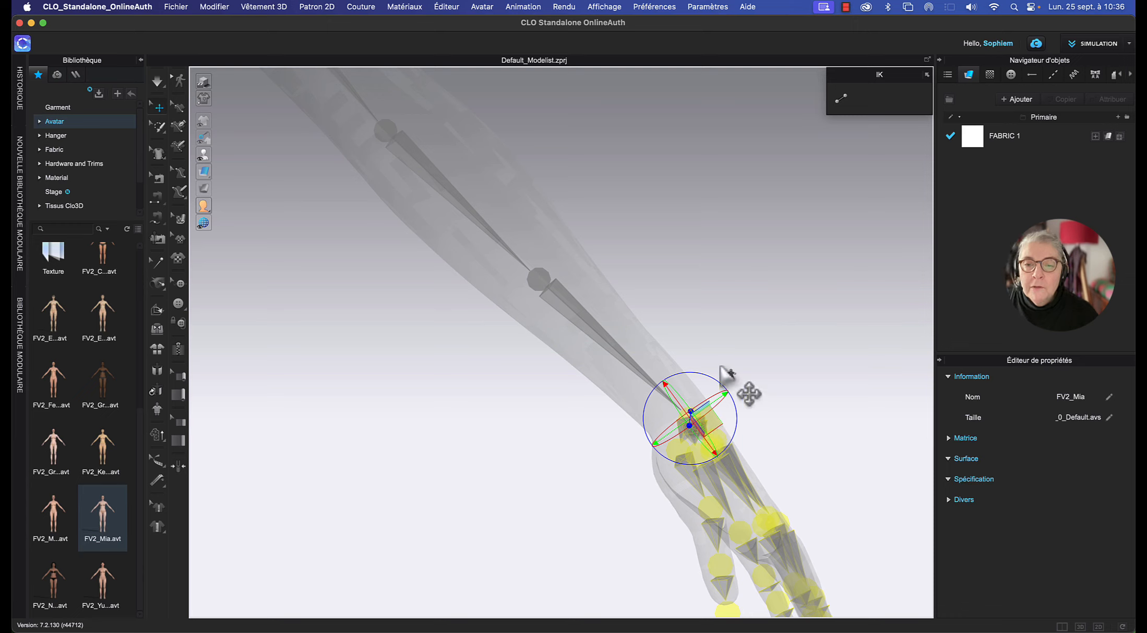
drag(703, 376, 660, 373)
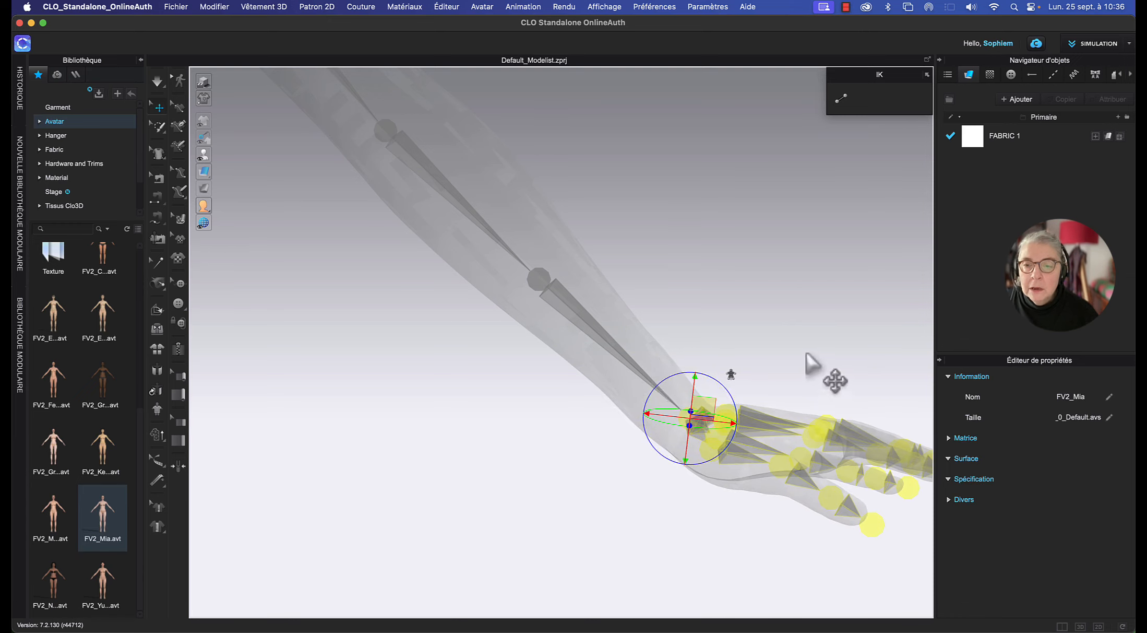
right_drag(809, 366, 630, 274)
click(727, 476)
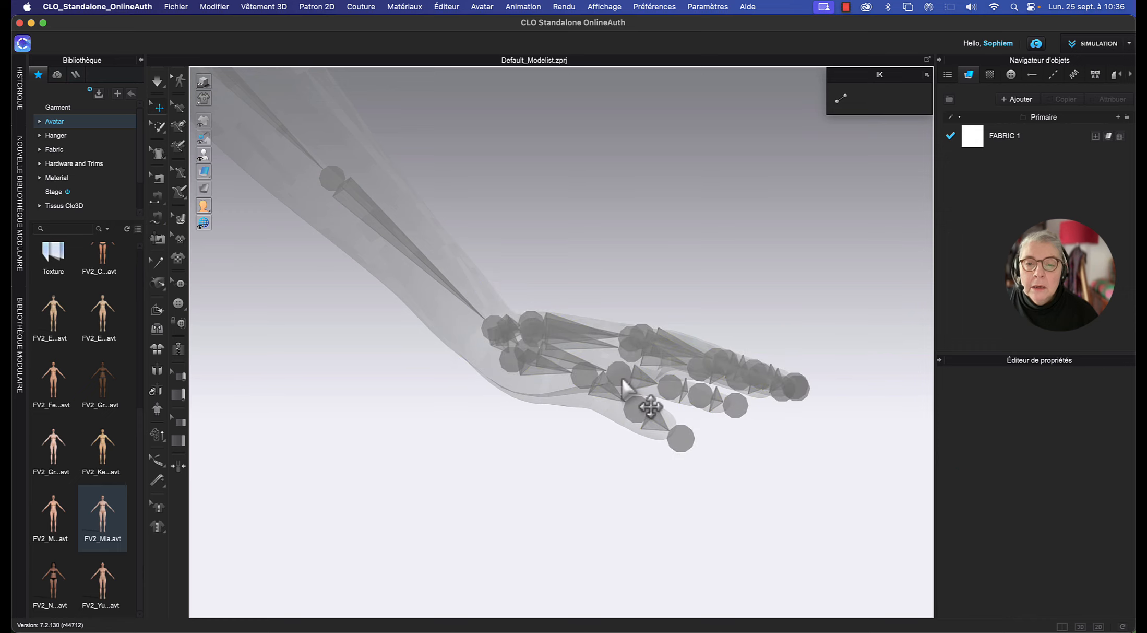
Slightly rotate the base joints of the index finger and the thumb on the avatar's left hand.
click(649, 406)
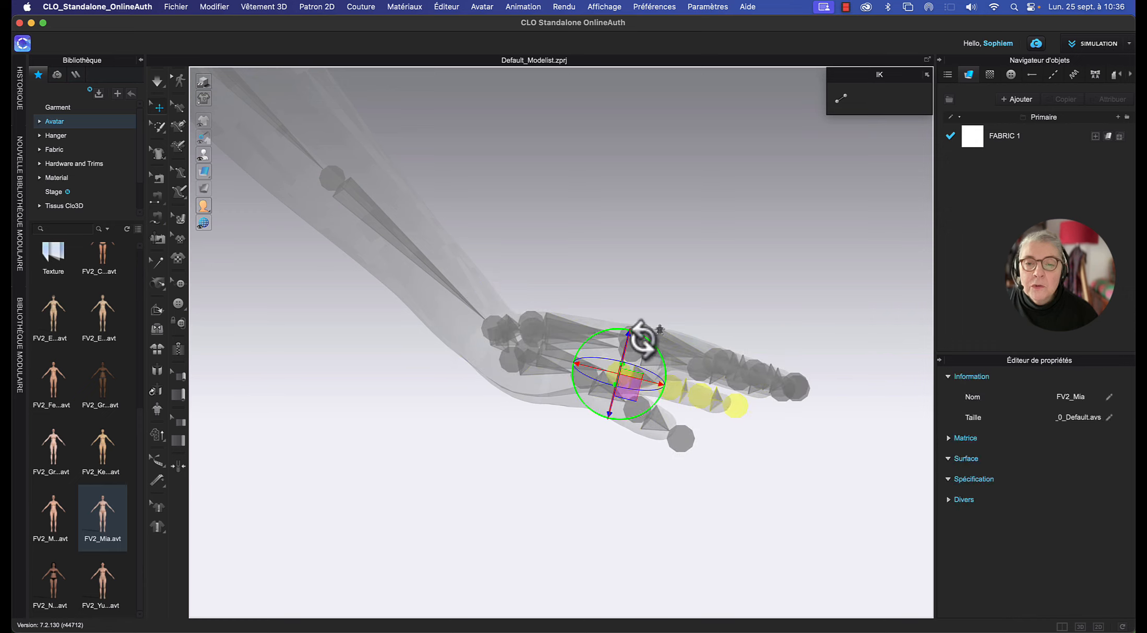
click(676, 318)
click(646, 405)
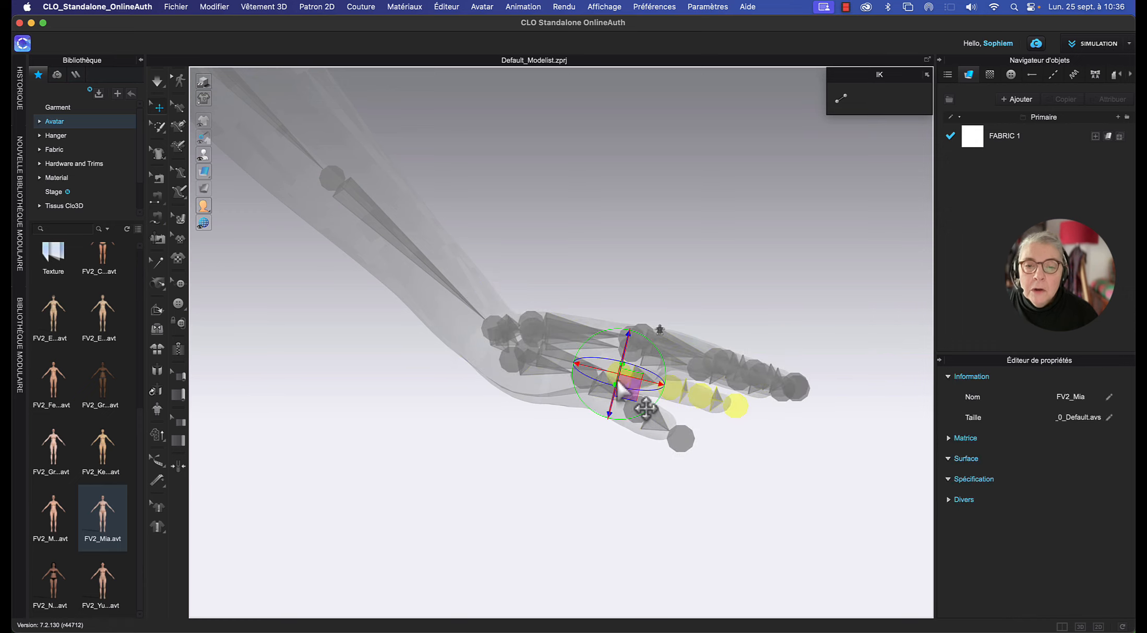
drag(651, 340, 614, 338)
click(577, 428)
click(578, 374)
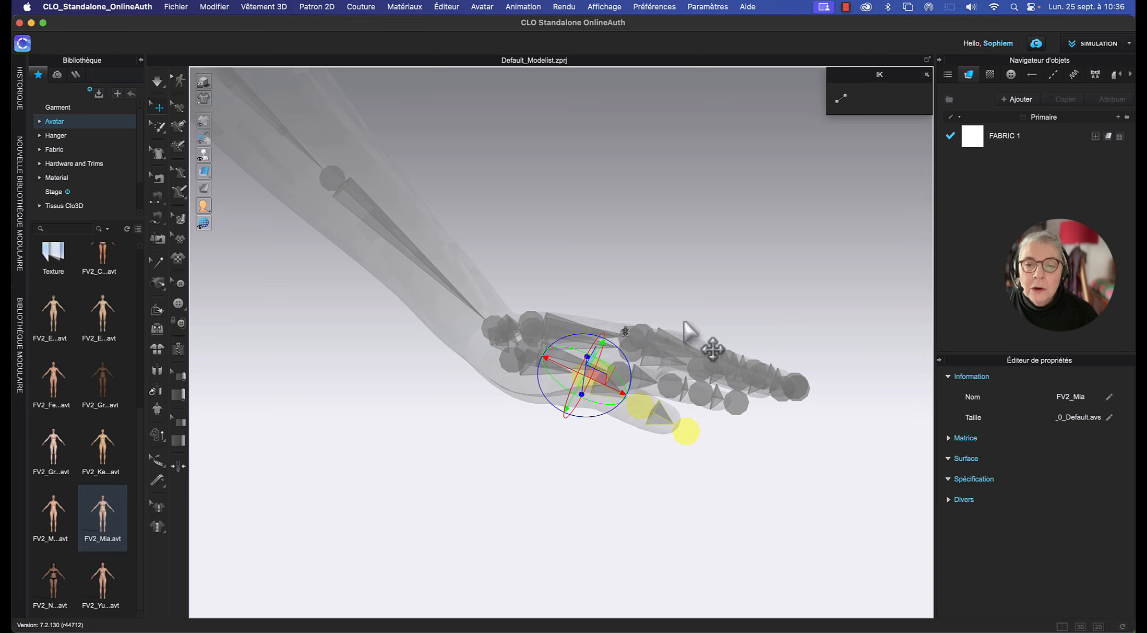
click(721, 286)
Rotate the avatar's pelvis joint to tilt the whole upper body slightly toward its left side.
scroll(653, 276, down, 6)
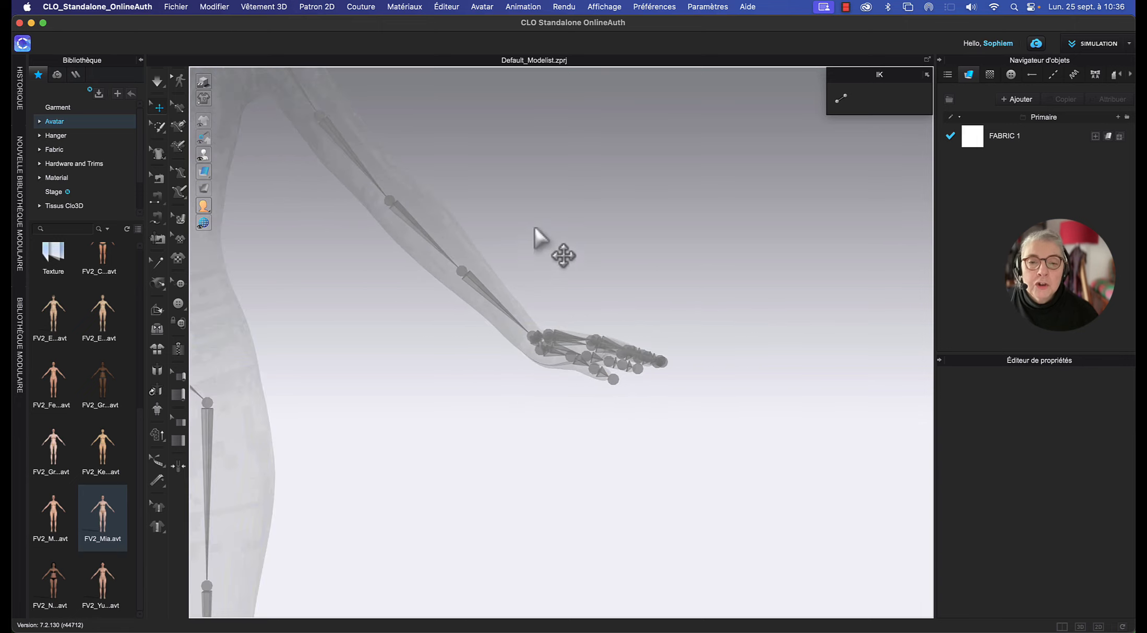
scroll(579, 287, down, 5)
middle_drag(574, 271, 672, 236)
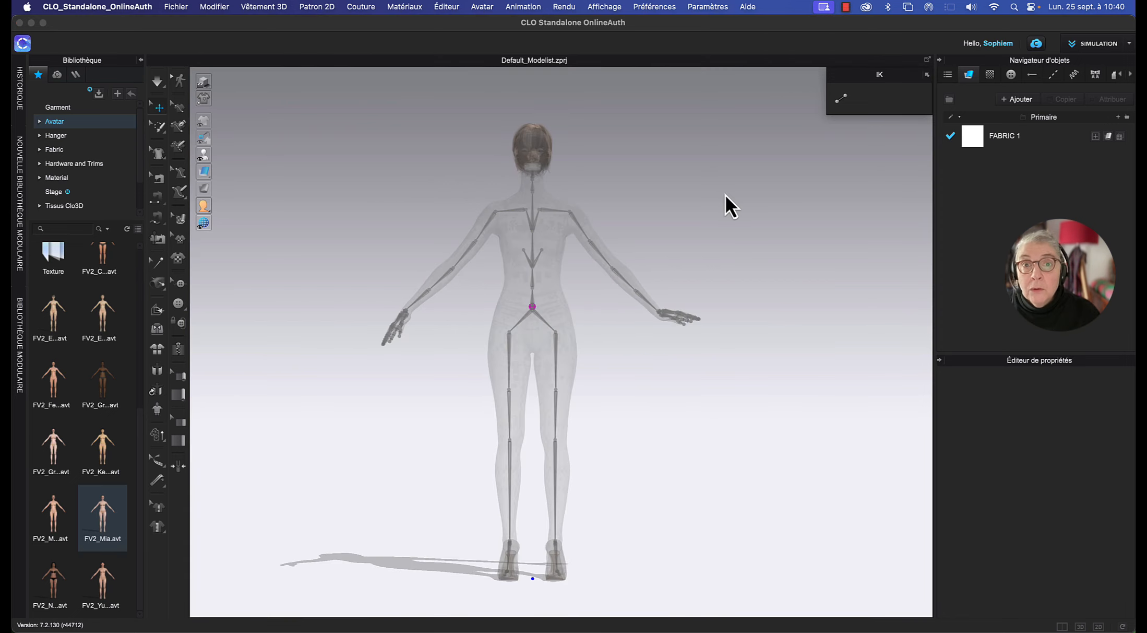
scroll(550, 294, up, 6)
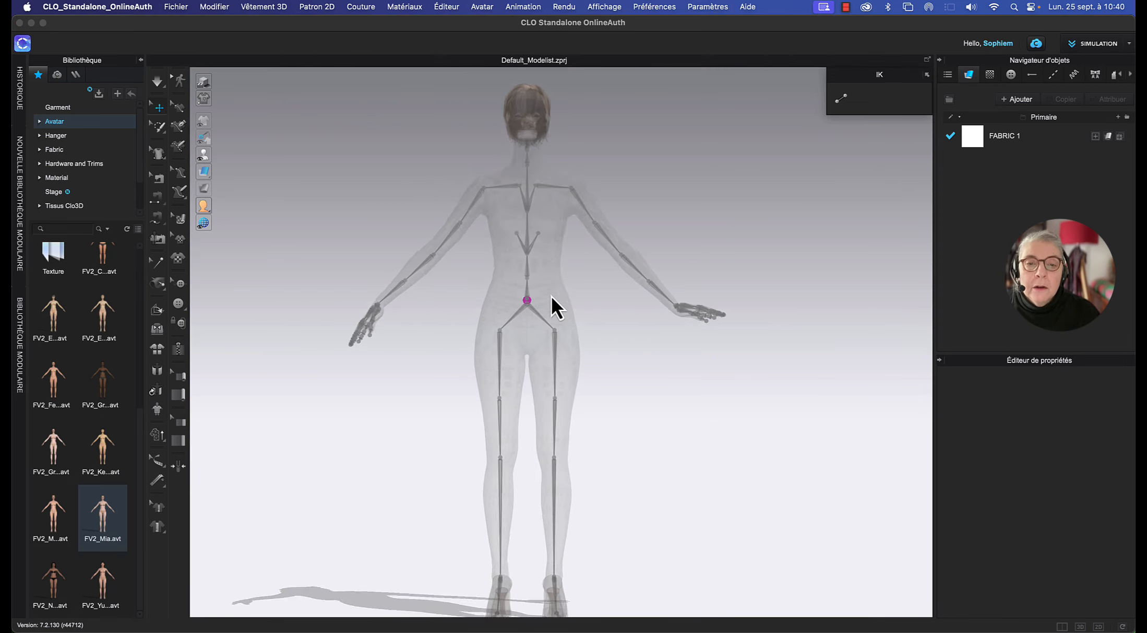
middle_drag(625, 307, 659, 415)
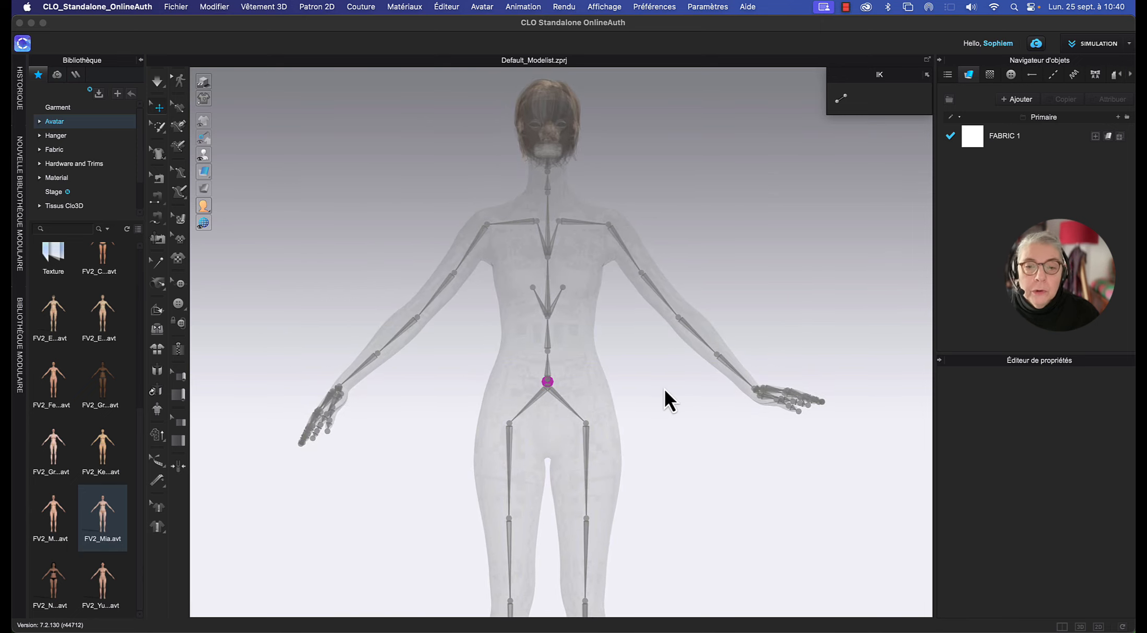
scroll(654, 372, up, 4)
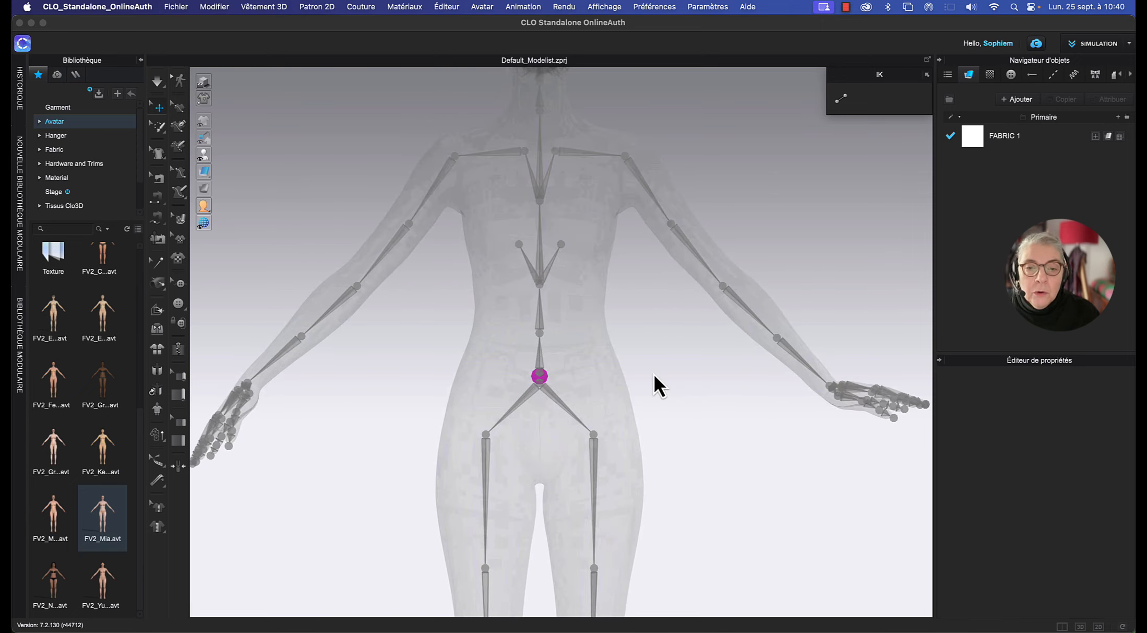
scroll(654, 372, up, 3)
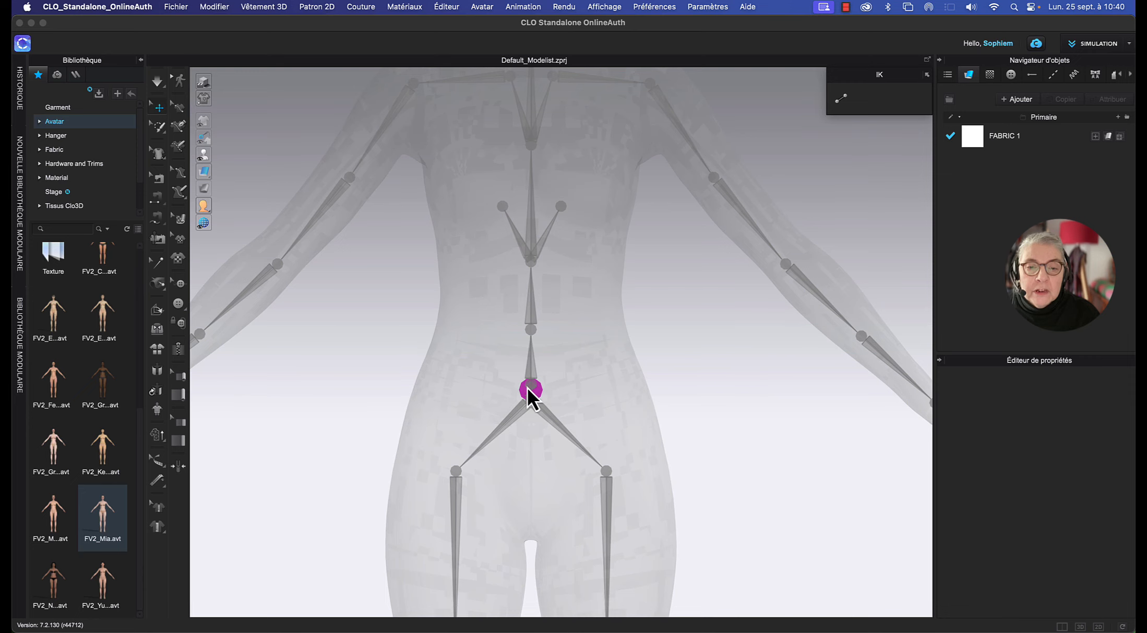
click(533, 389)
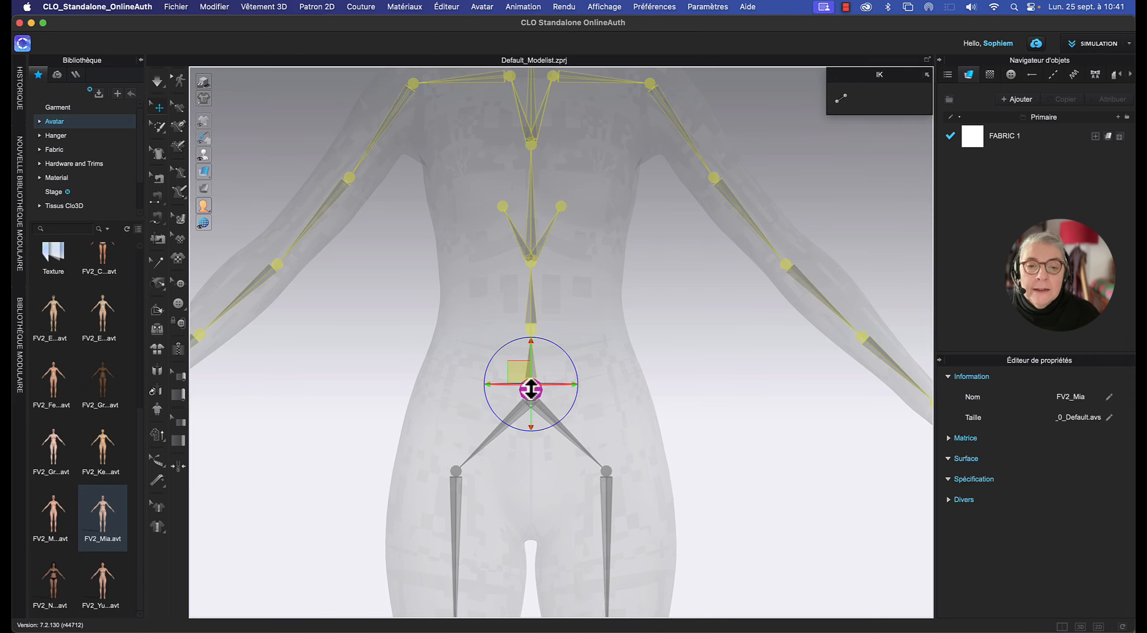
scroll(748, 389, down, 5)
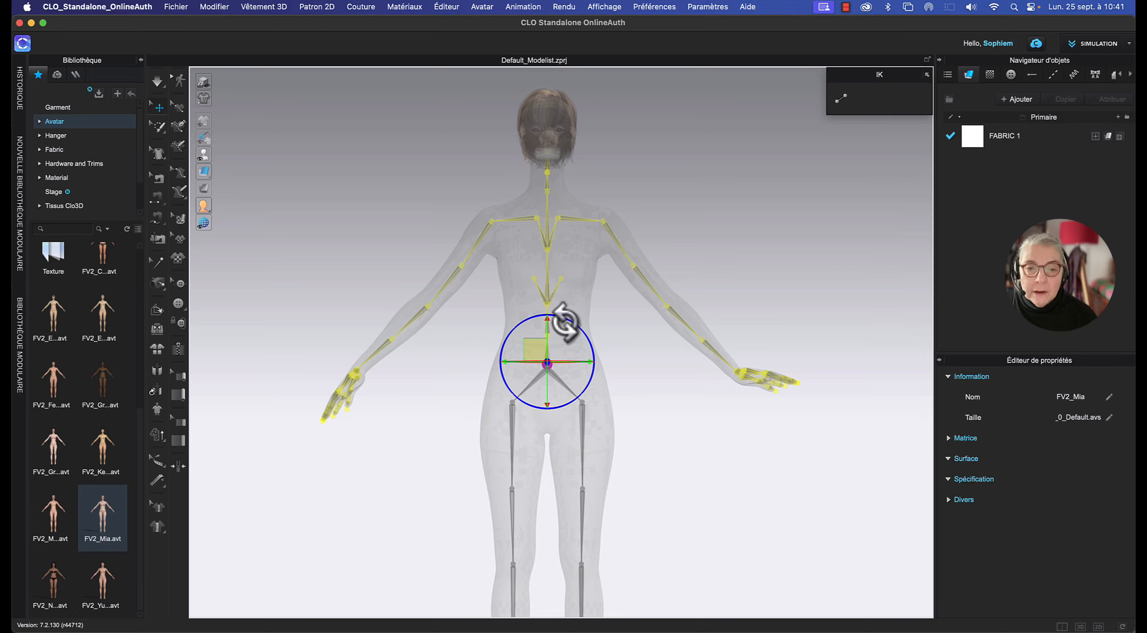
drag(565, 321, 572, 322)
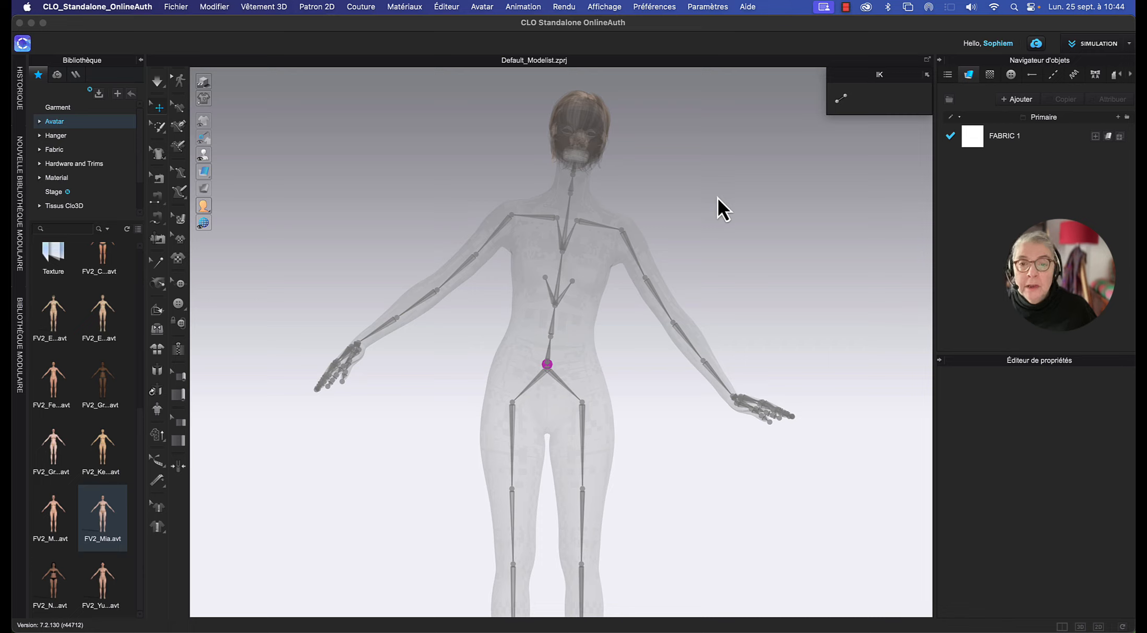
Toggle the avatar's X-ray joint display off and on repeatedly to compare the normal and joint views, leaving the joints shown.
key(shift+x)
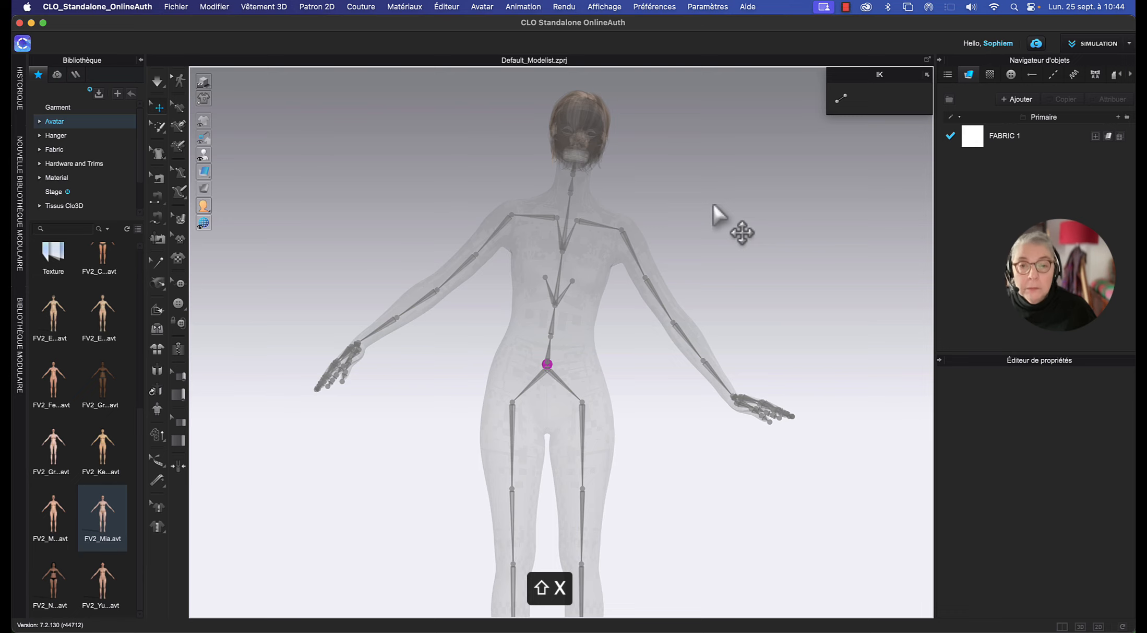
key(shift+x)
key(shift+x)
key(shift+x)
key(shift+x)
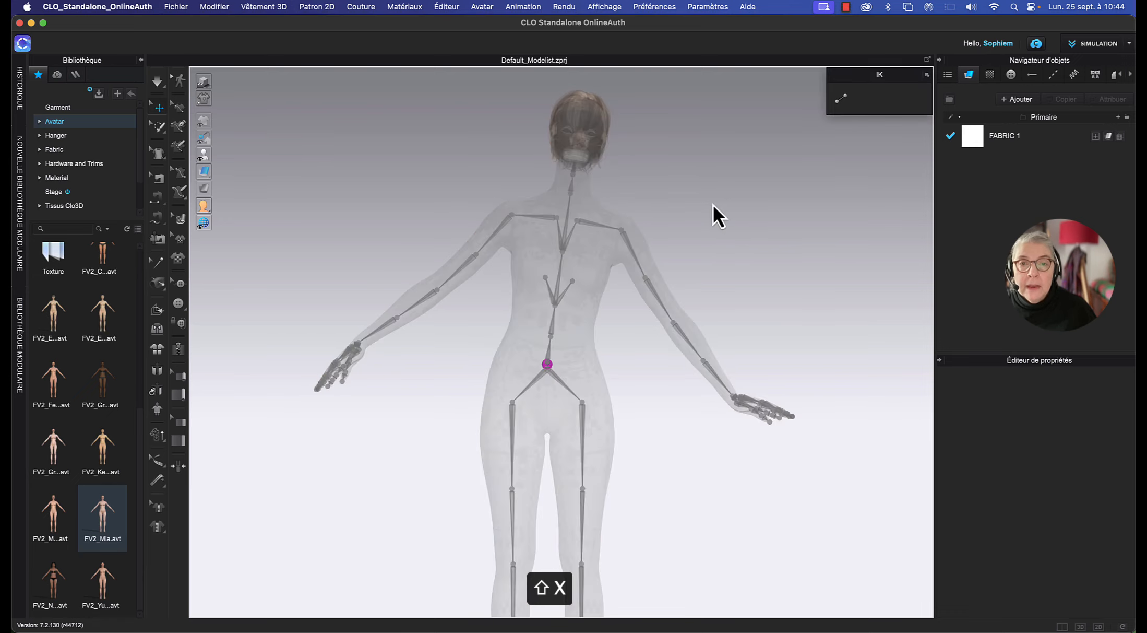
key(shift+x)
key(shift+x)
key(shift+x)
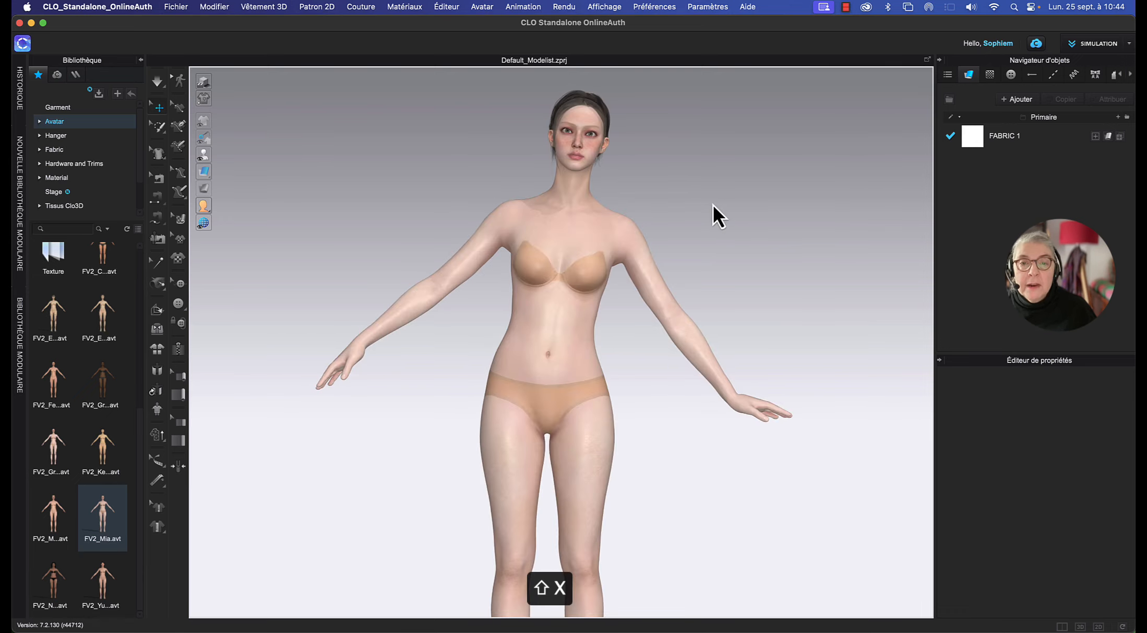
key(shift+x)
key(shift+x)
key(shift+x)
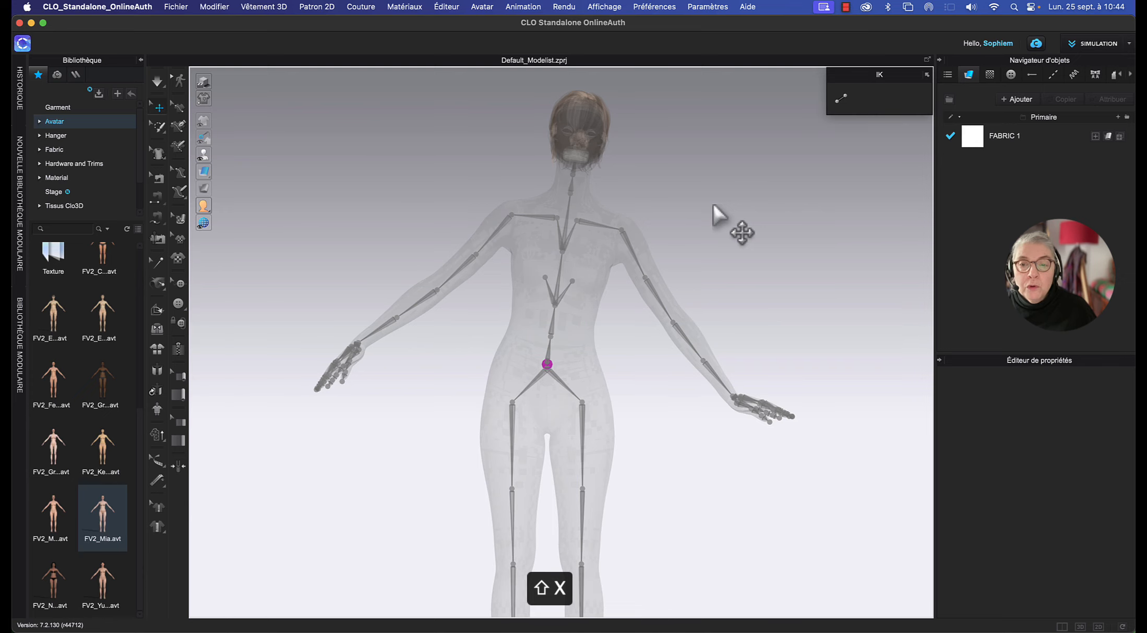
Rotate the avatar's left shoulder joint to lower the whole arm until the upper arm hangs nearly vertical beside the torso.
key(shift+x)
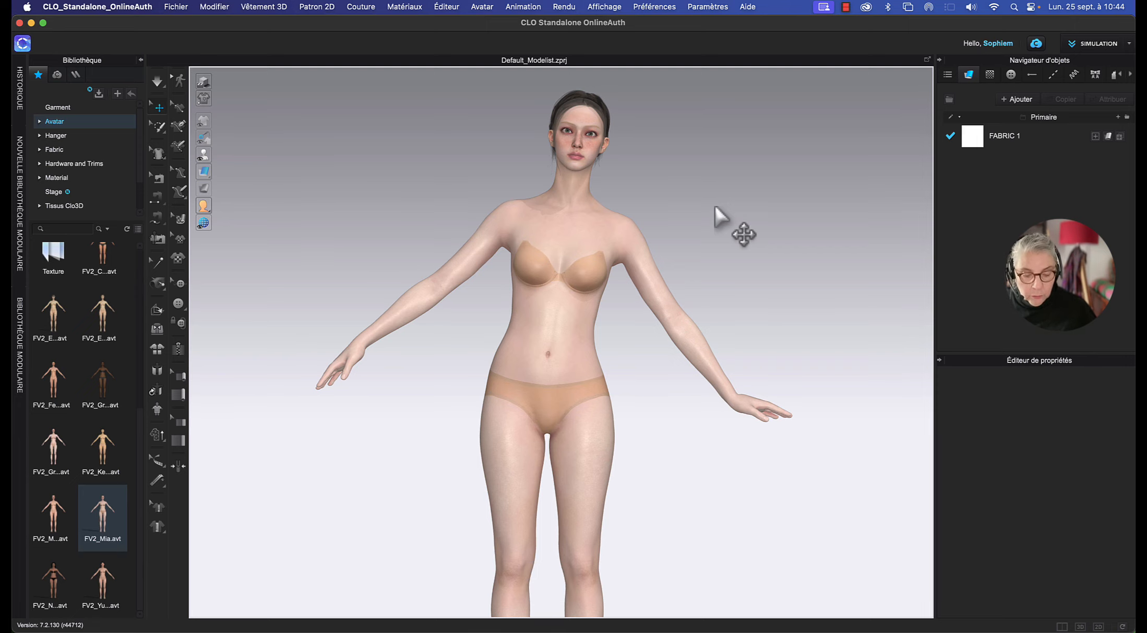
key(shift+x)
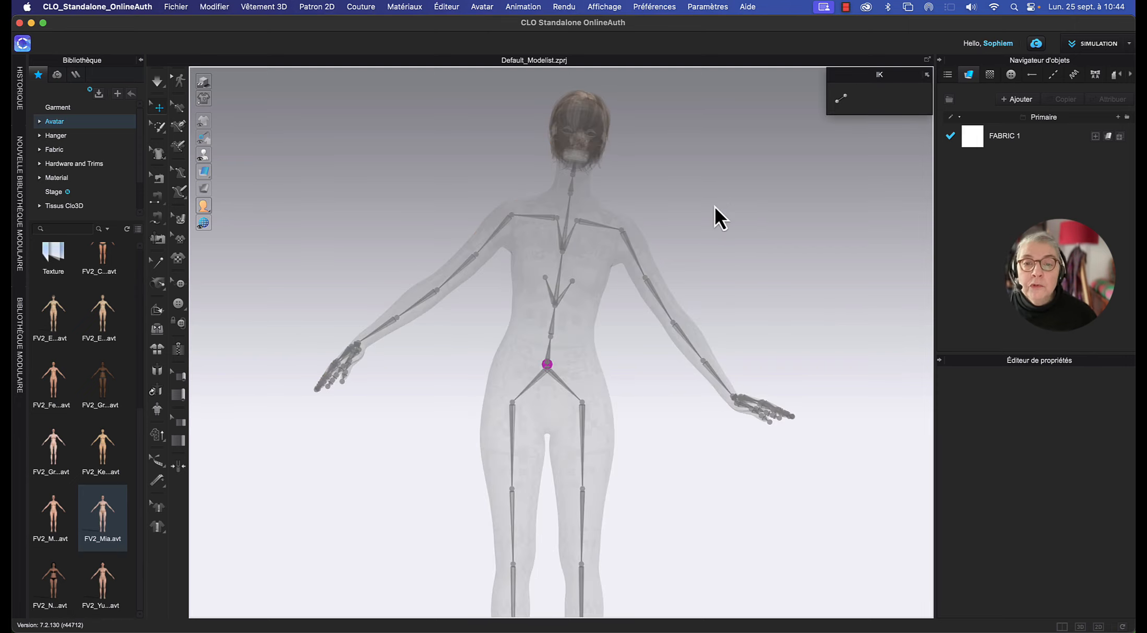
scroll(627, 241, up, 3)
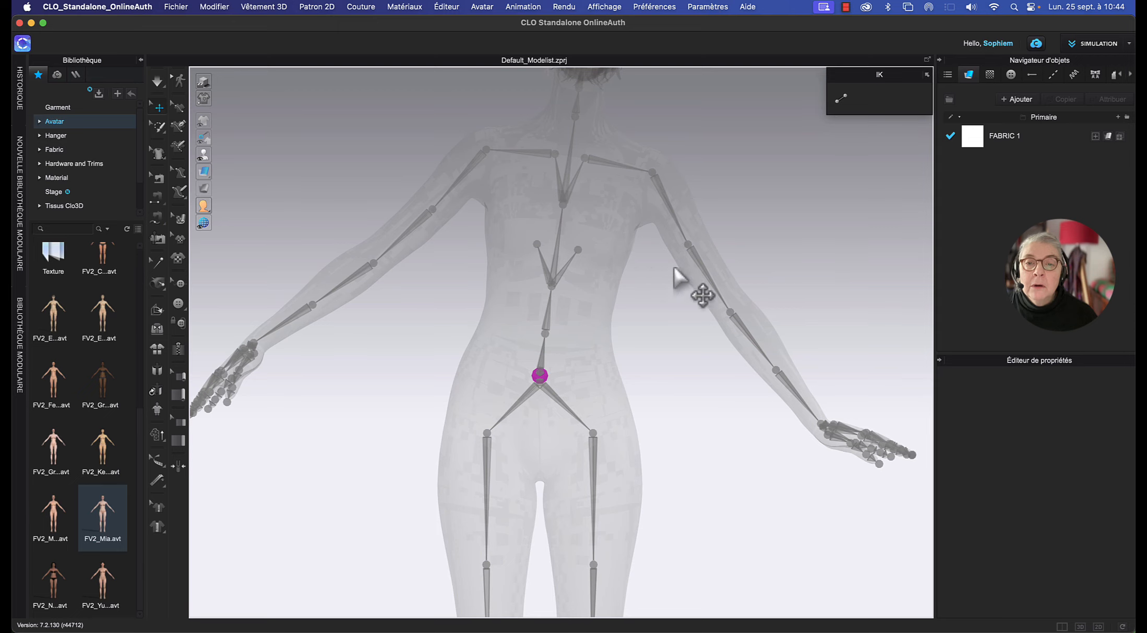
middle_drag(659, 296, 632, 467)
scroll(712, 356, up, 1)
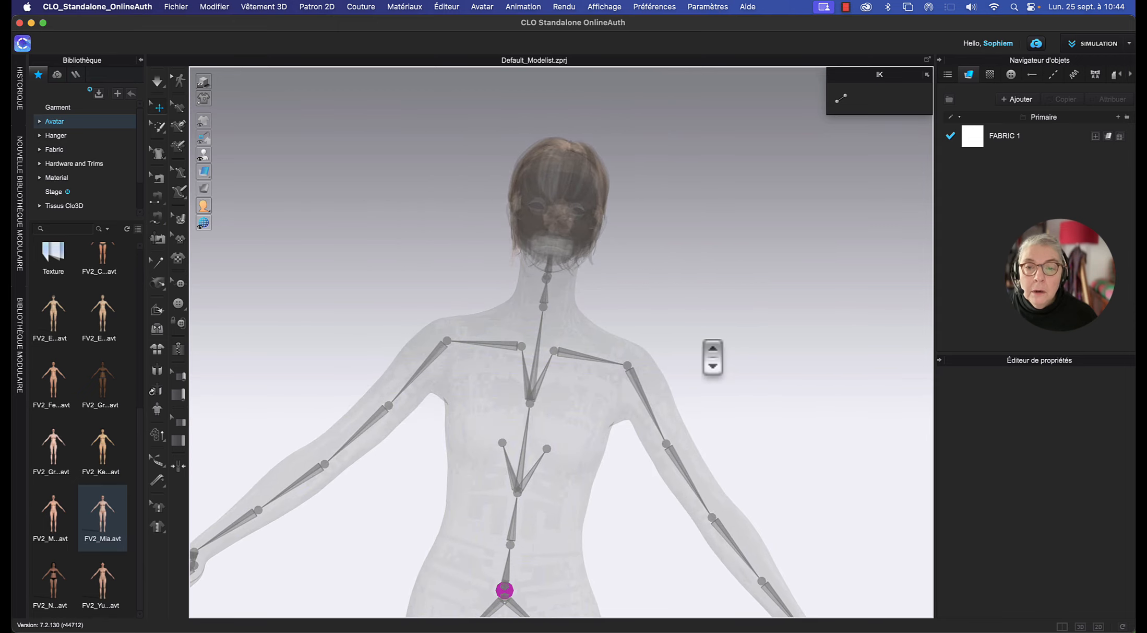
scroll(713, 356, down, 1)
click(620, 363)
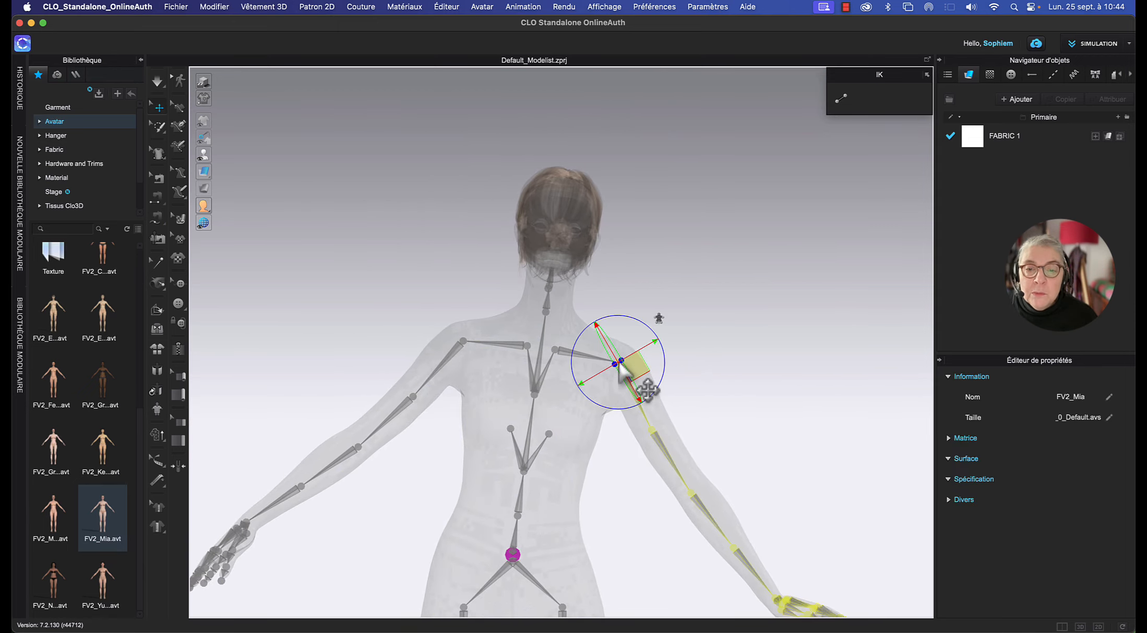
middle_drag(744, 349, 709, 186)
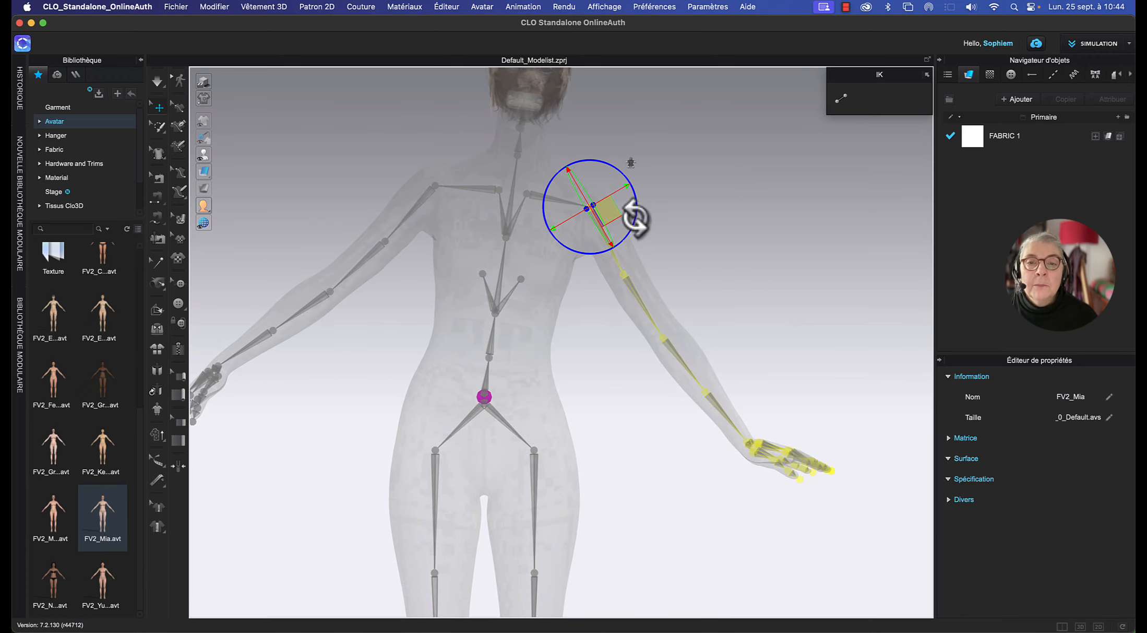
drag(636, 218, 625, 236)
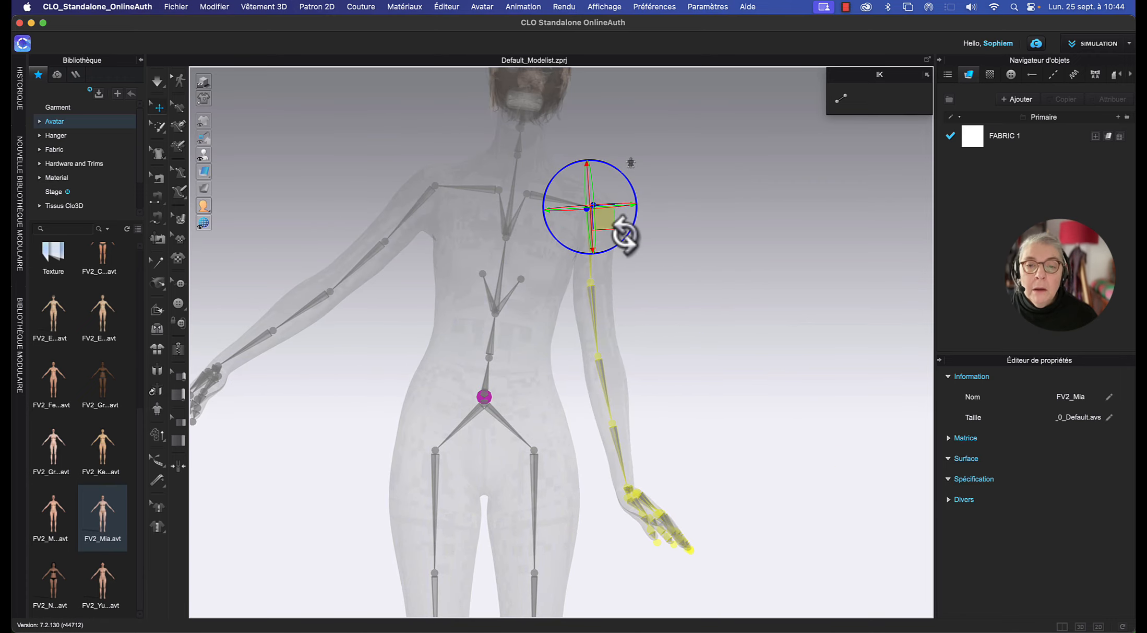
Rotate the avatar's left elbow joint slightly to swing the forearm outward, and deselect the joint.
click(598, 356)
right_drag(756, 334, 590, 345)
drag(629, 395, 620, 395)
right_drag(716, 394, 799, 397)
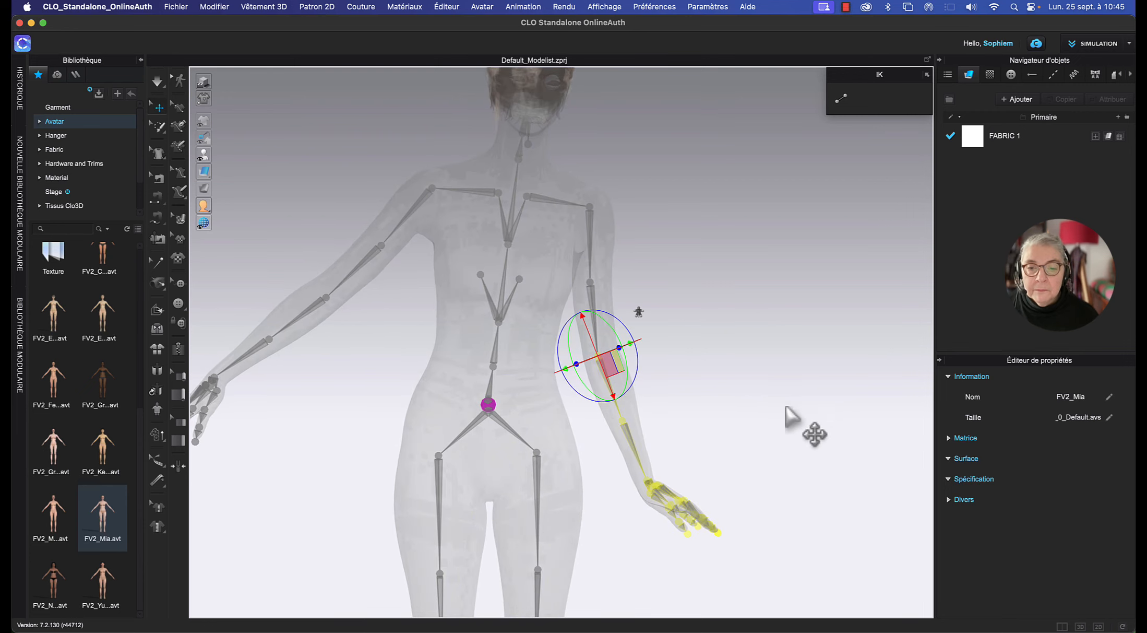
click(651, 543)
Rotate the avatar's left wrist joint slightly to lift the hand outward, and check the hand from the side.
scroll(702, 466, up, 5)
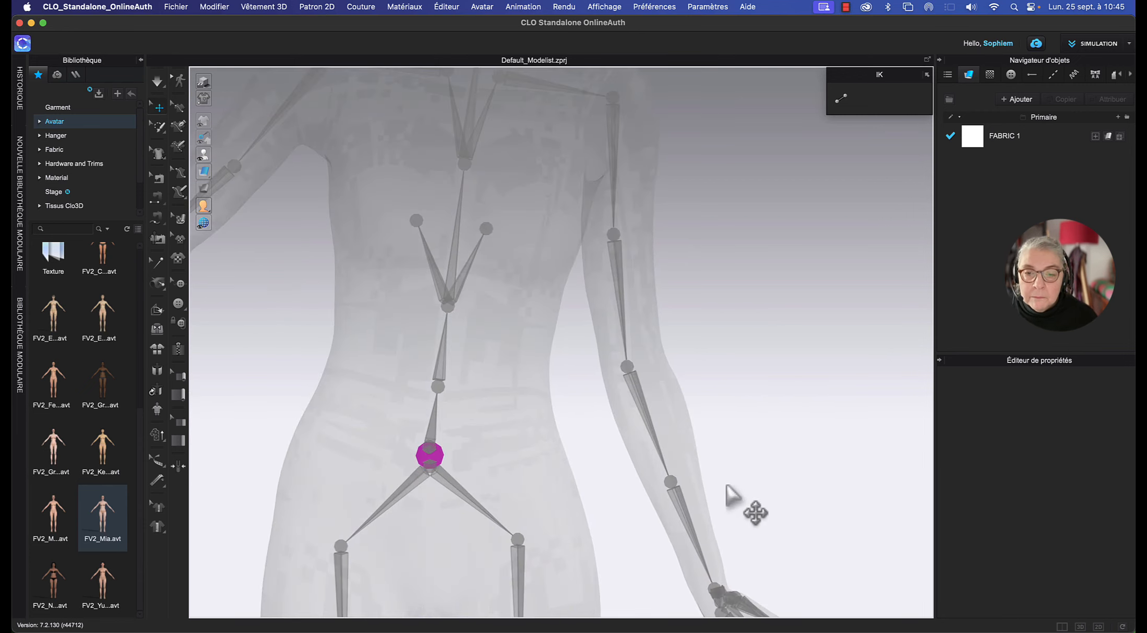
middle_drag(727, 484, 666, 274)
click(654, 369)
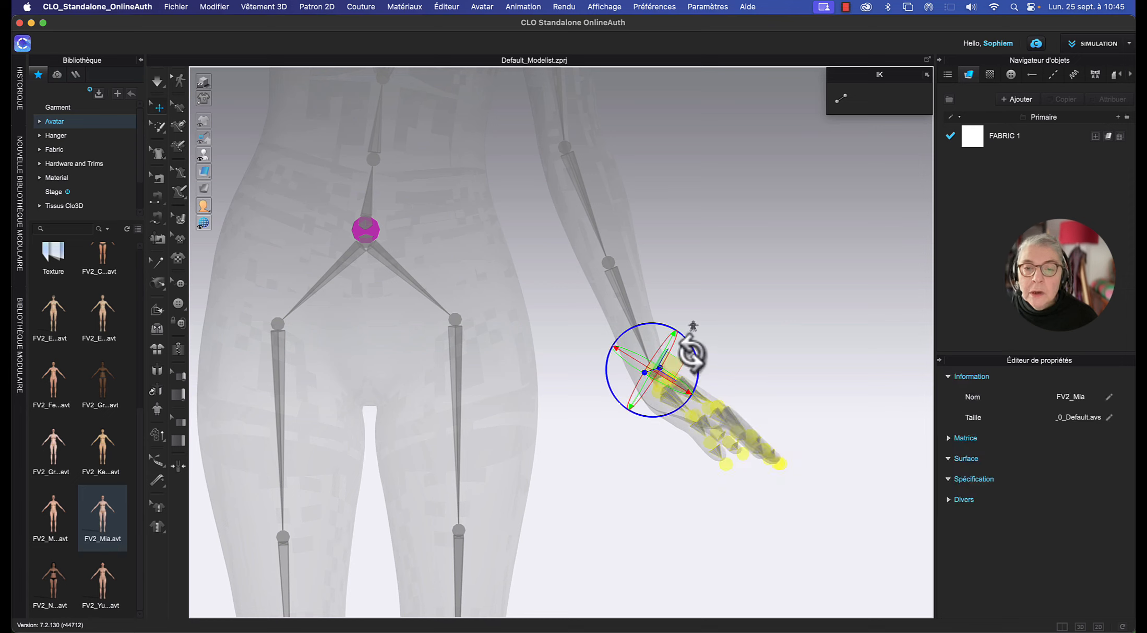
drag(691, 353, 691, 338)
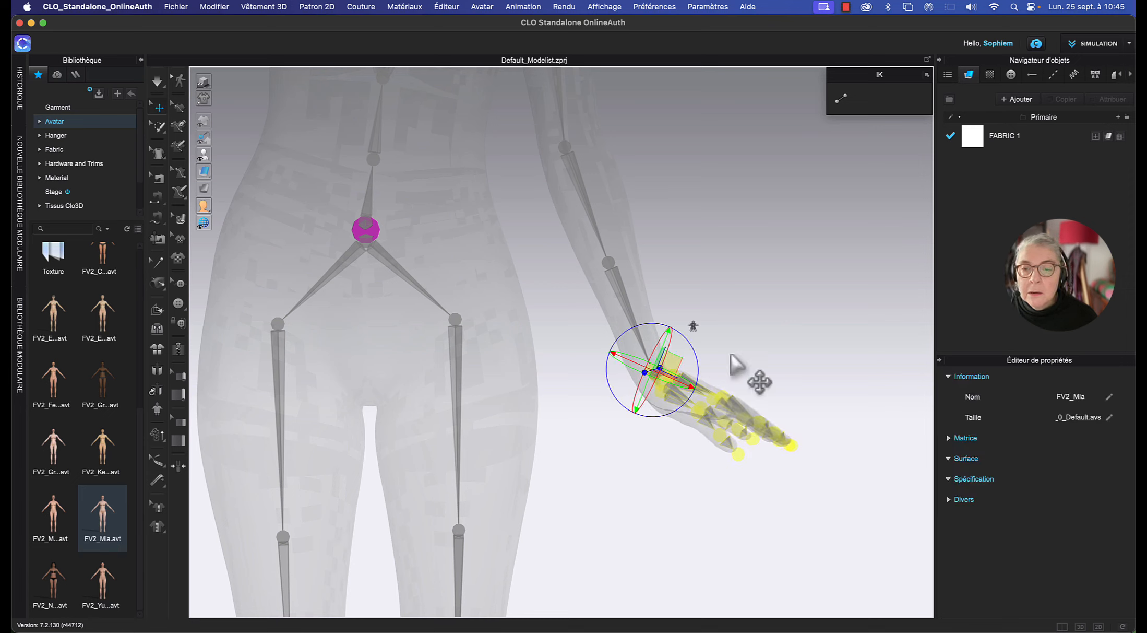
click(734, 353)
right_drag(755, 353, 706, 352)
middle_drag(623, 385, 722, 258)
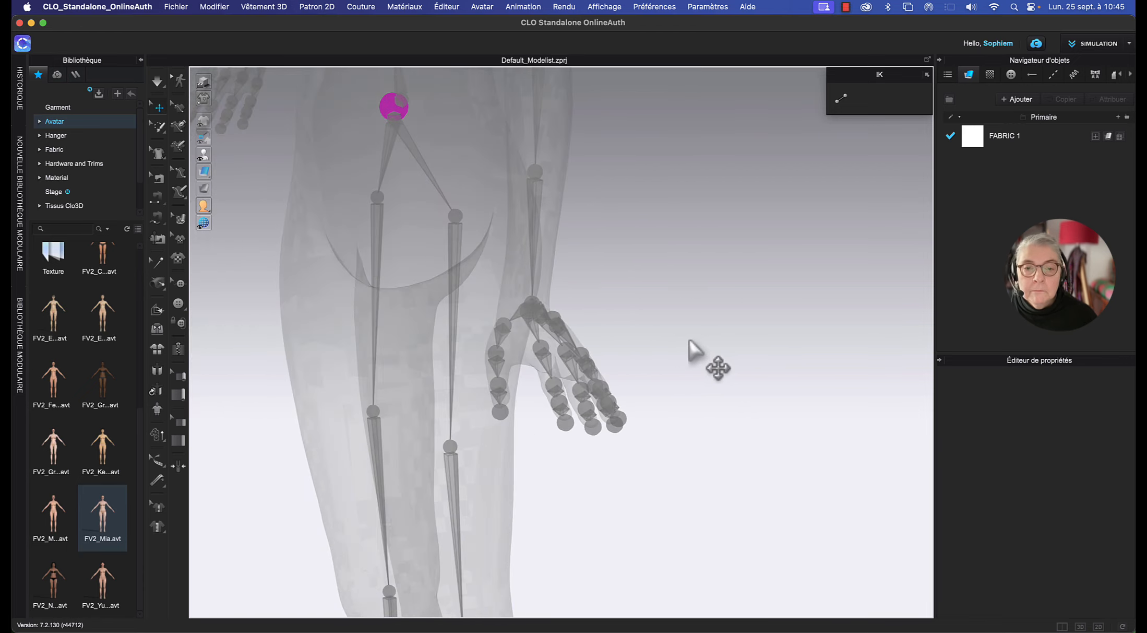
right_drag(690, 340, 718, 346)
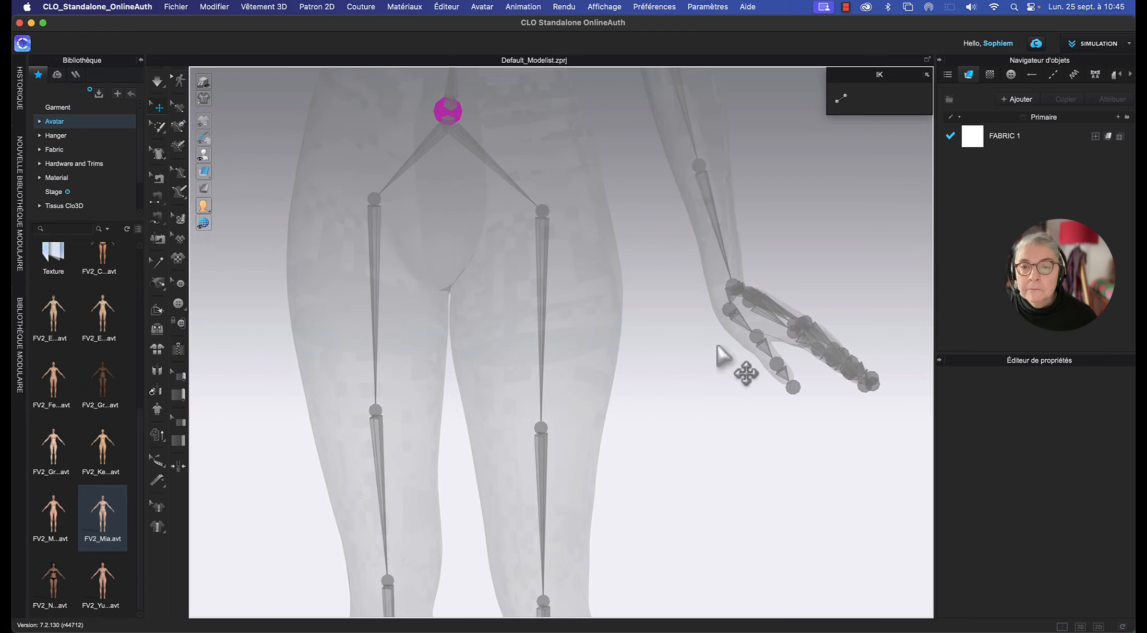
Hide the X-ray joints and examine the avatar's full pose in the front view and from its right side.
key(shift+x)
scroll(718, 345, down, 10)
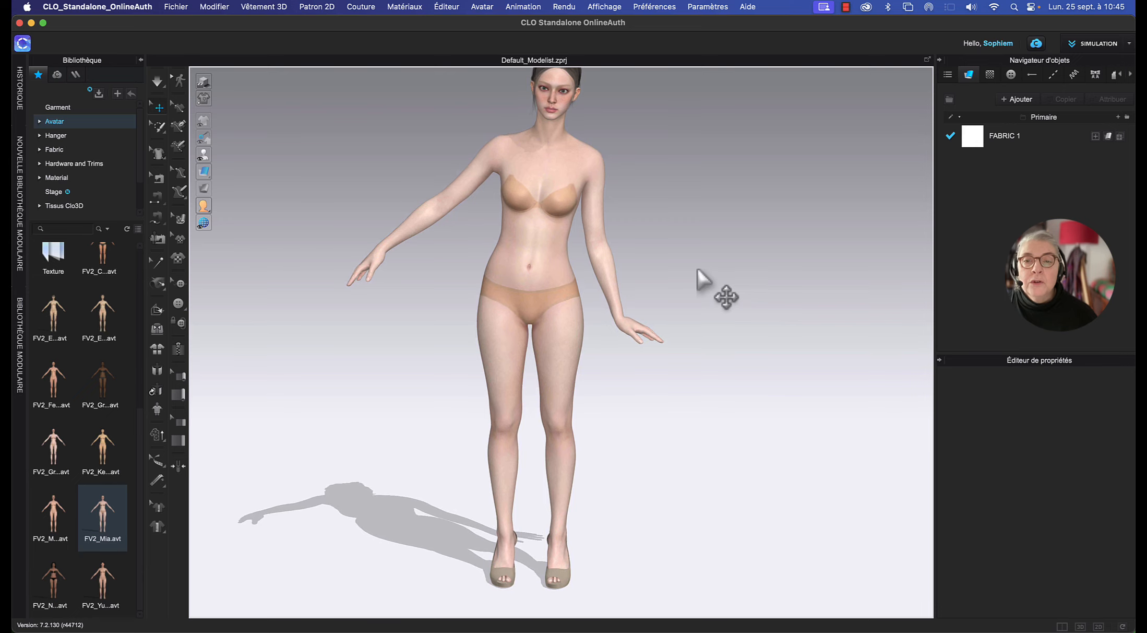
right_click(698, 269)
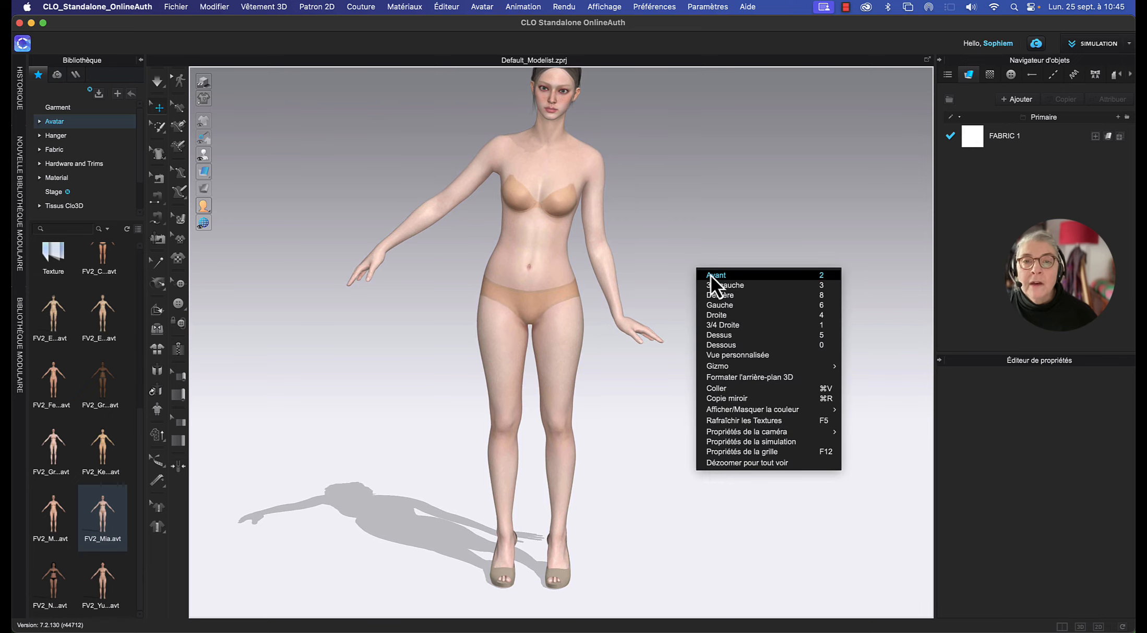
click(711, 275)
right_drag(691, 254, 618, 263)
middle_drag(619, 264, 632, 264)
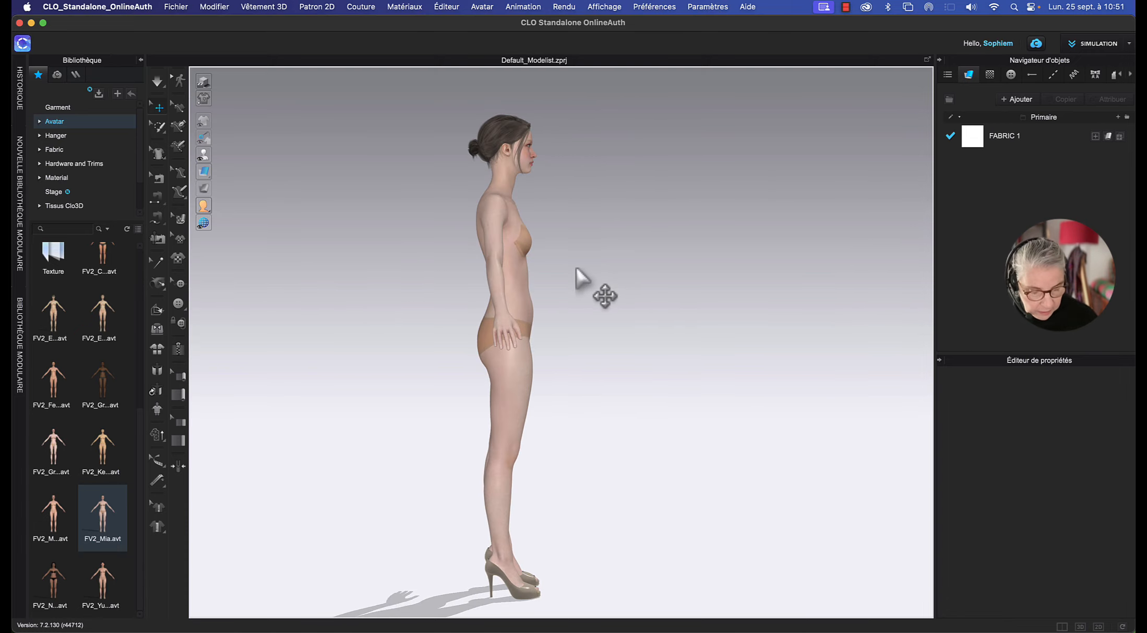
Show the X-ray joints and rotate the avatar's right elbow joint to twist the forearm and raise it to nearly horizontal.
key(shift+x)
middle_drag(575, 267, 588, 312)
scroll(588, 314, up, 8)
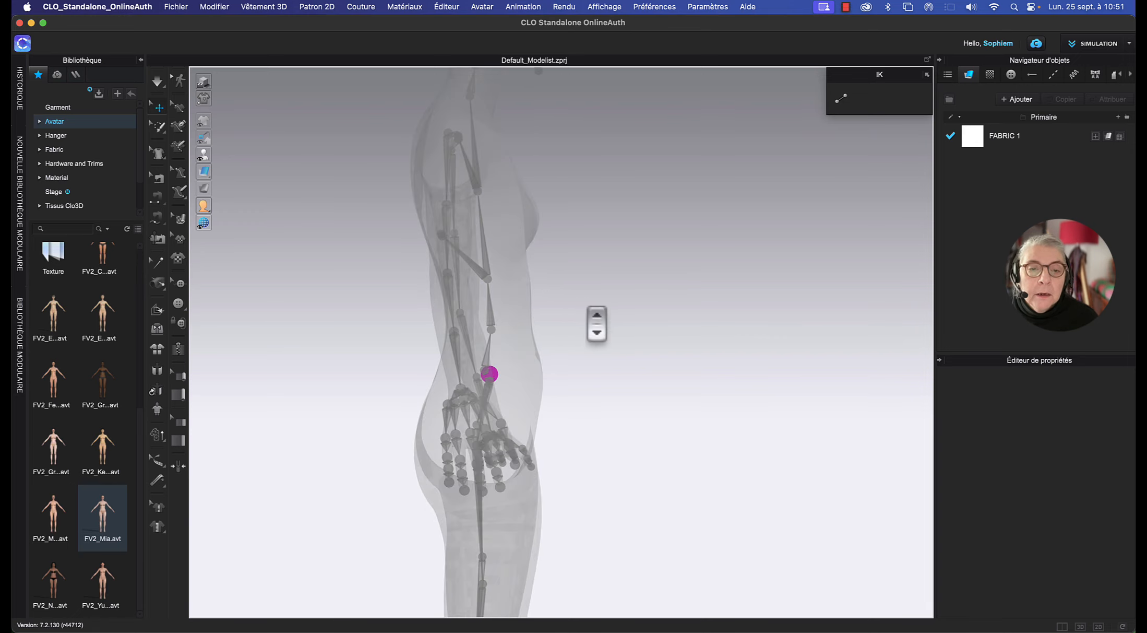
click(439, 268)
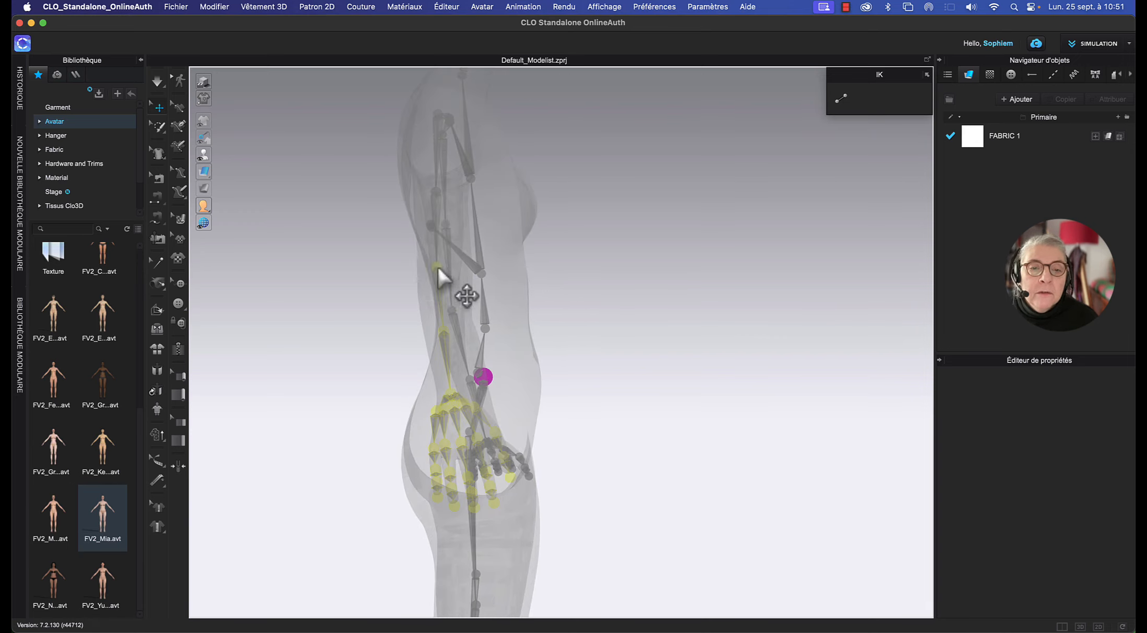
drag(463, 294, 472, 285)
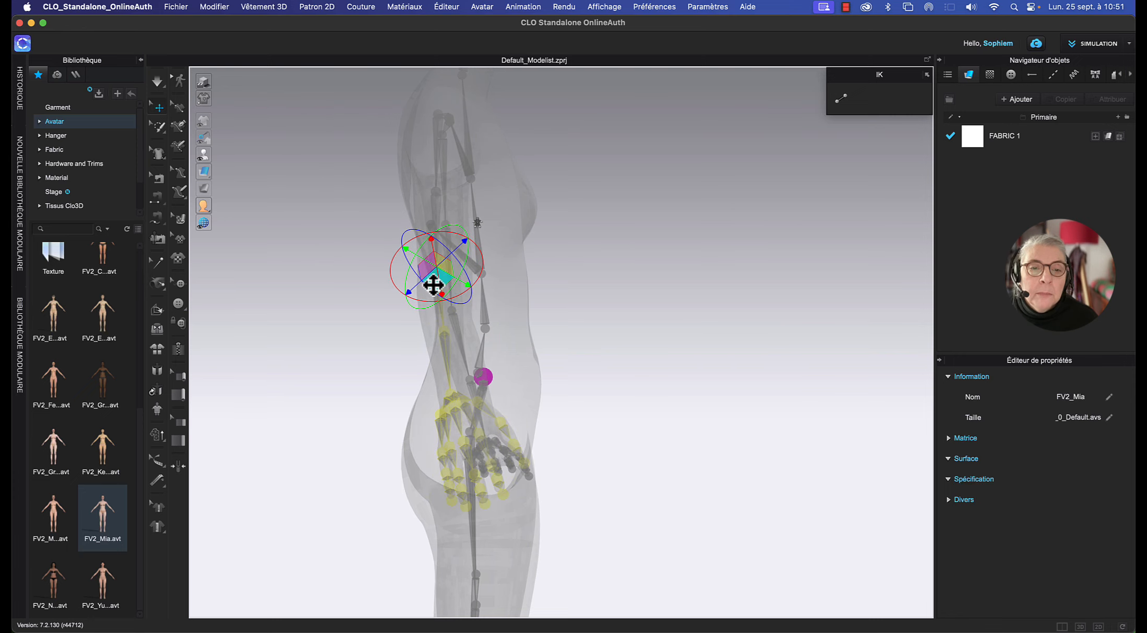
right_drag(555, 309, 597, 320)
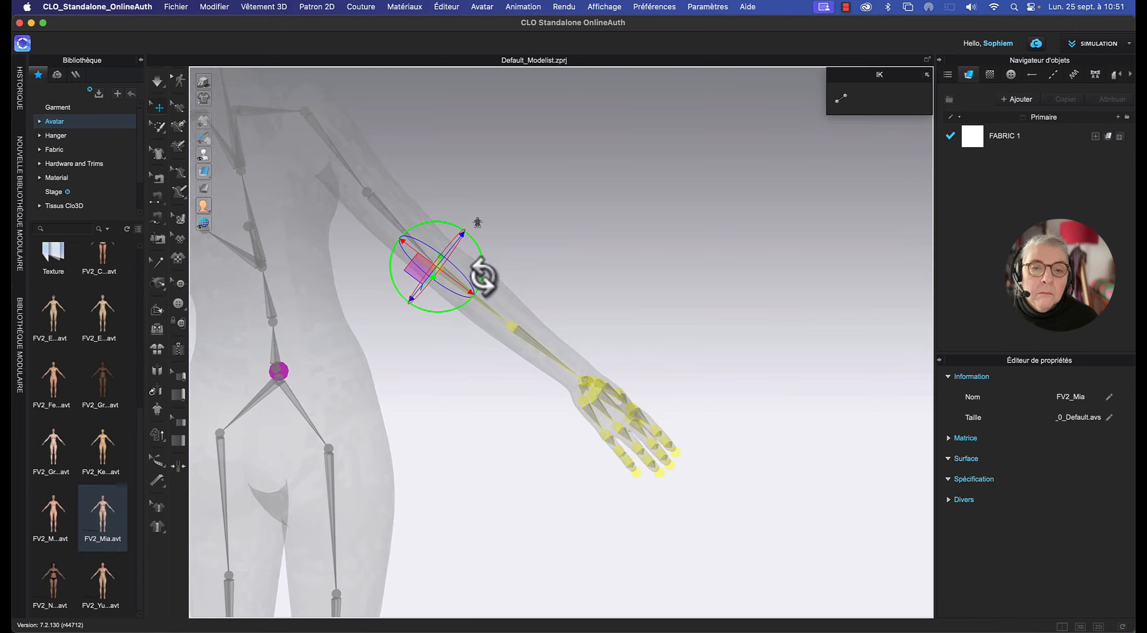
drag(483, 275, 481, 257)
right_drag(472, 313, 416, 319)
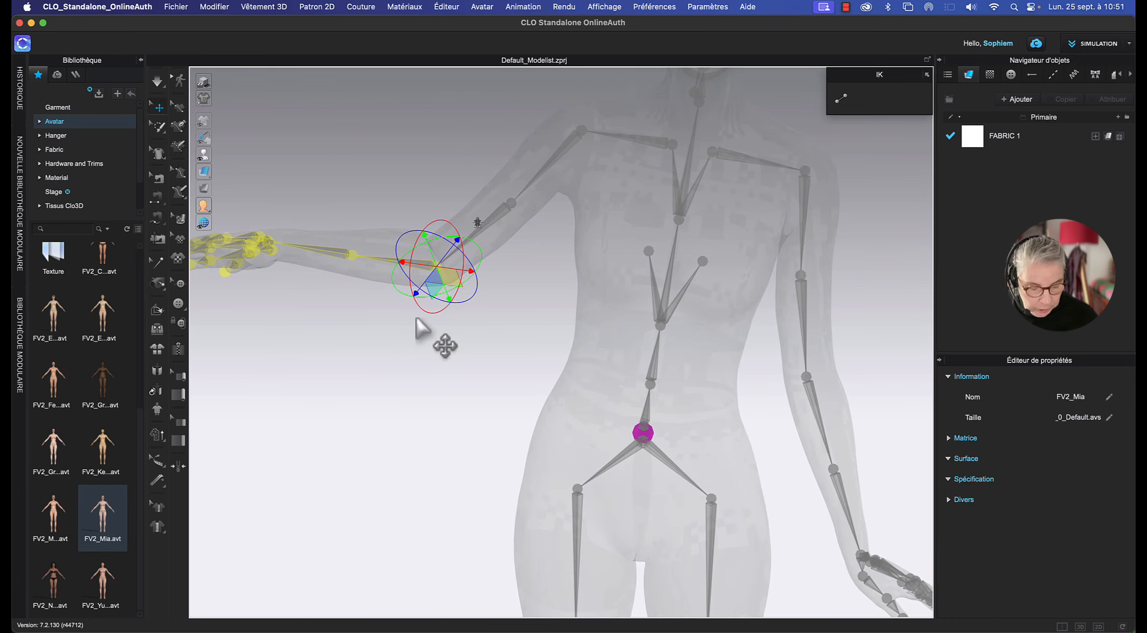
Twist the avatar's right forearm at the elbow joint until the palm faces forward, and undo the forearm rotations.
key(shift+x)
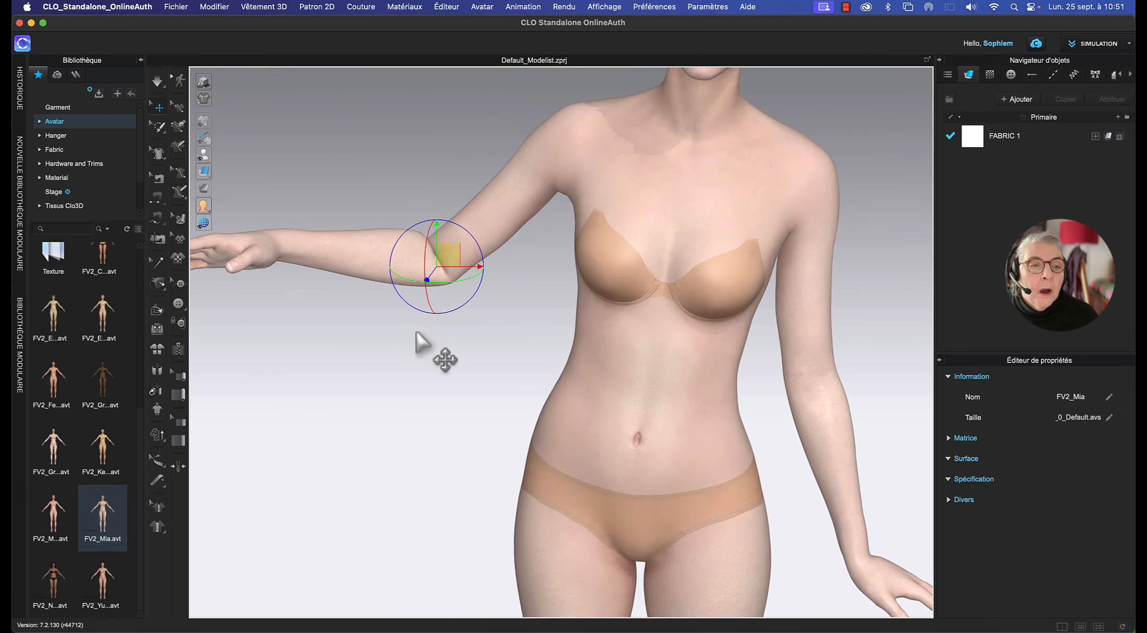
mouse_move(418, 330)
right_down()
mouse_move(435, 351)
mouse_move(456, 343)
mouse_move(421, 334)
right_up()
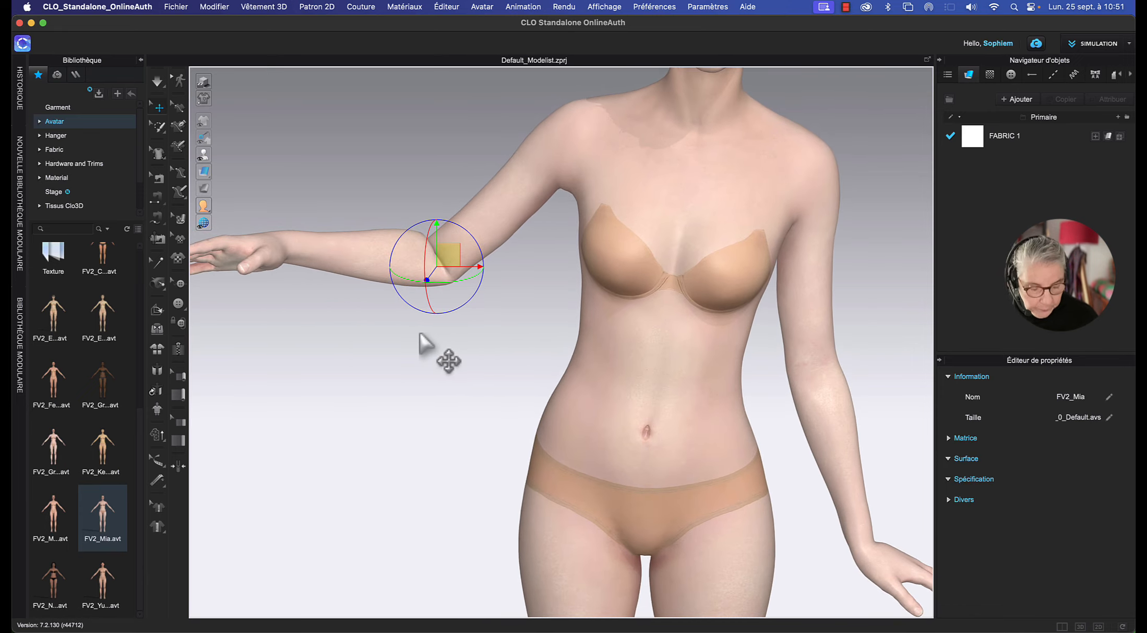
key(shift+x)
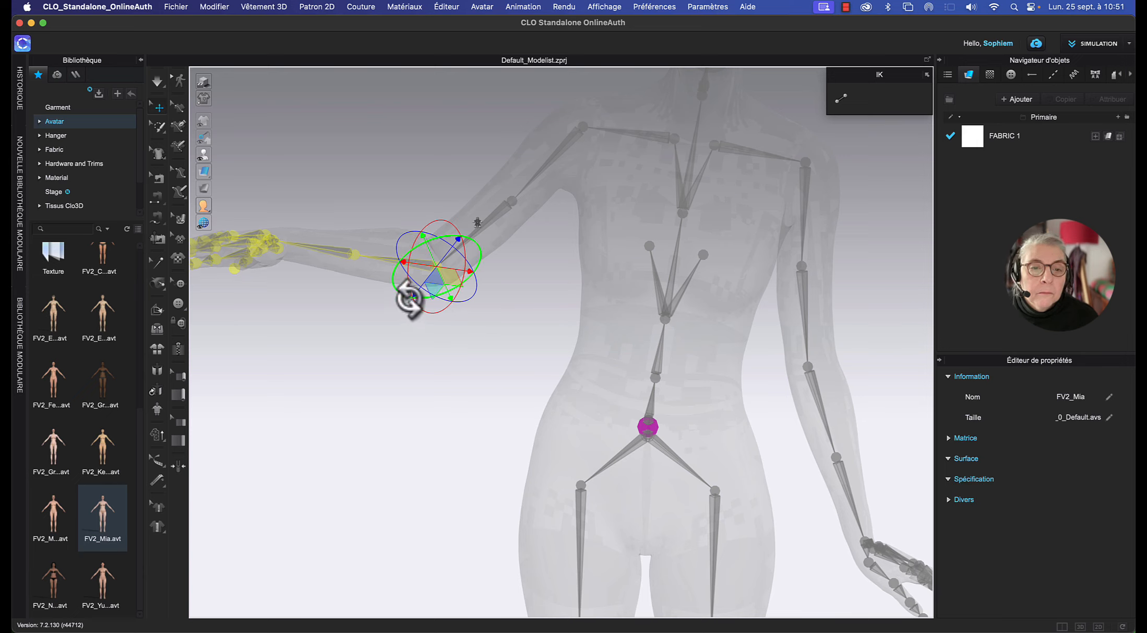
drag(409, 294, 466, 308)
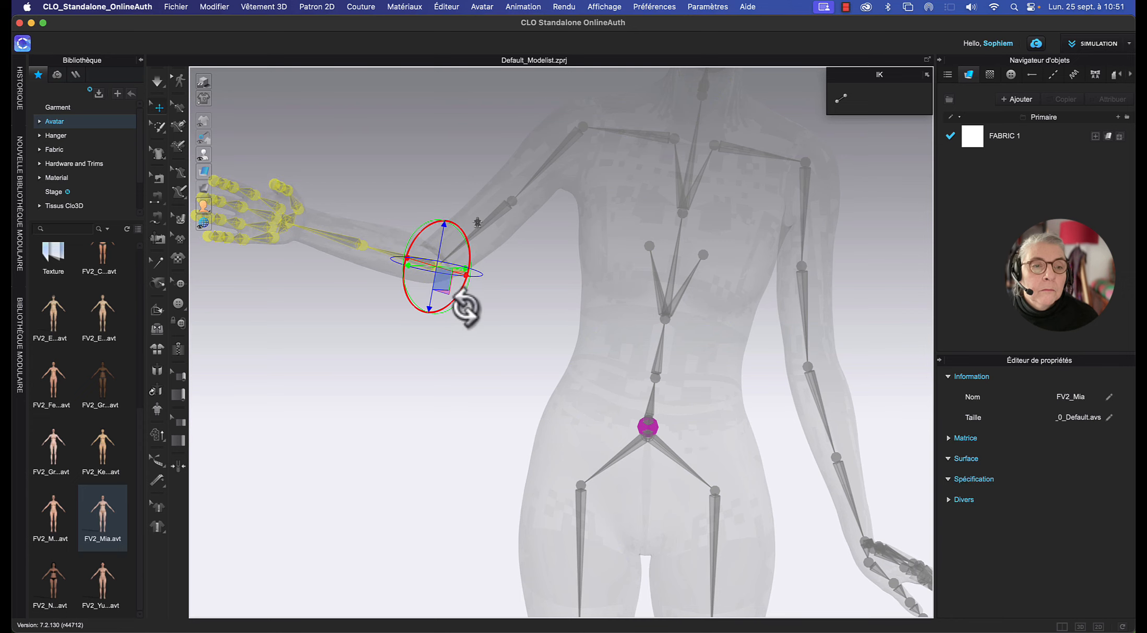
click(471, 319)
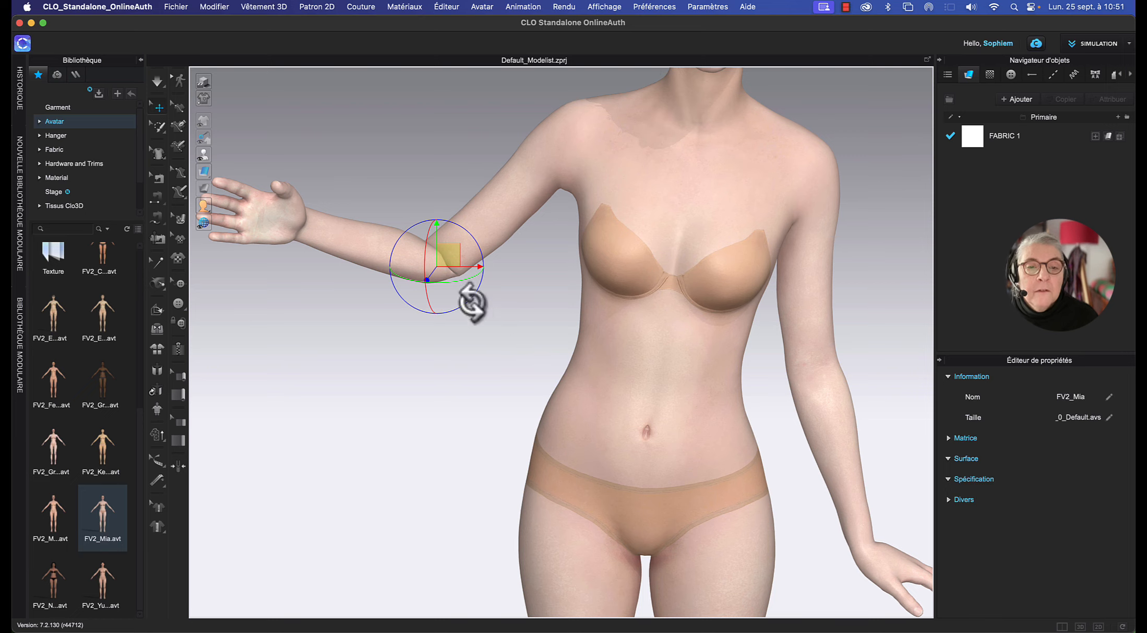
mouse_move(480, 330)
right_down()
mouse_move(477, 343)
mouse_move(489, 321)
mouse_move(590, 334)
mouse_move(481, 333)
right_up()
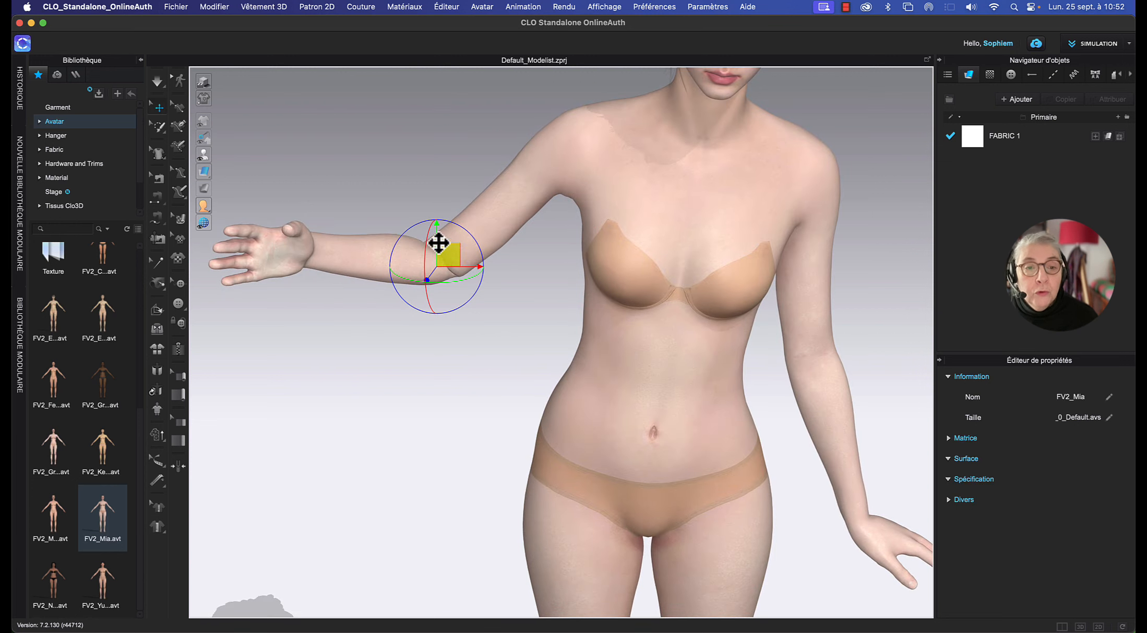
click(485, 334)
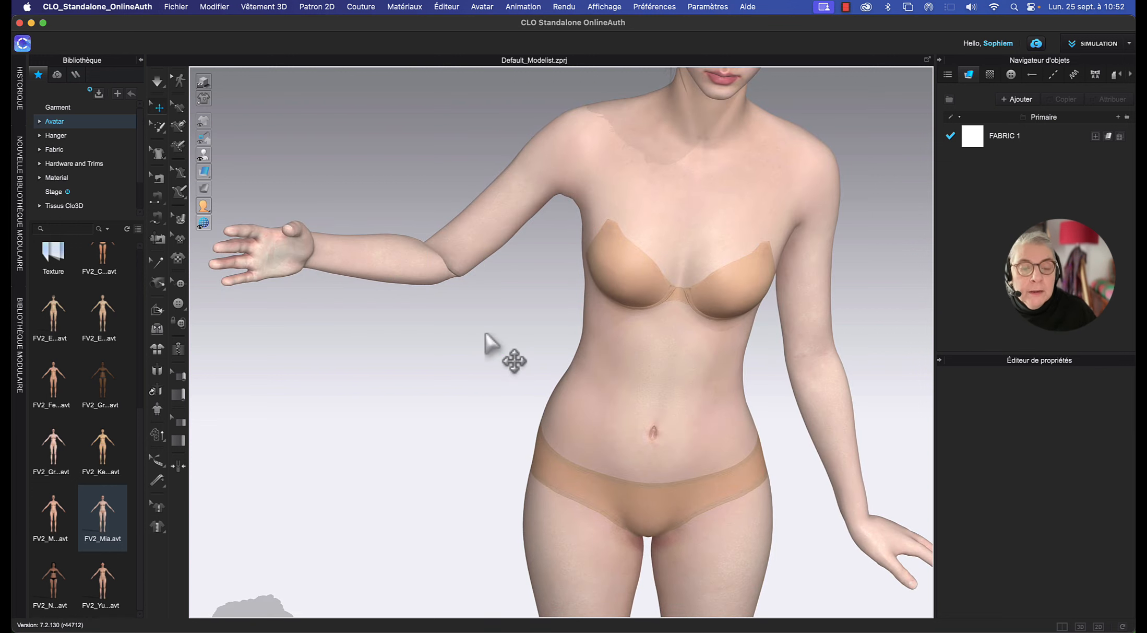
key(super+z)
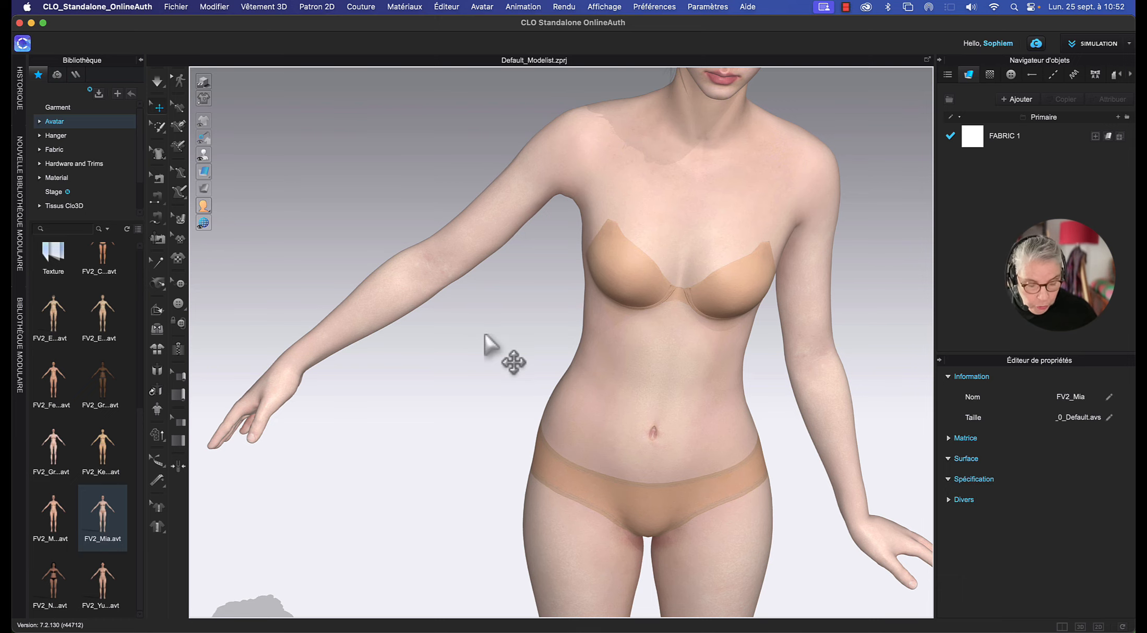
Show the X-ray joints and twist the avatar's right elbow joint slightly around the forearm's axis, comparing it with the normal view.
key(shift+x)
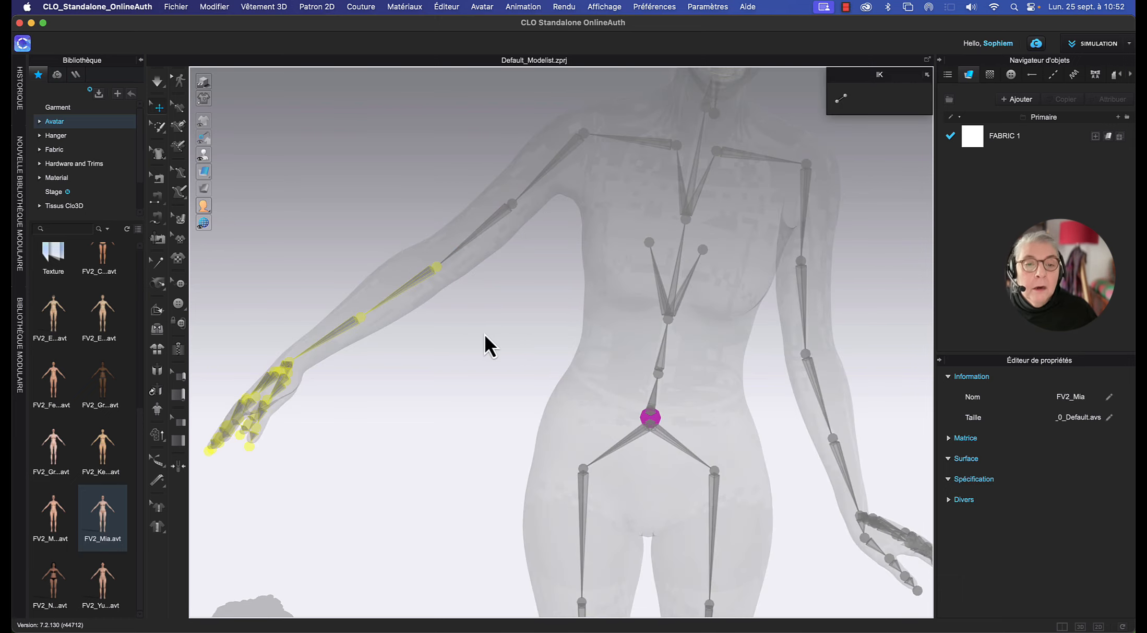
click(437, 270)
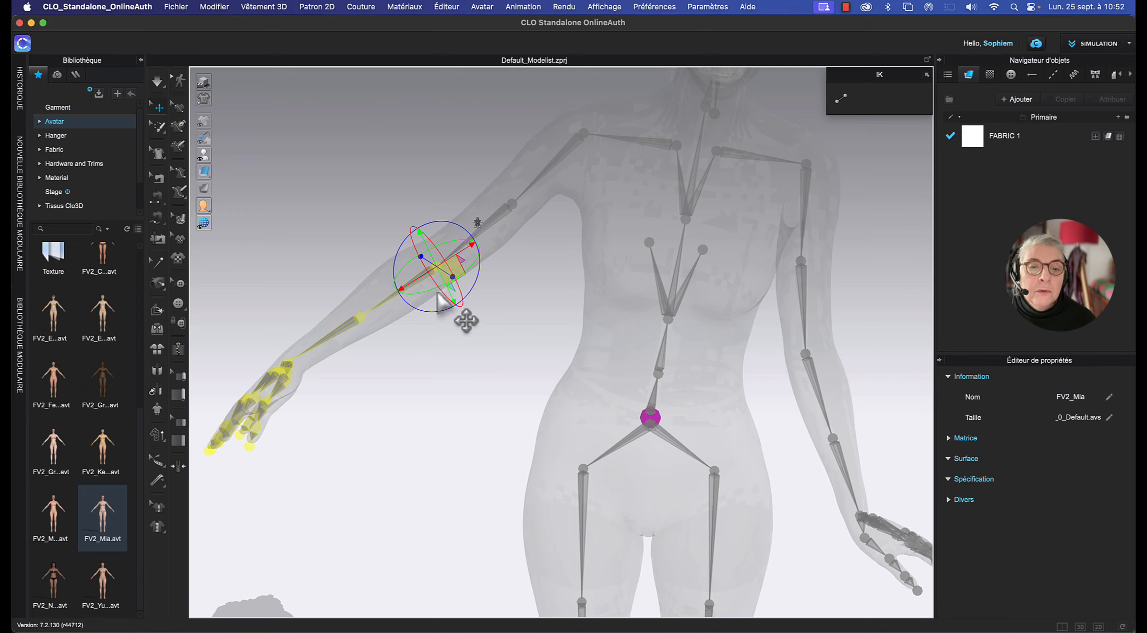
click(437, 294)
click(436, 279)
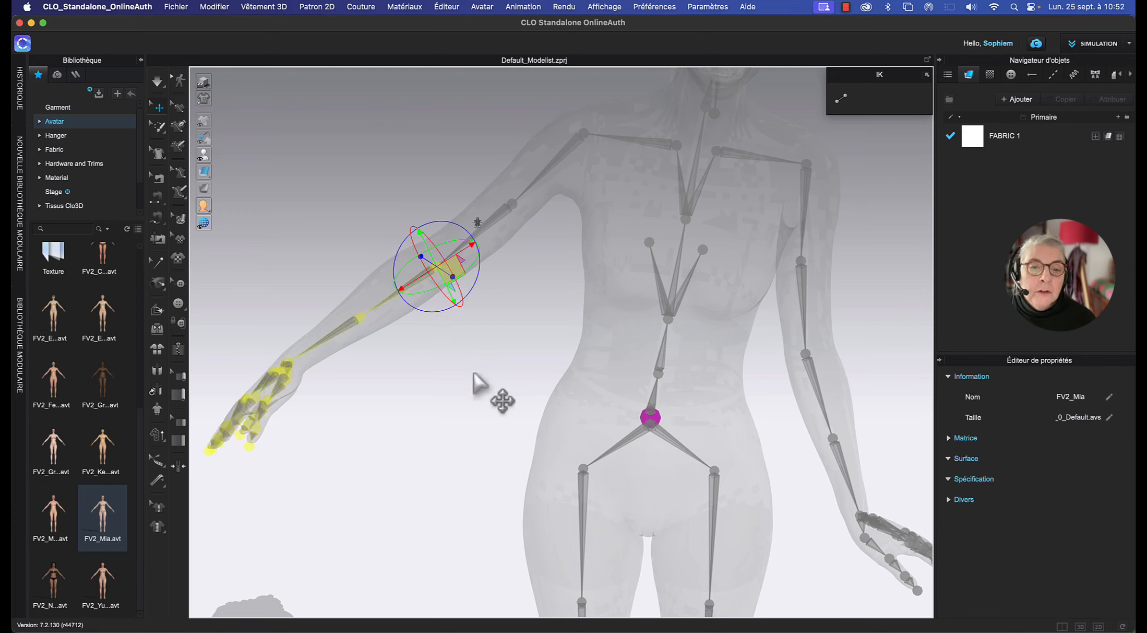
mouse_move(462, 309)
mouse_down()
mouse_move(469, 316)
mouse_move(460, 304)
mouse_up()
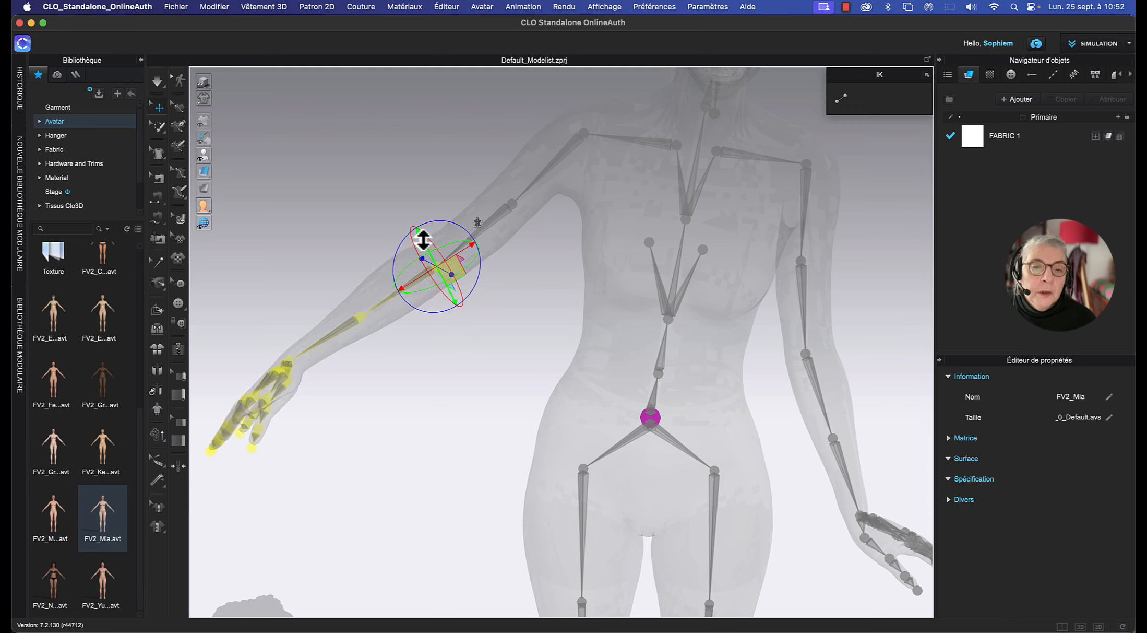
drag(429, 240, 418, 216)
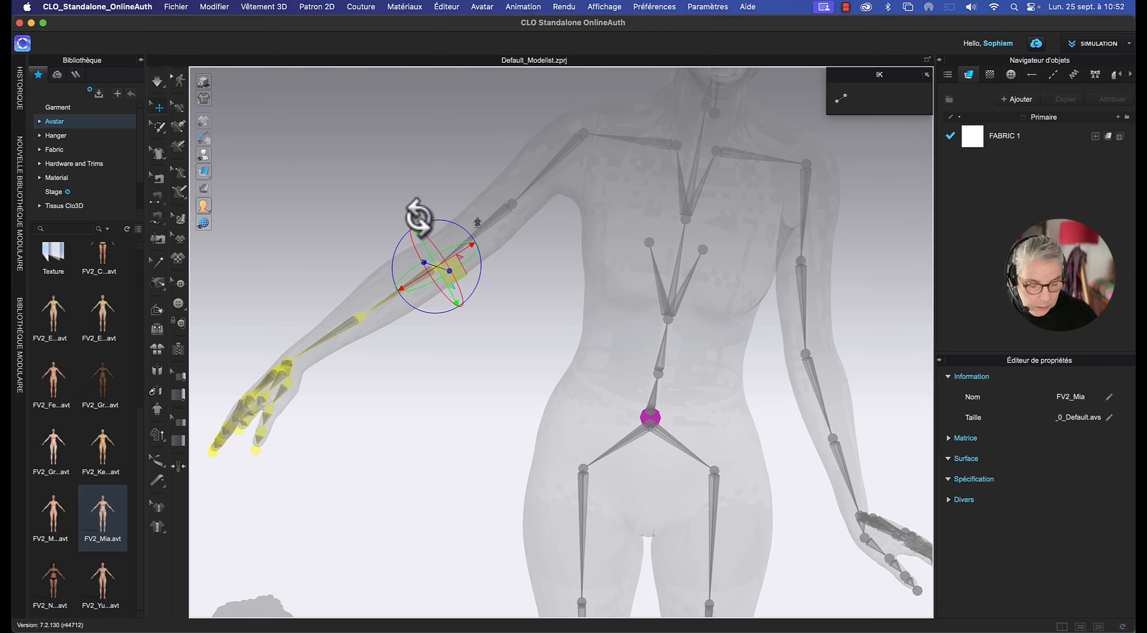
key(shift+x)
key(shift+x)
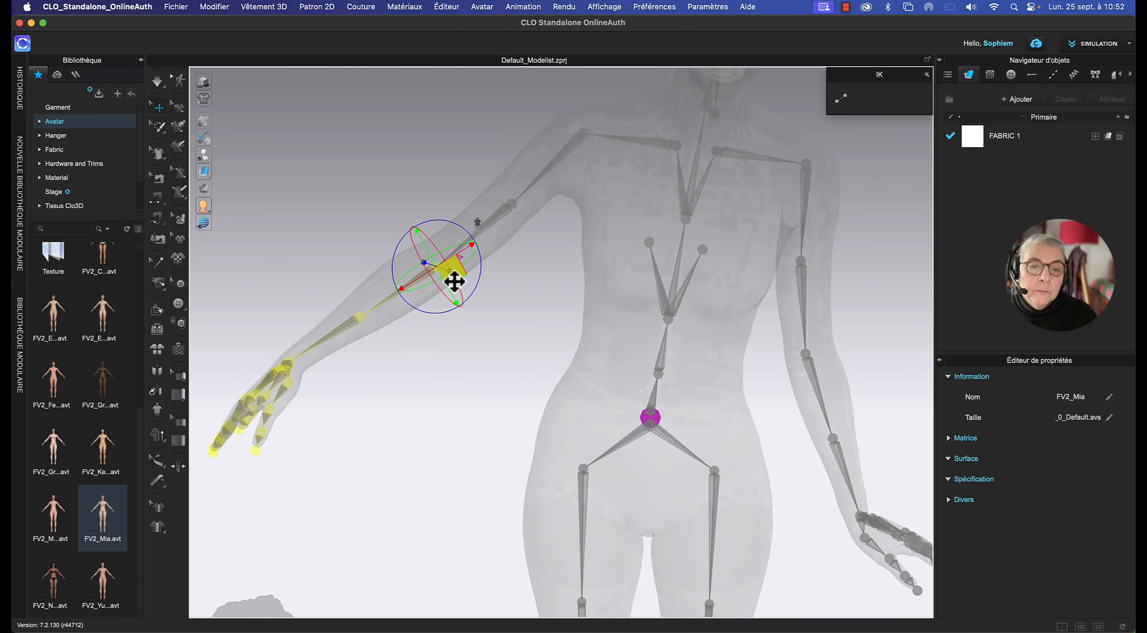
Try bending the avatar's right forearm forward and down at the elbow joint, and undo the rotation.
drag(454, 281, 454, 281)
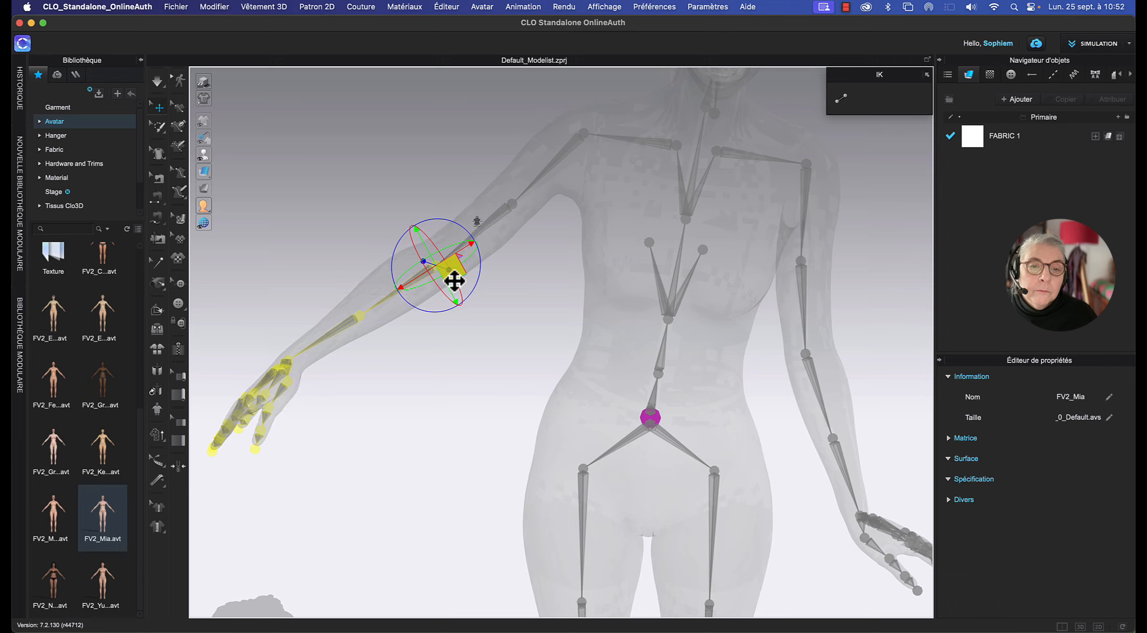
click(450, 392)
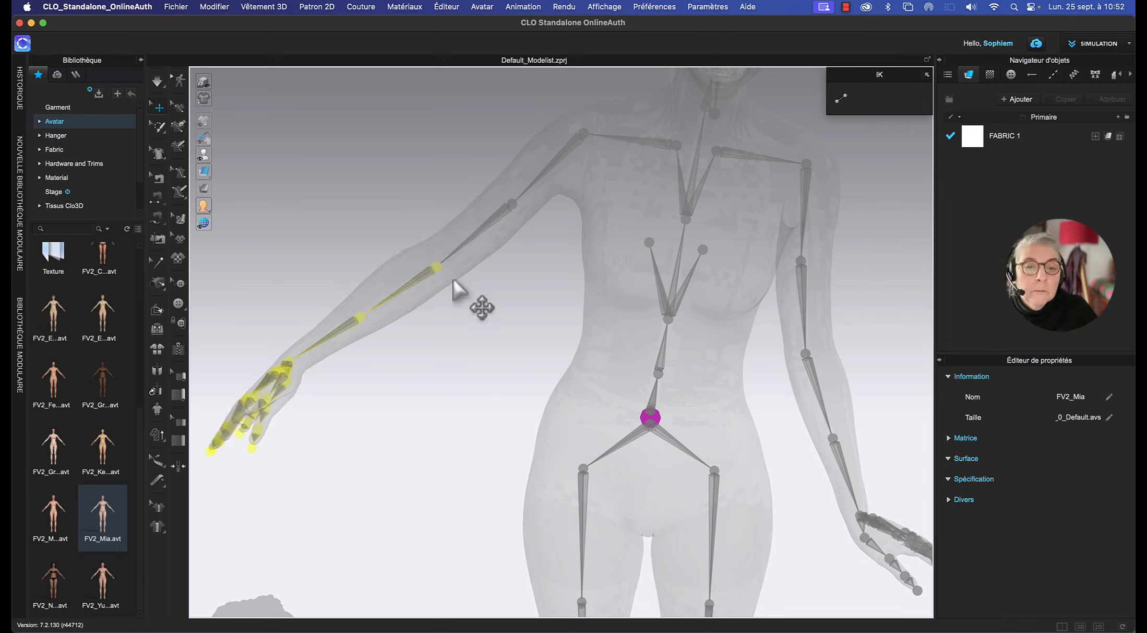
click(439, 268)
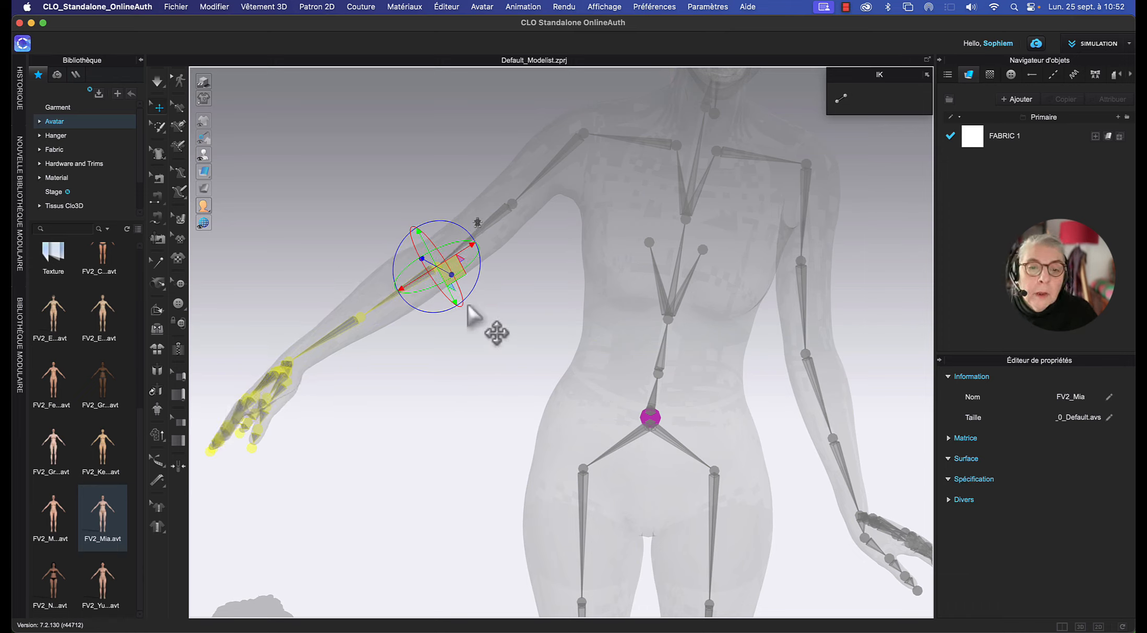
mouse_move(468, 298)
mouse_down()
mouse_move(419, 291)
mouse_move(449, 272)
mouse_move(452, 285)
mouse_up()
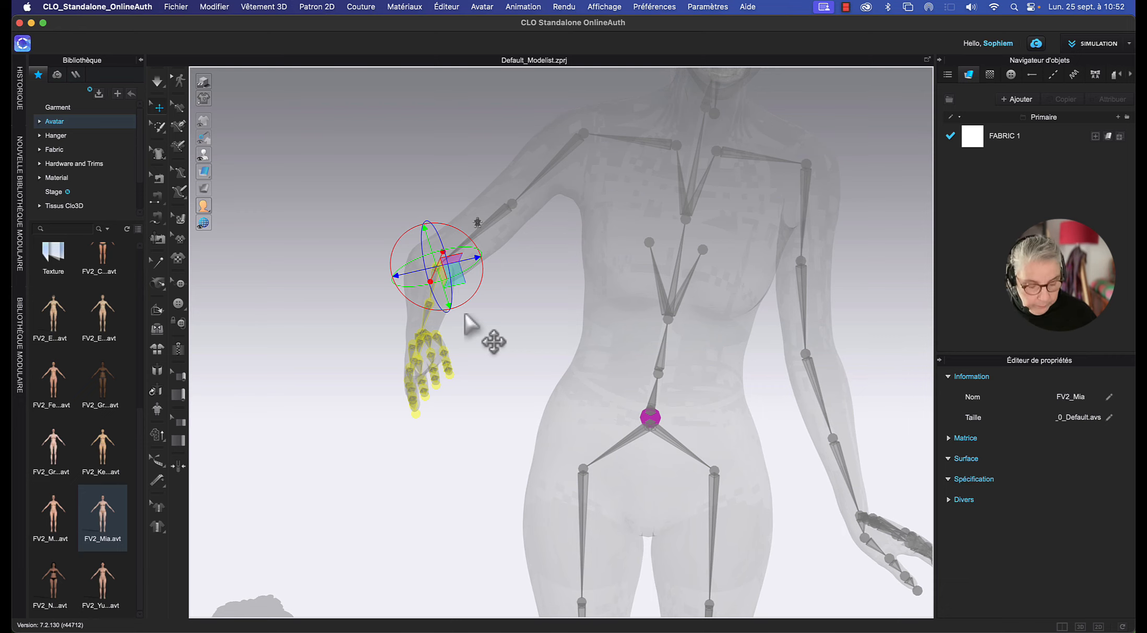
key(shift+x)
key(shift+x)
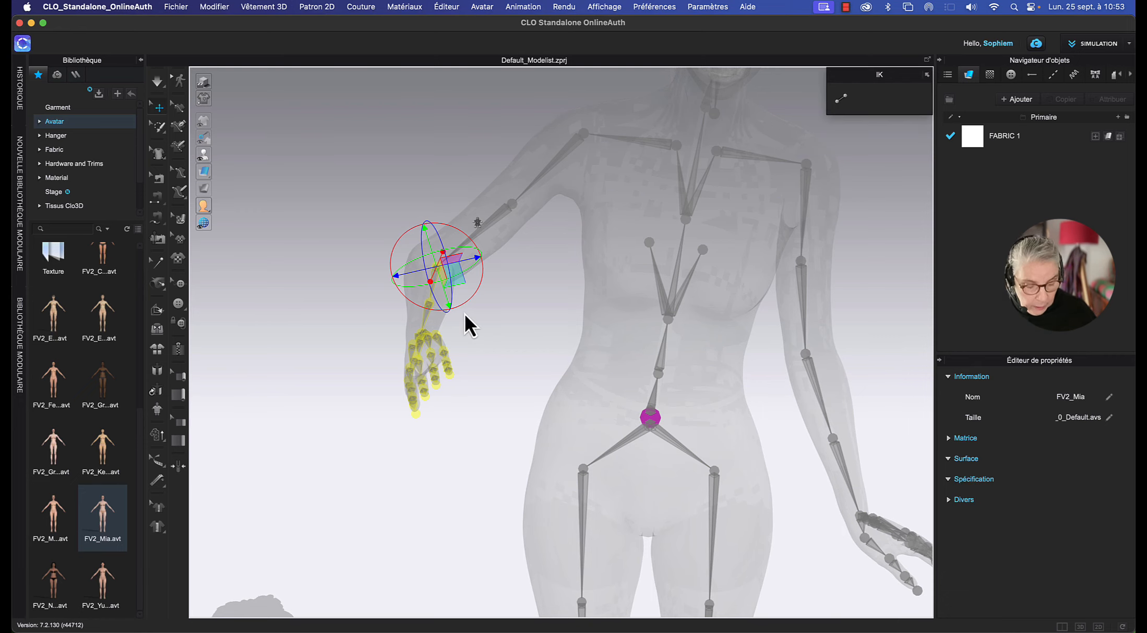
key(super+z)
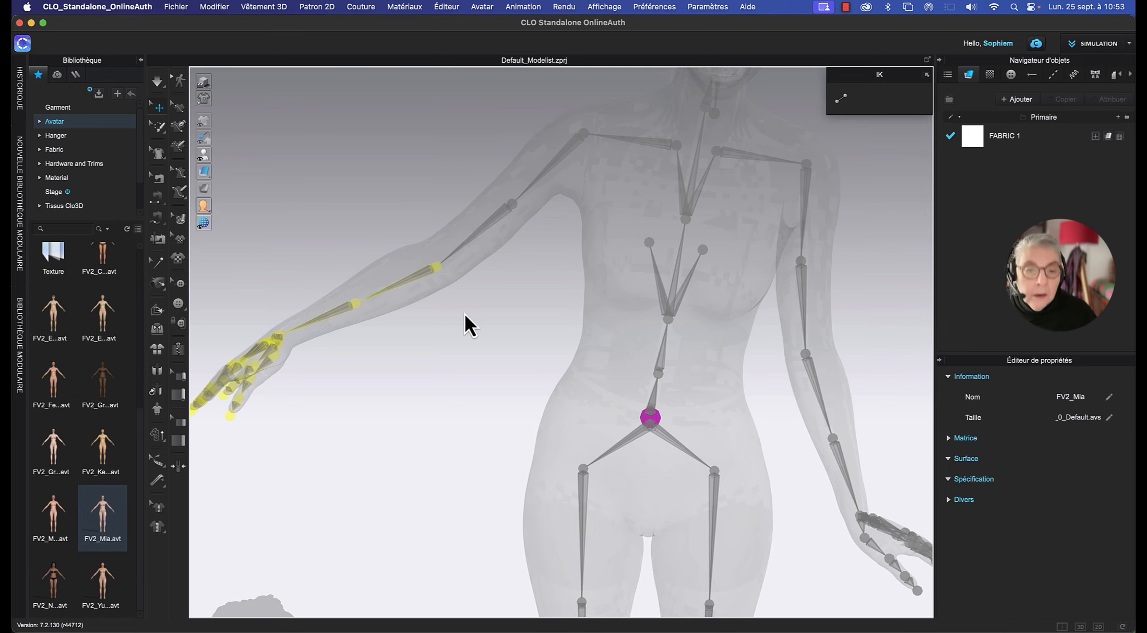
key(shift+x)
key(shift+x)
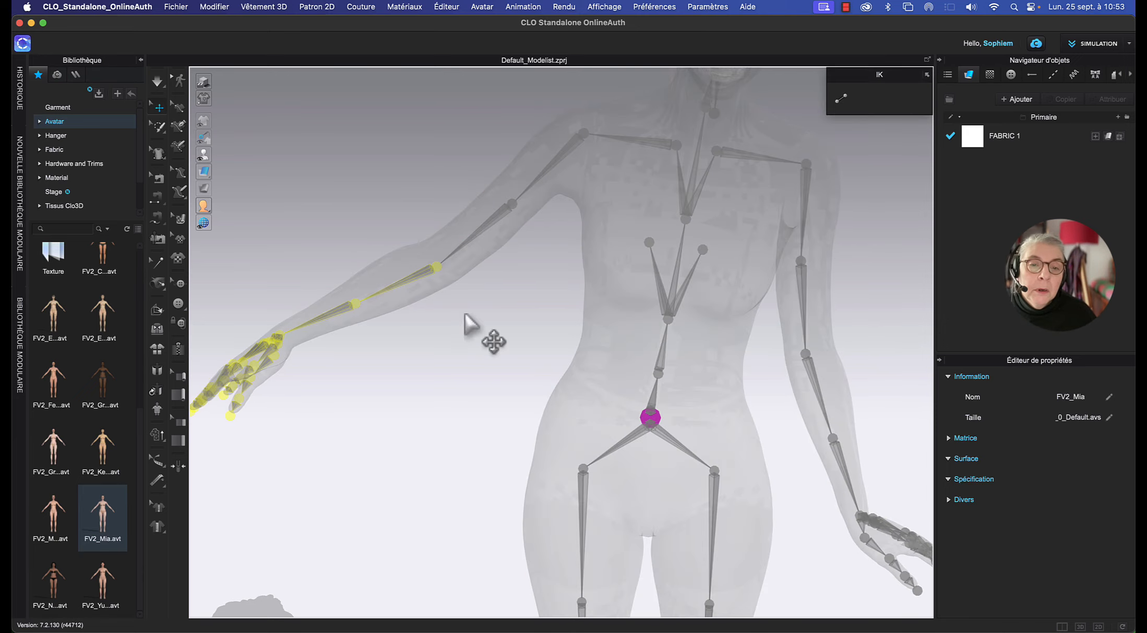
Try bending the avatar's right forearm forward at the elbow joint from the side, checking and adjusting it in the front view.
click(436, 267)
right_drag(466, 330, 532, 333)
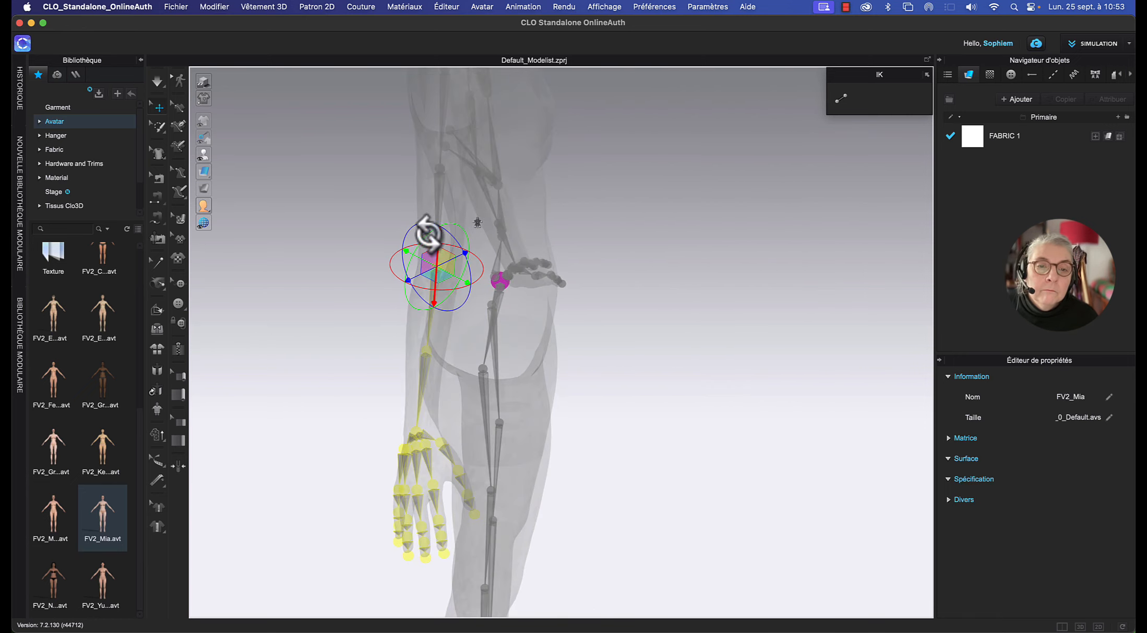
drag(409, 225, 406, 225)
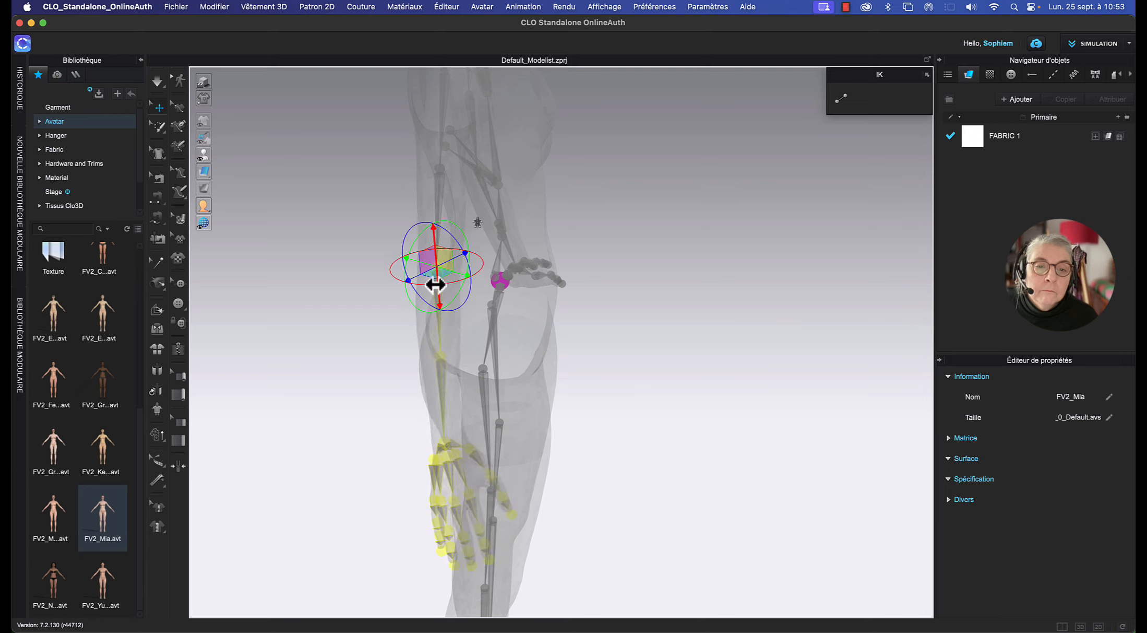
drag(443, 286, 460, 283)
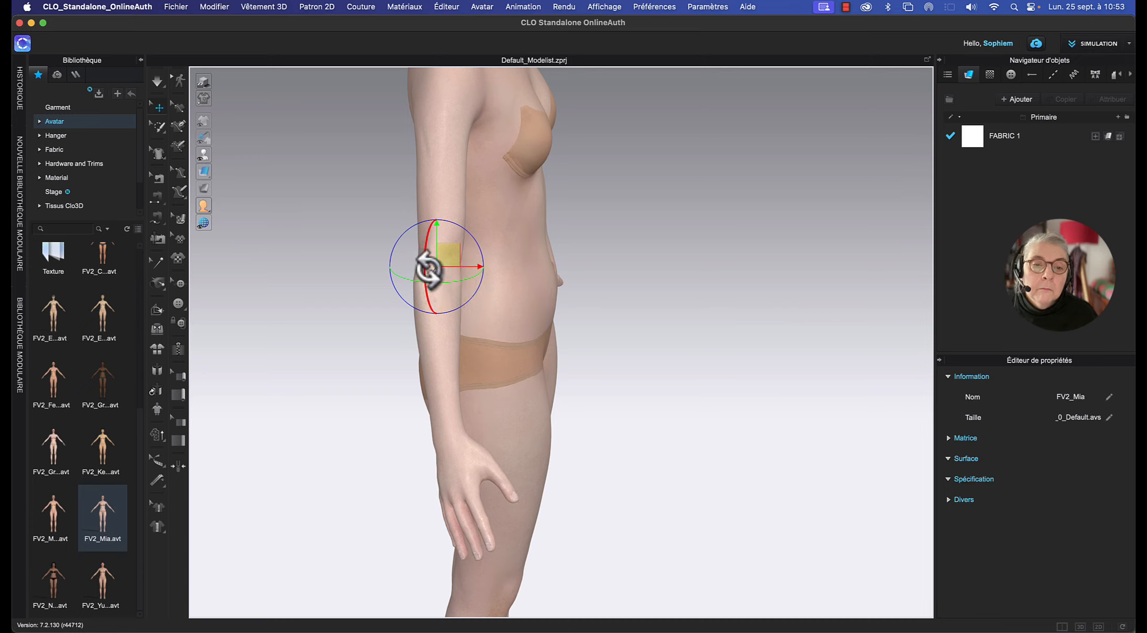
drag(448, 281, 481, 288)
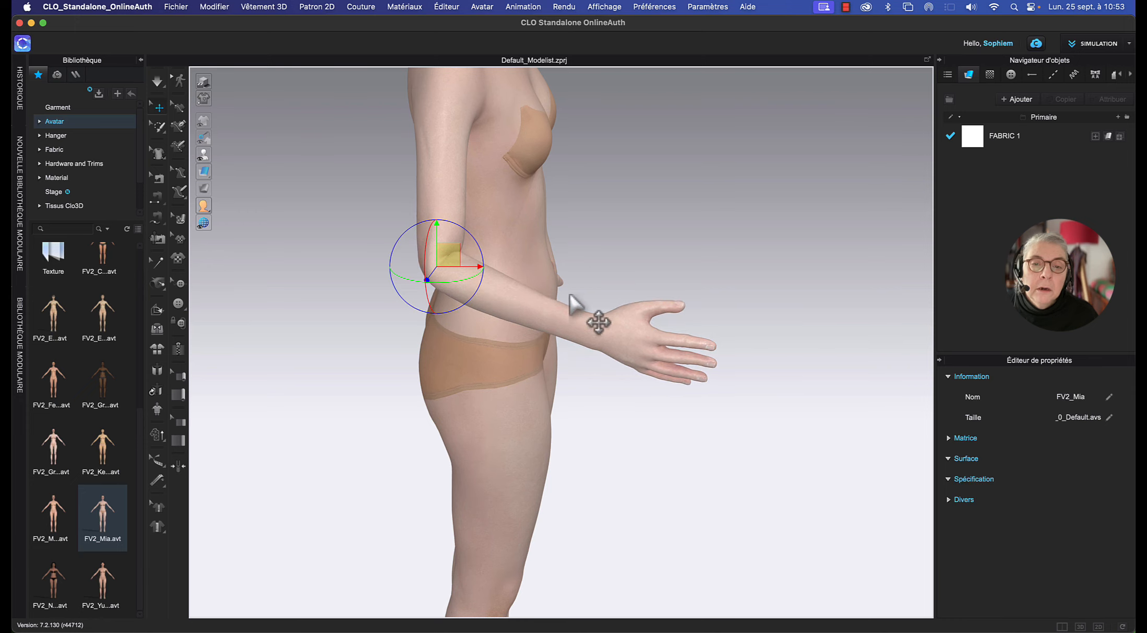
right_drag(580, 274, 520, 310)
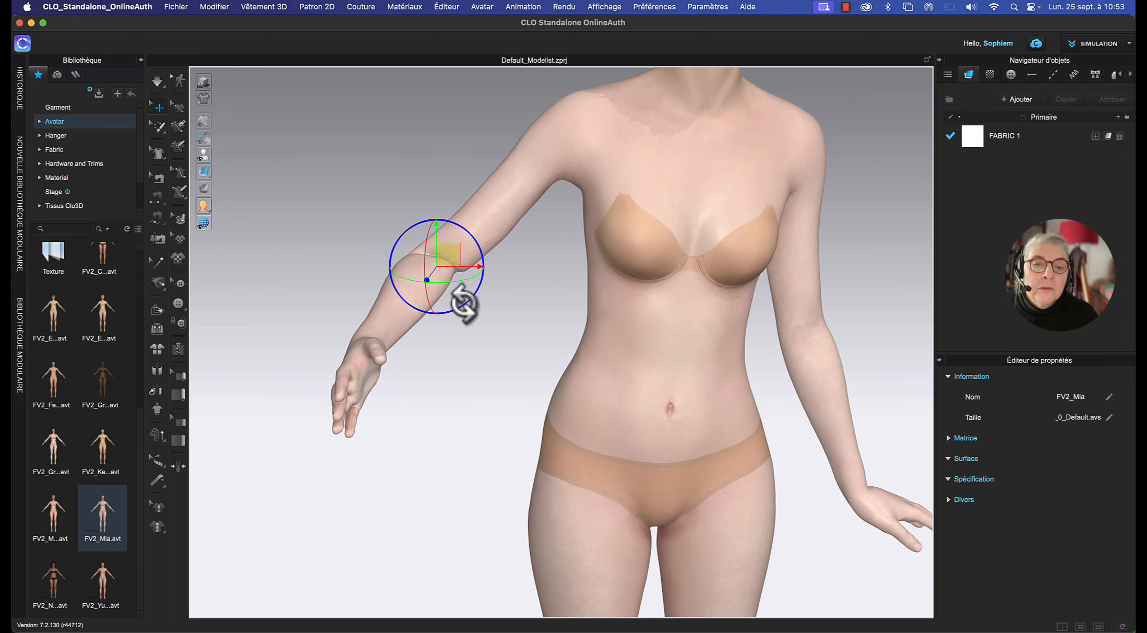
drag(402, 282, 401, 281)
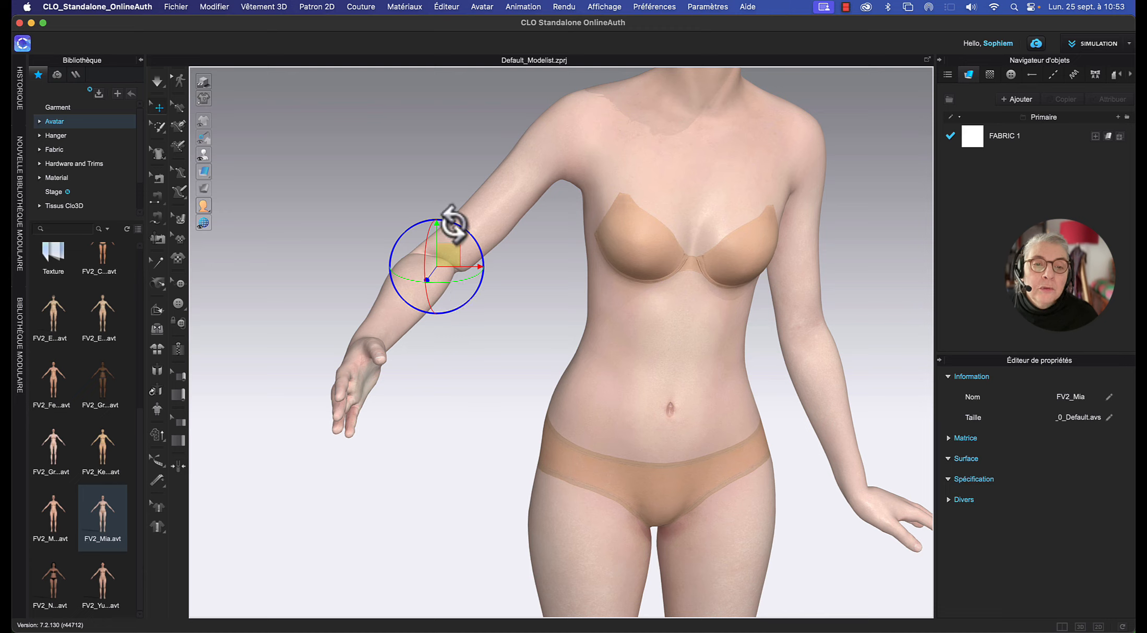
drag(450, 224, 435, 287)
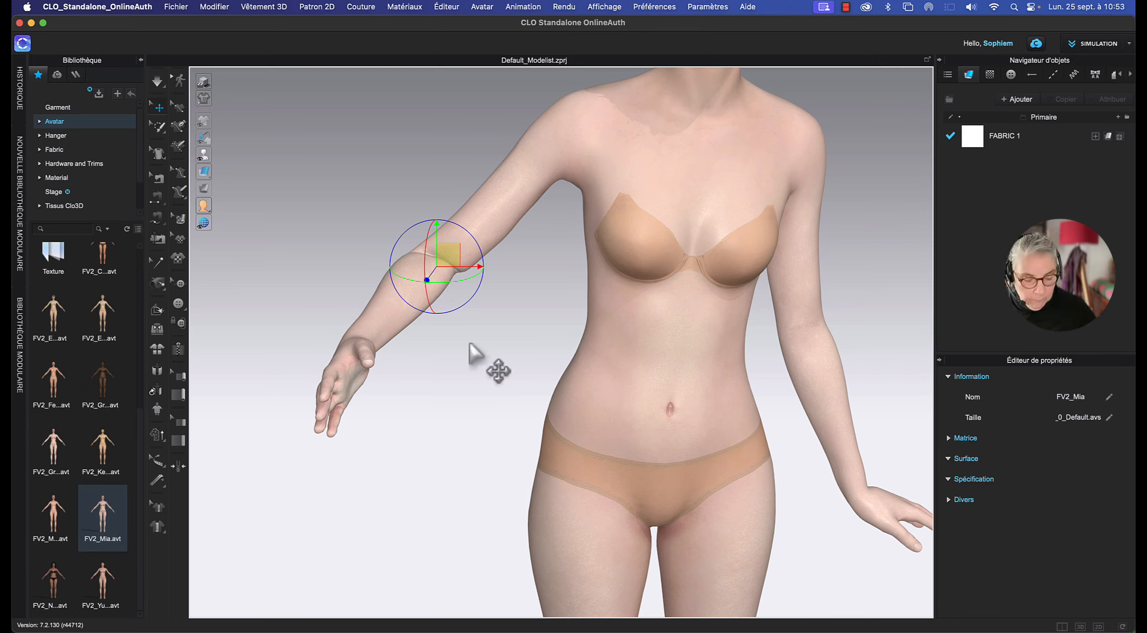
Undo the successive rotations of the avatar's right forearm until the arm is extended outward again.
key(super+z)
key(super+z)
key(super+z)
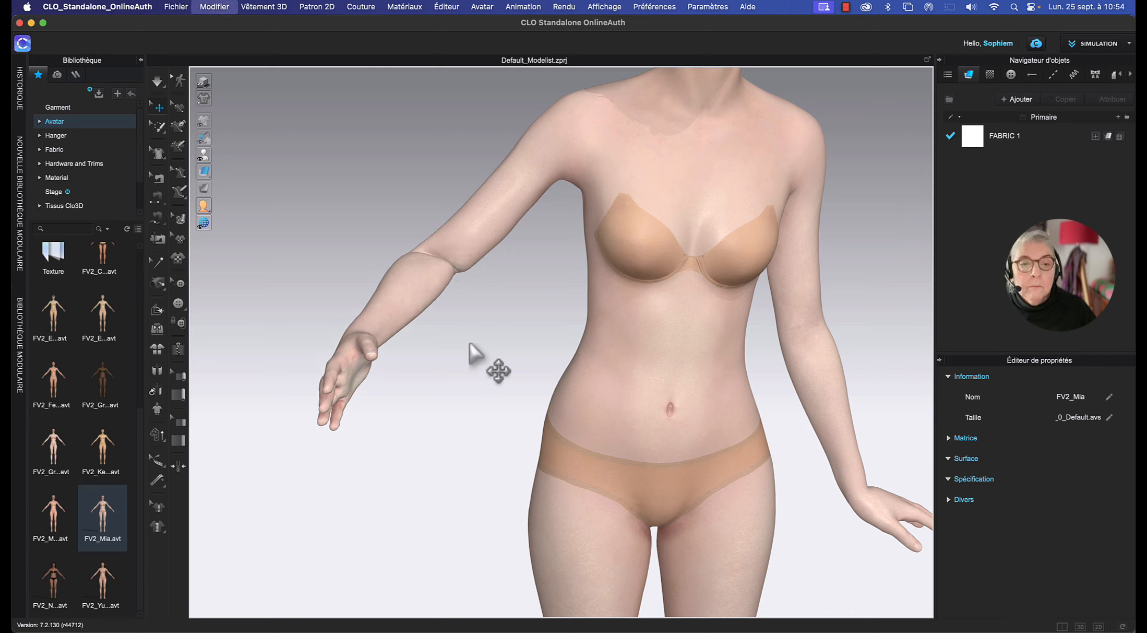
key(super+z)
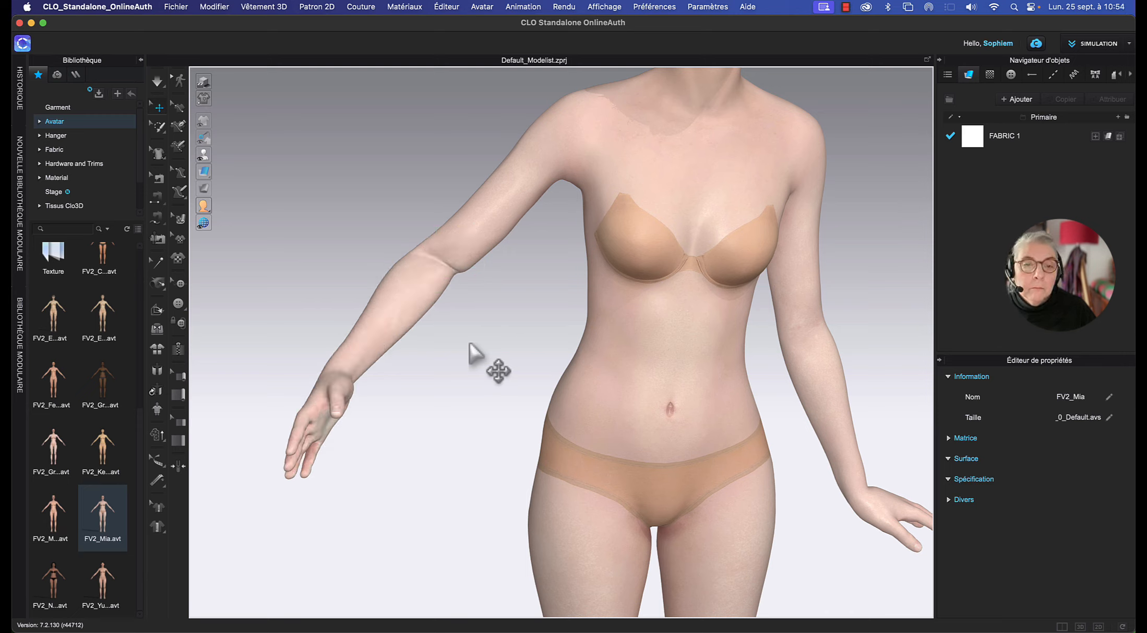
key(super+z)
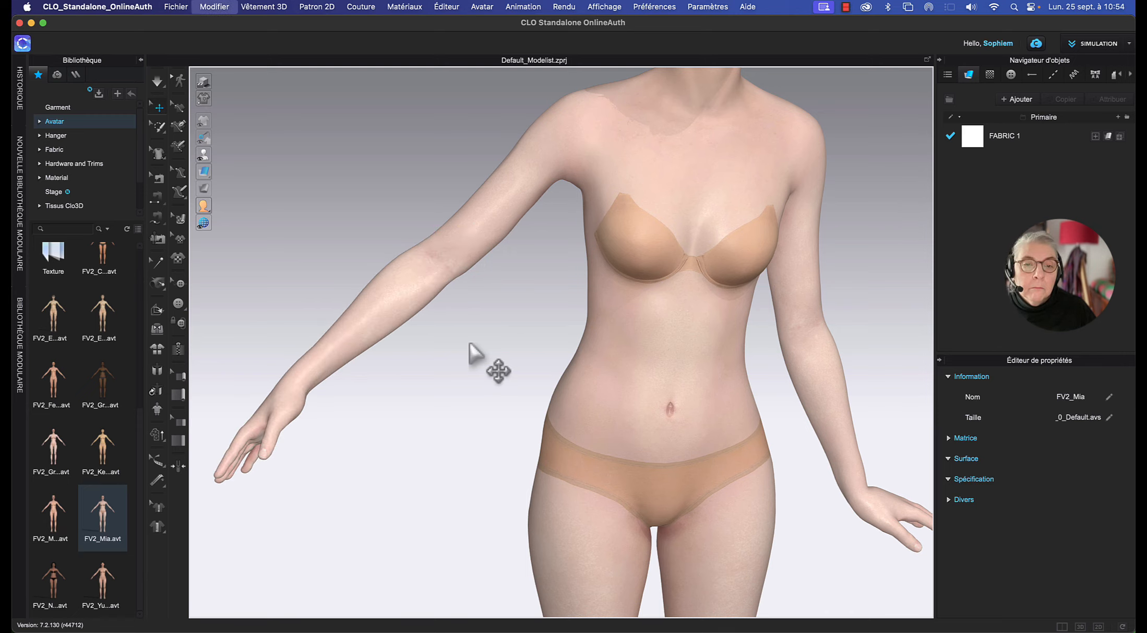
Show the X-ray joints, bend the right elbow forward from the side, and check the arm in the normal front view.
click(435, 269)
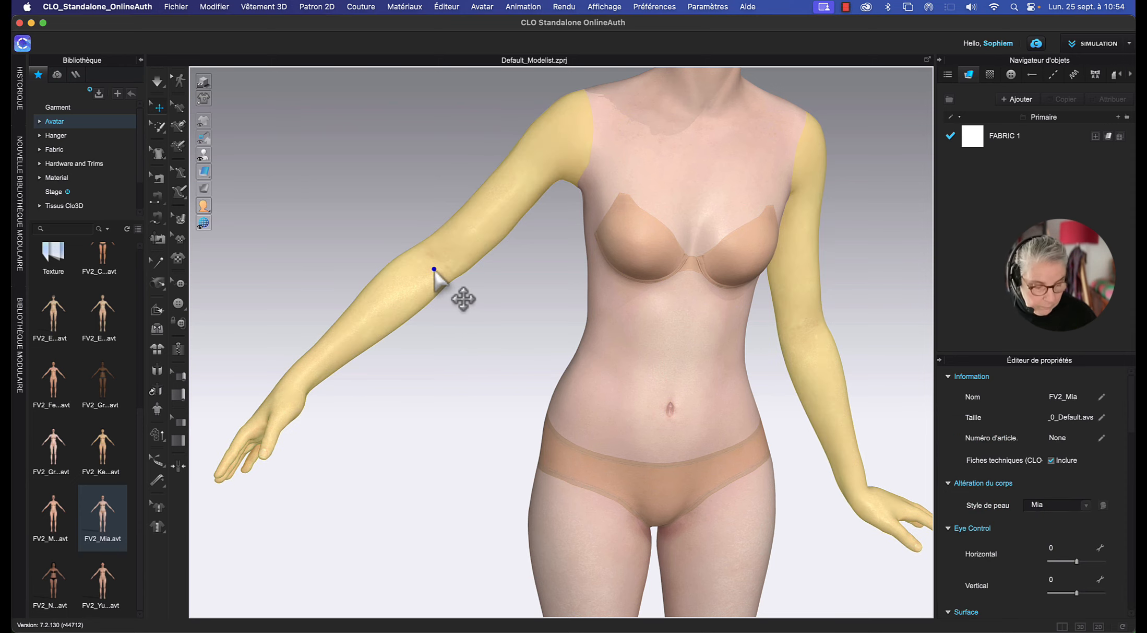
key(shift+x)
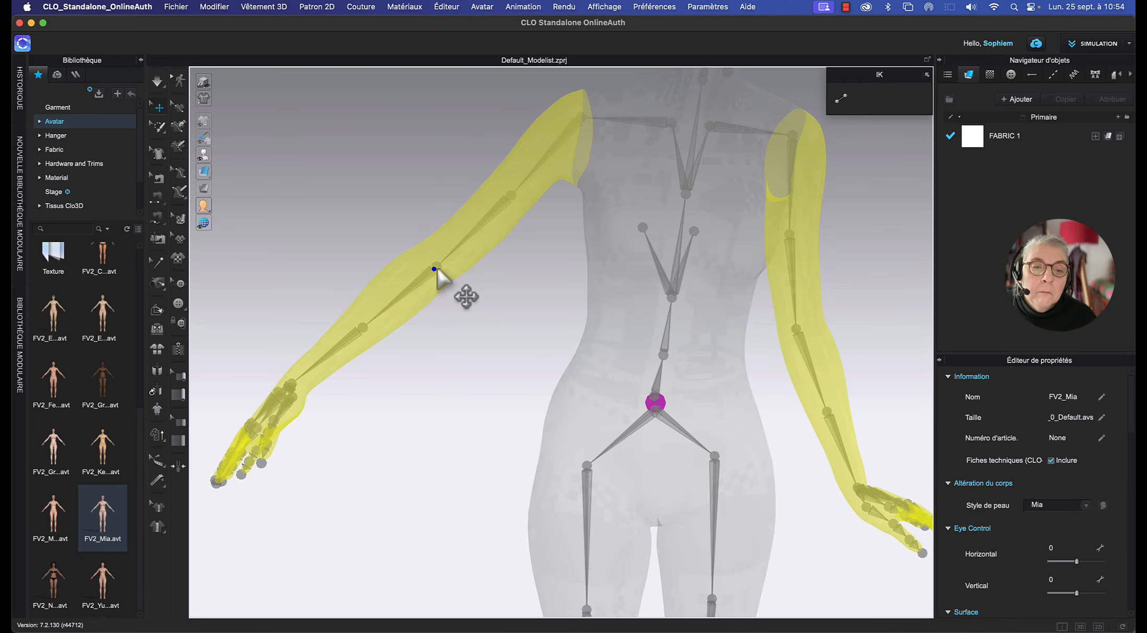
click(436, 270)
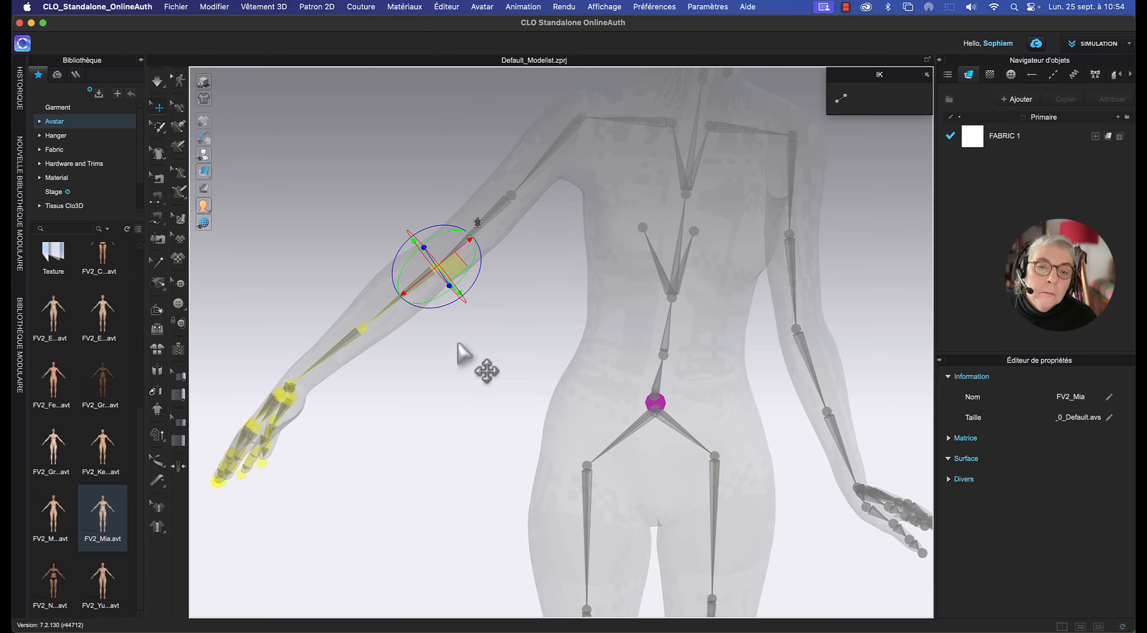
right_drag(459, 344, 513, 332)
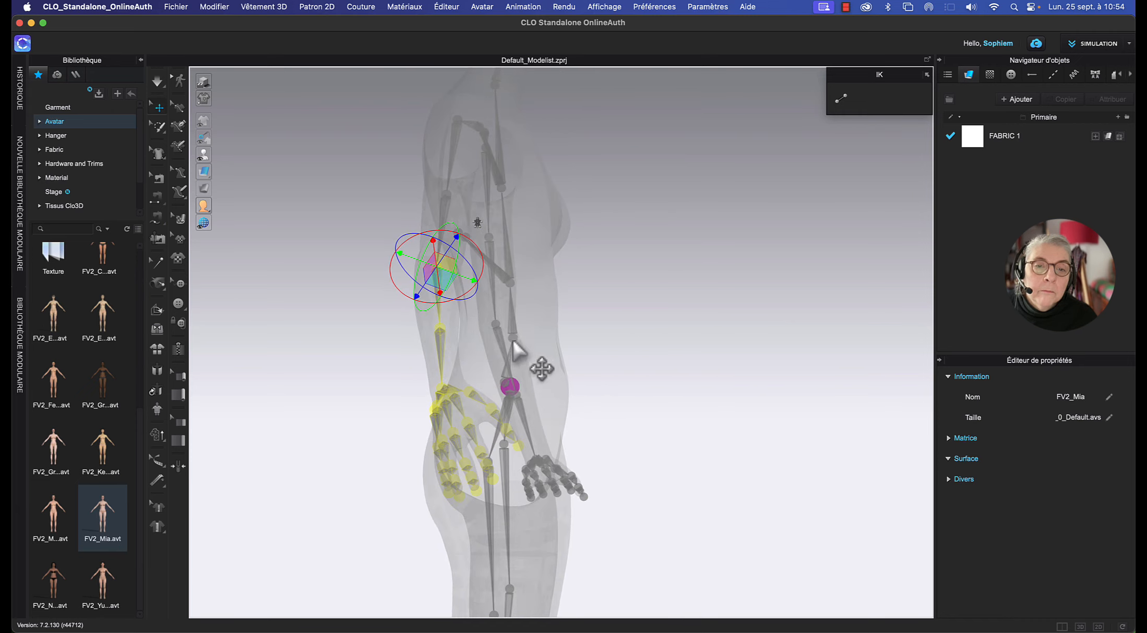
drag(465, 299, 486, 279)
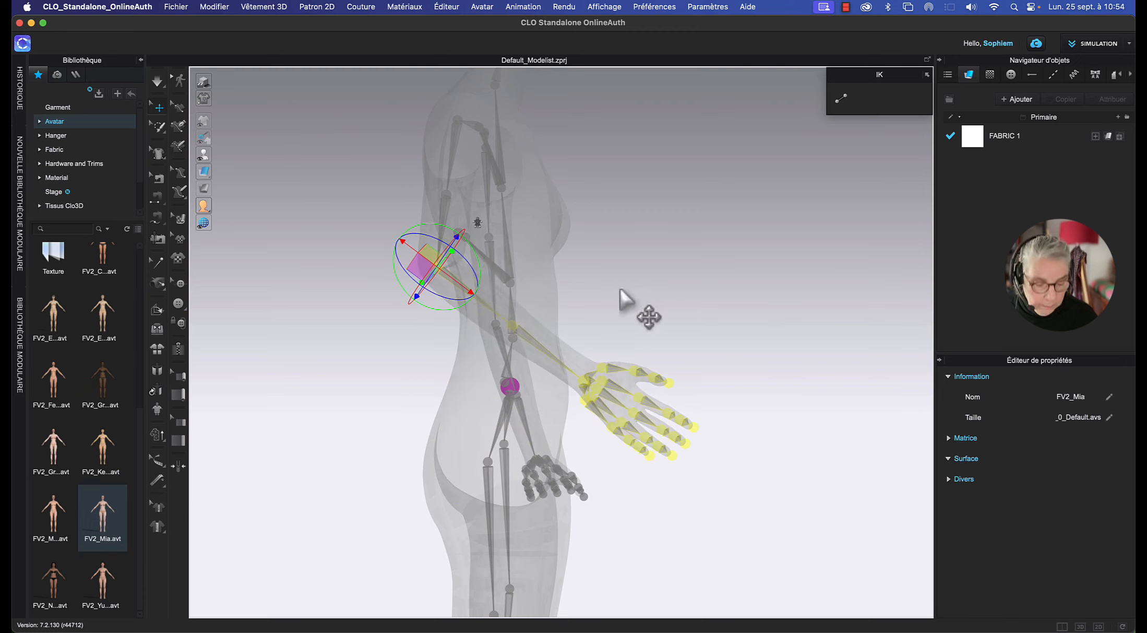
key(shift+x)
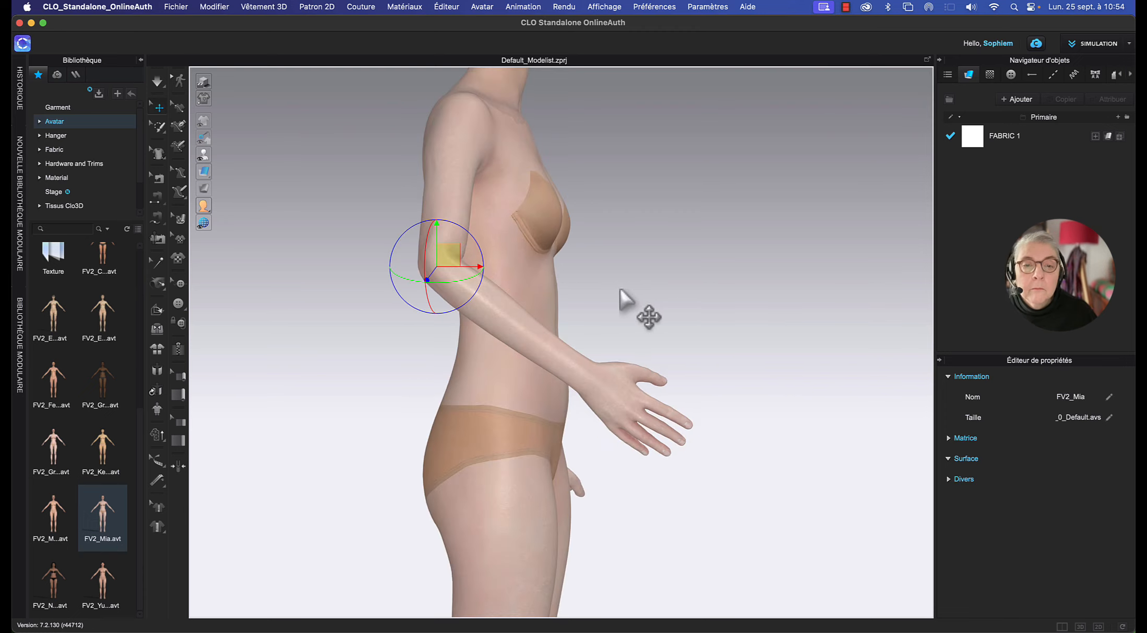
right_drag(670, 302, 572, 296)
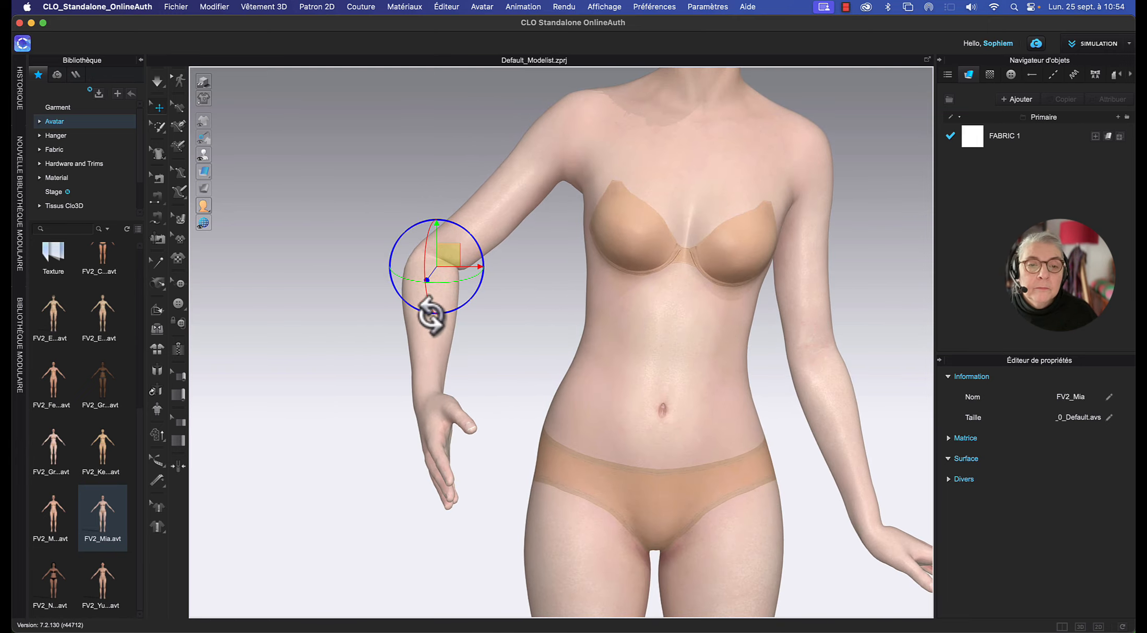
Show the X-ray joints and rotate the avatar's right shoulder joint to raise the upper arm closer to horizontal.
click(580, 116)
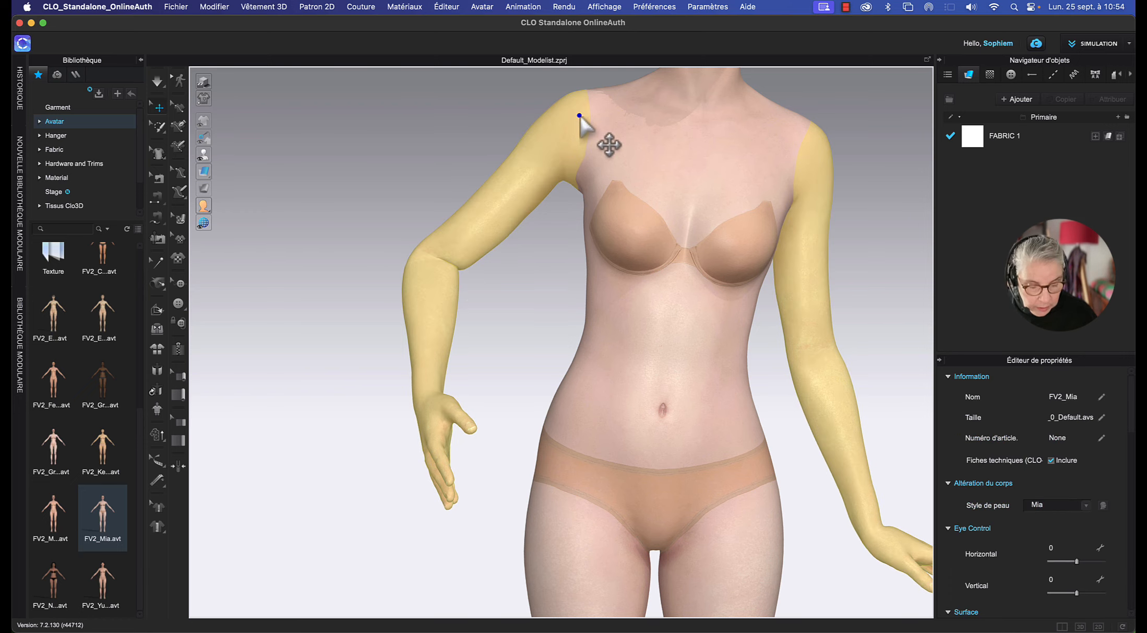
key(shift+x)
click(581, 120)
drag(556, 156, 542, 141)
click(517, 234)
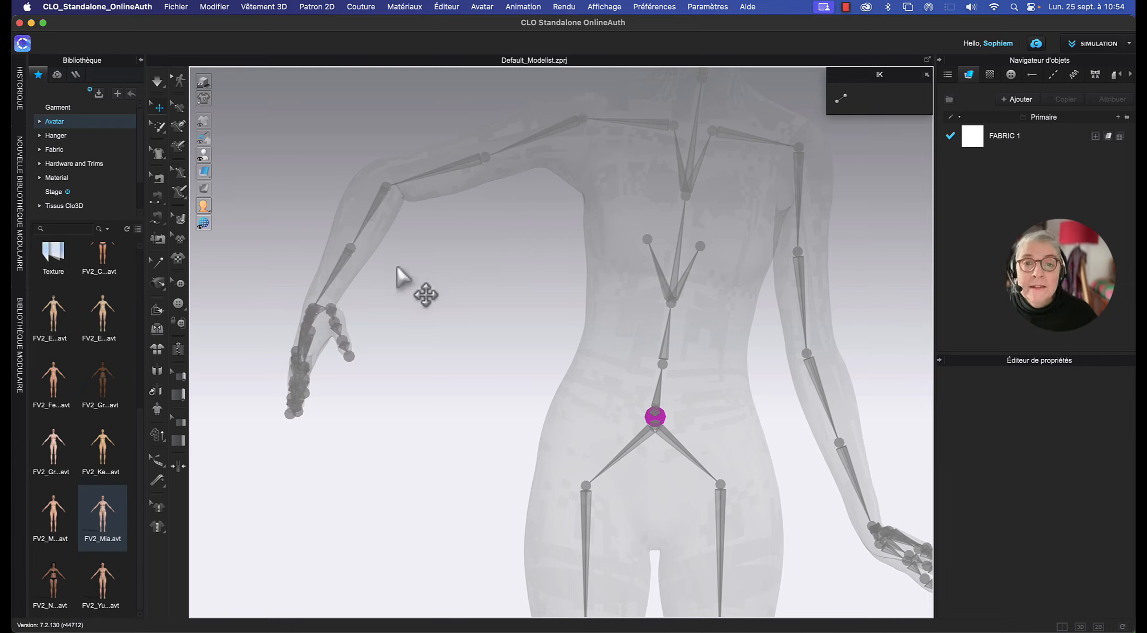
Rotate the right elbow joint to raise the forearm slightly above horizontal, and examine the pose in normal view from several angles.
right_drag(429, 272, 491, 273)
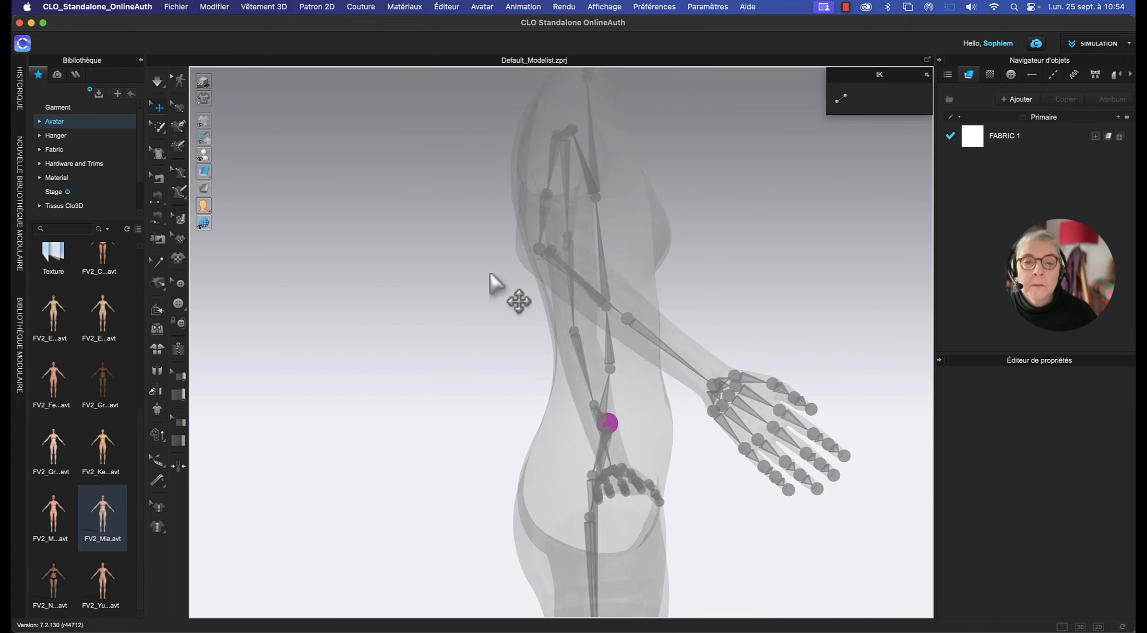
click(539, 255)
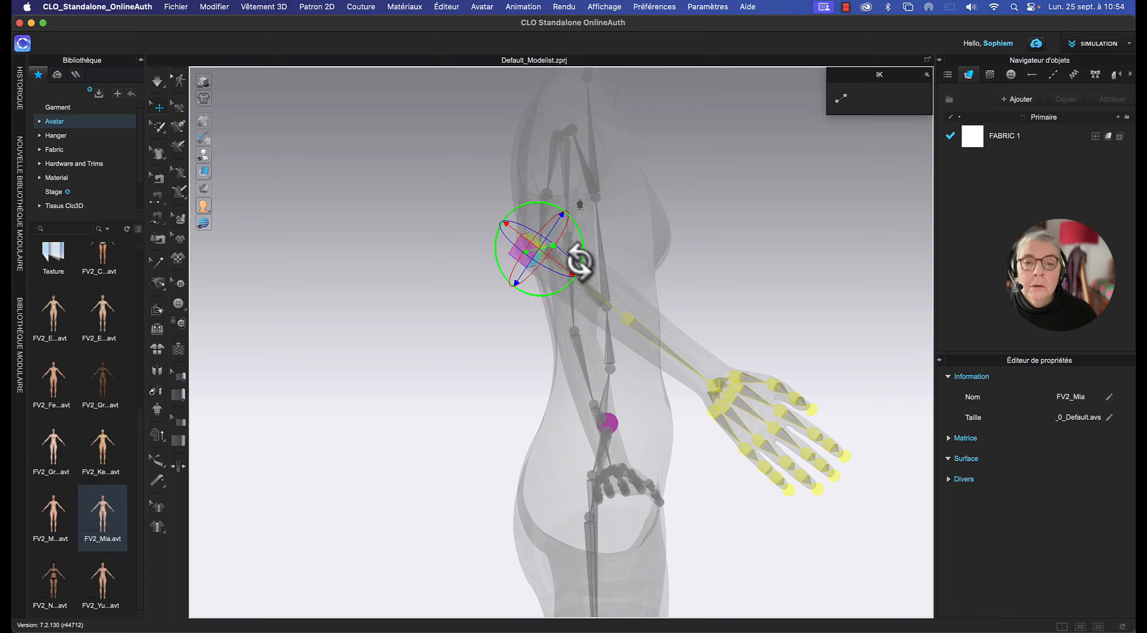
drag(580, 262, 579, 235)
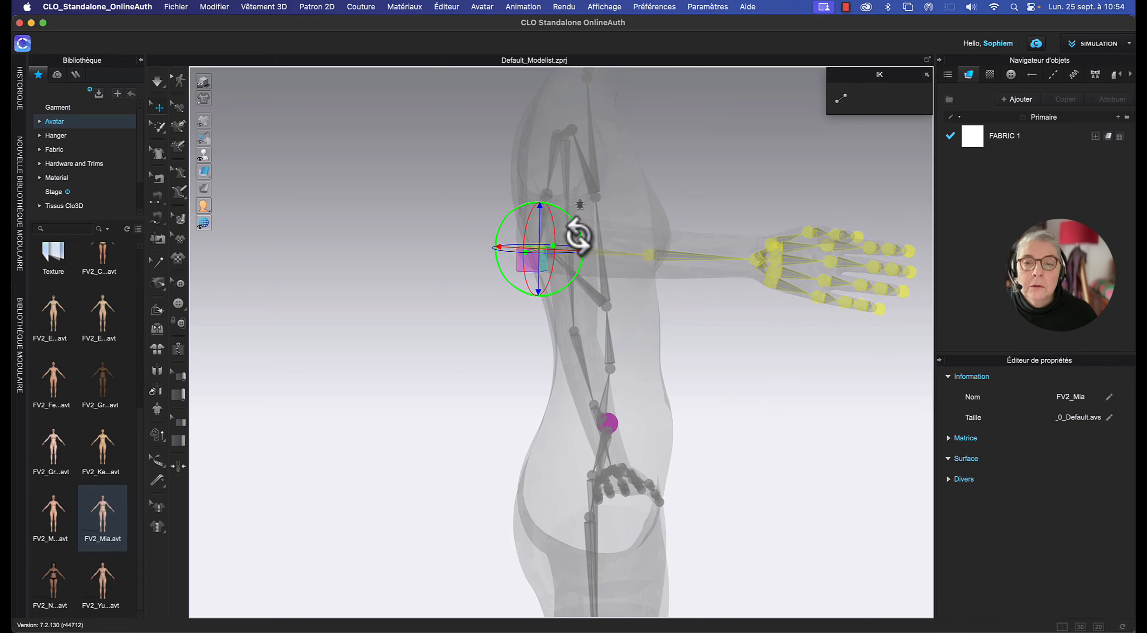
right_drag(676, 326, 735, 329)
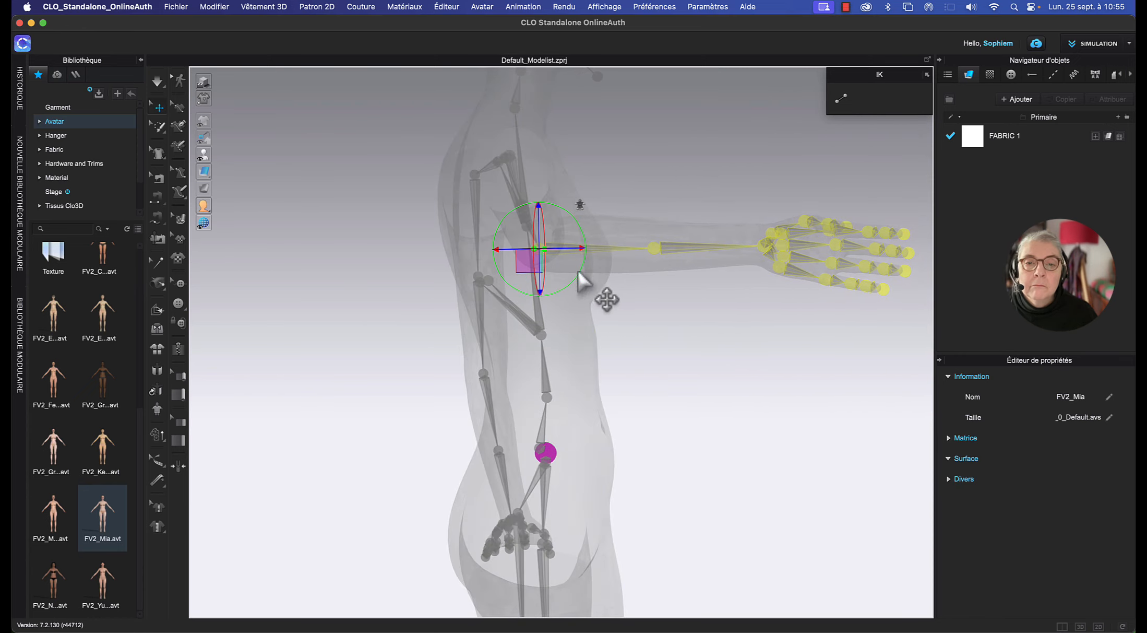
drag(584, 273, 584, 262)
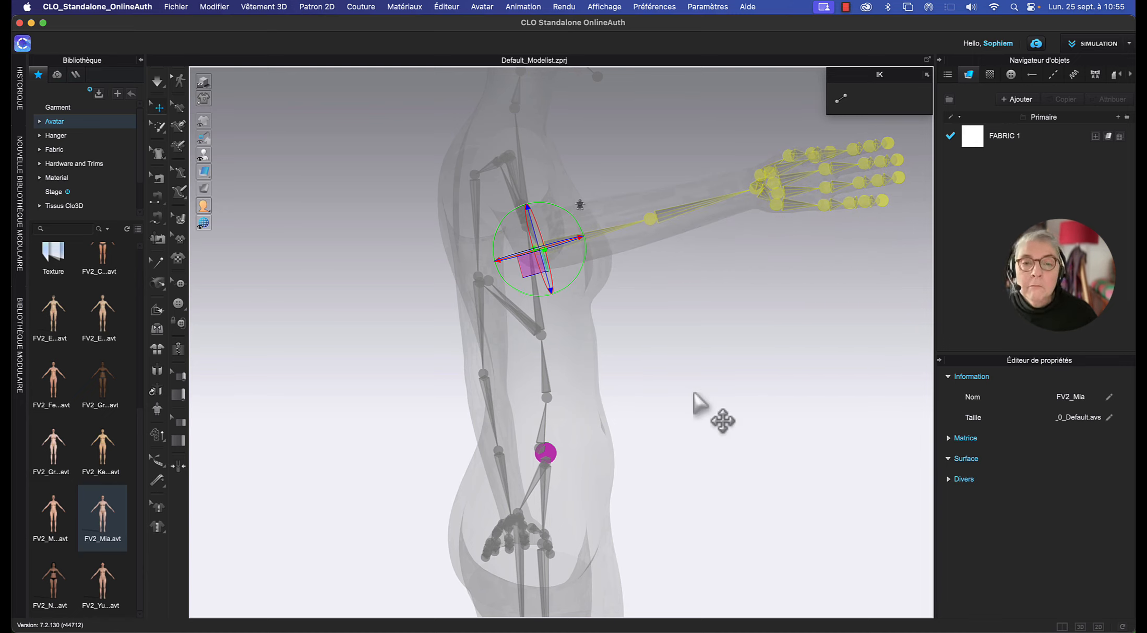
key(shift+x)
right_drag(707, 402, 634, 406)
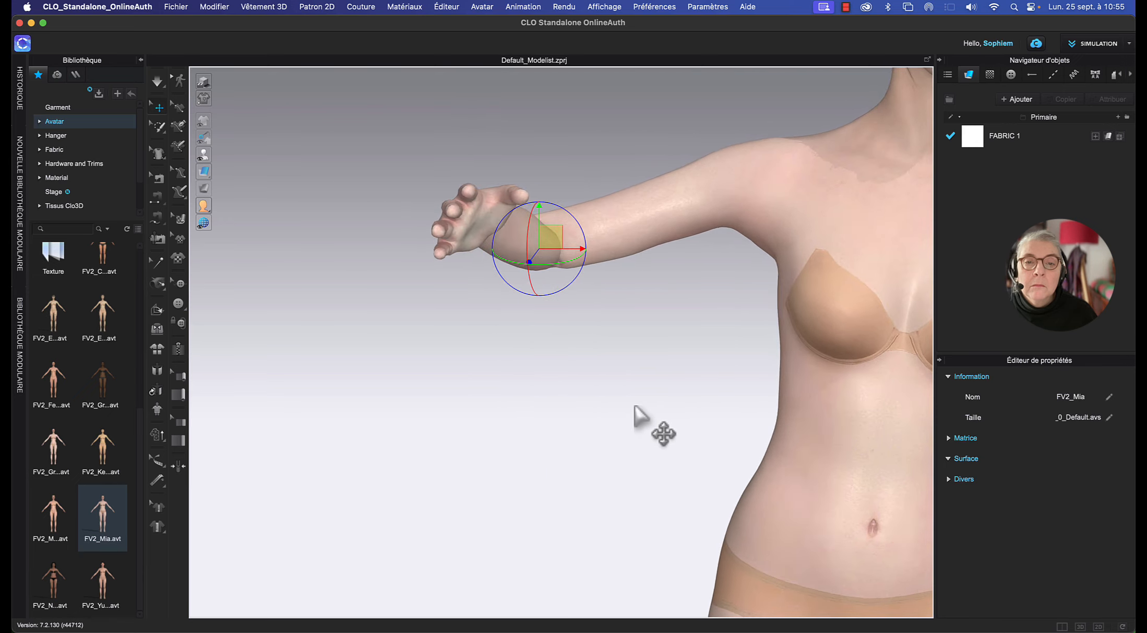
right_drag(555, 367, 596, 362)
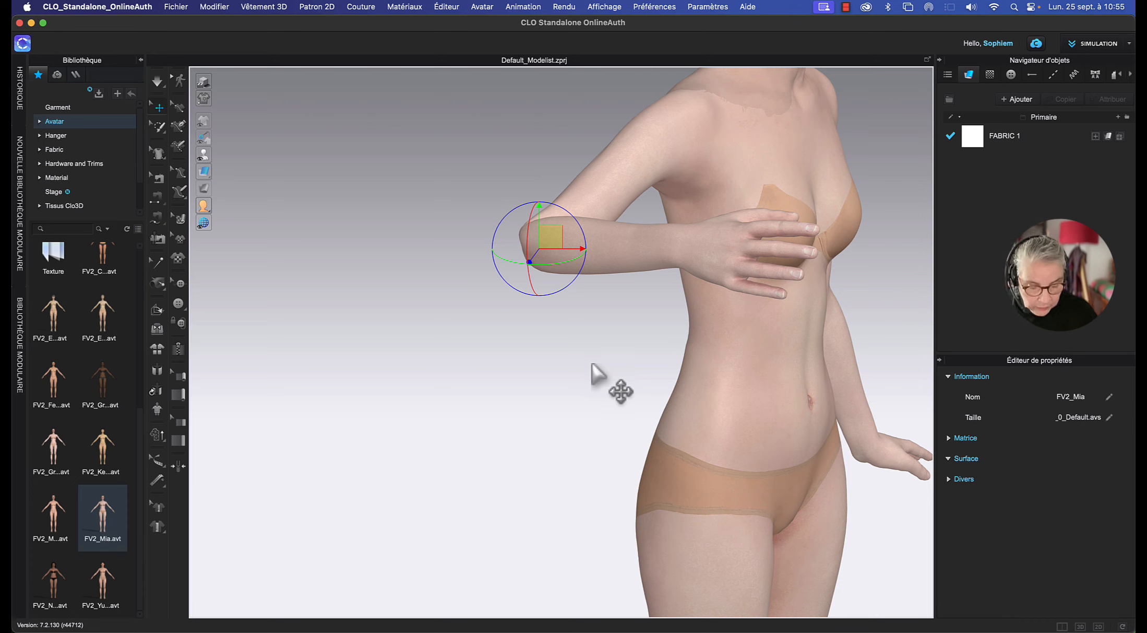
Show the X-ray joints and examine the bent right arm and wrist up close from the front, the side and the back.
key(shift+x)
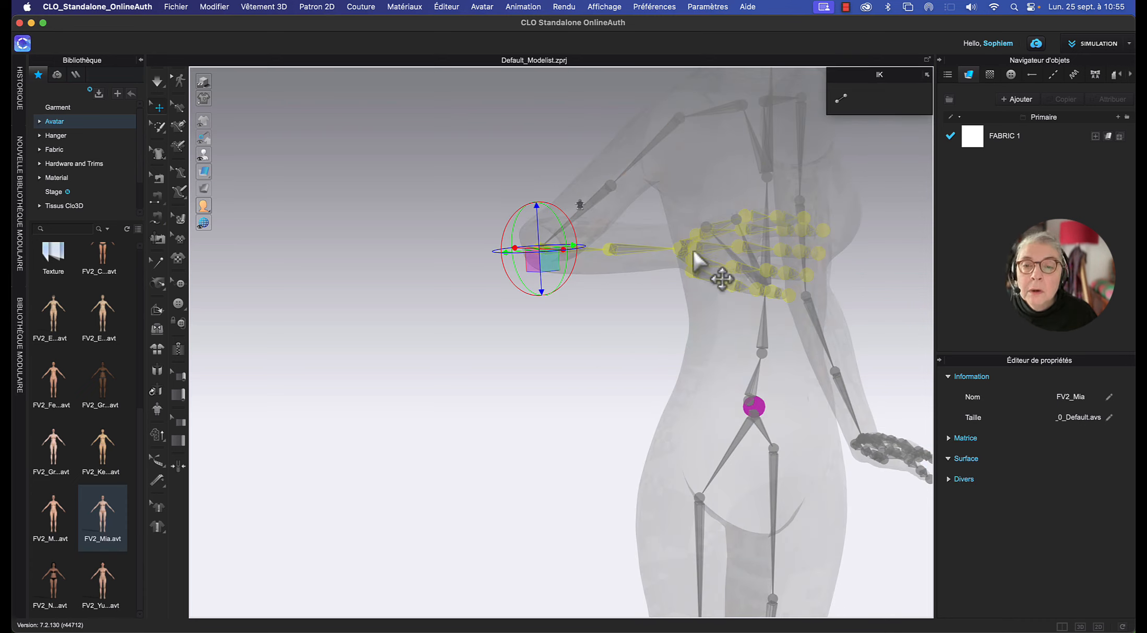
click(678, 249)
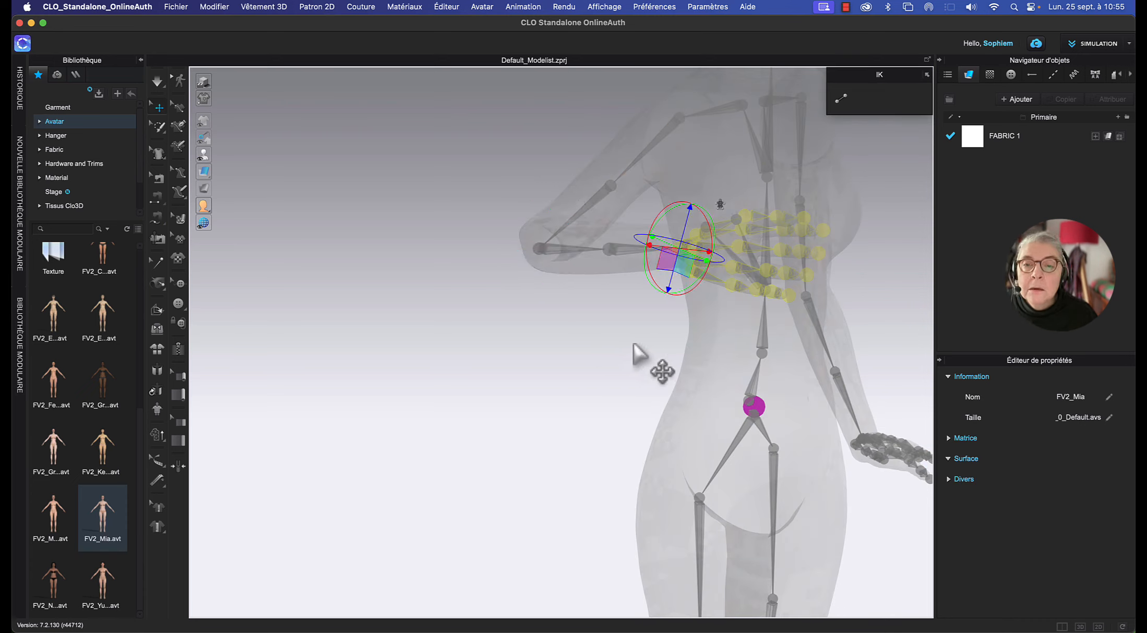
right_drag(633, 343, 653, 302)
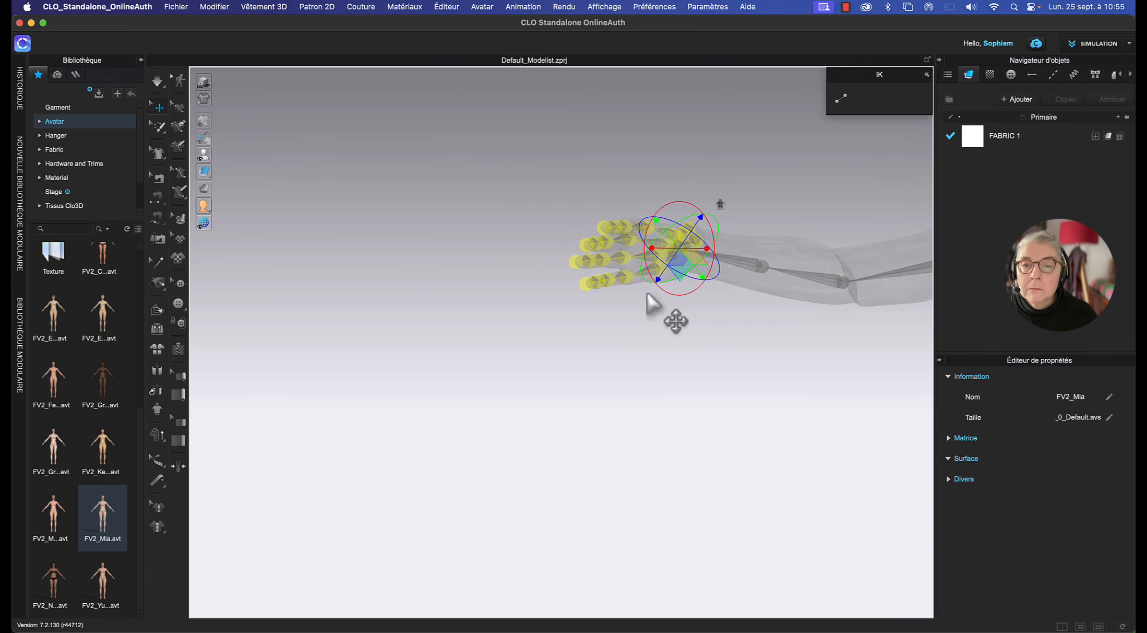
right_click(647, 292)
click(669, 300)
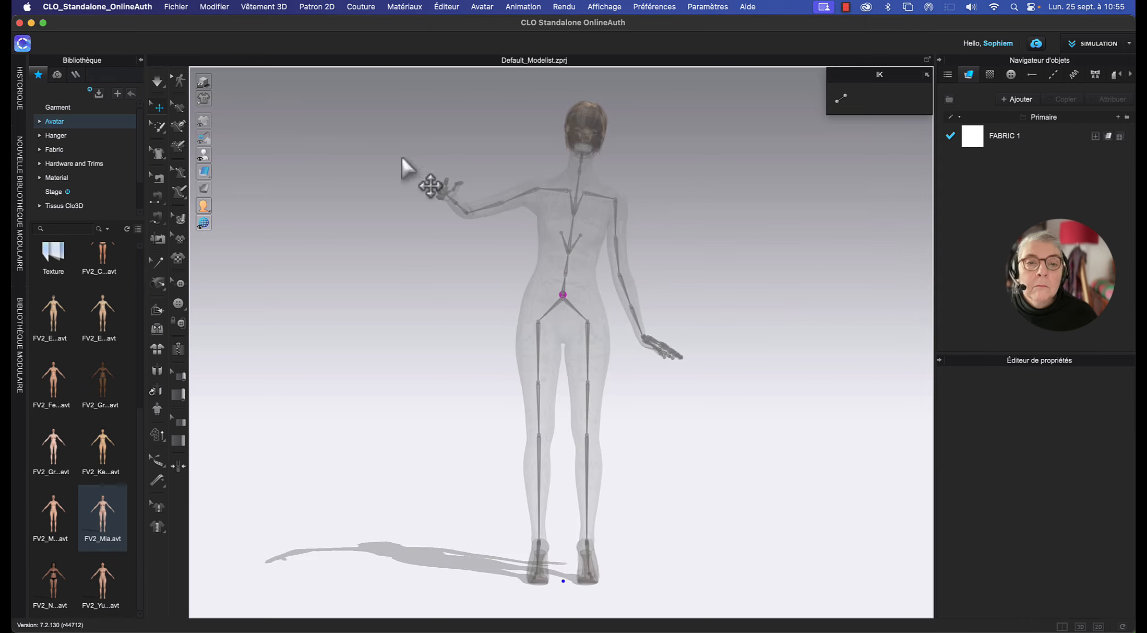
scroll(440, 202, up, 5)
middle_drag(432, 103, 543, 292)
scroll(543, 292, up, 5)
right_click(541, 291)
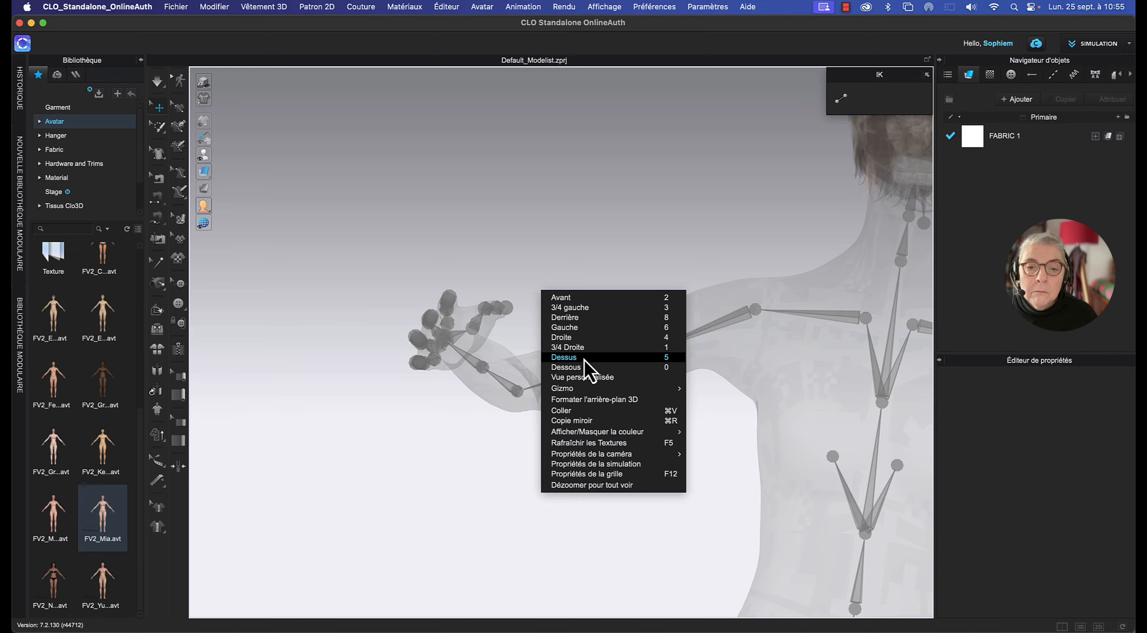
click(576, 317)
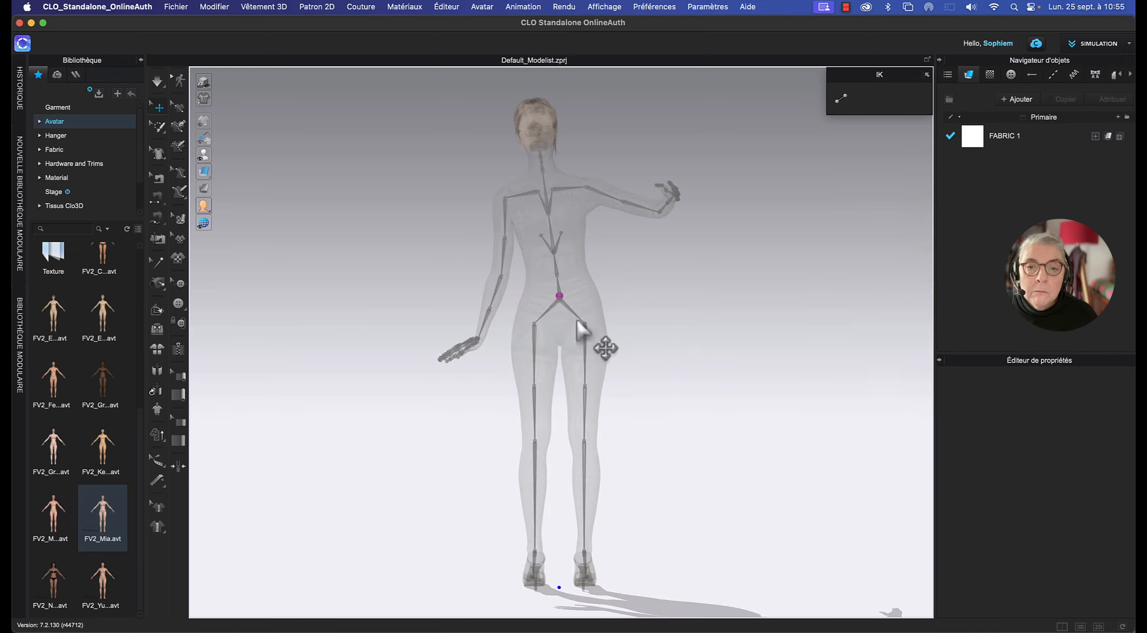
scroll(695, 238, up, 5)
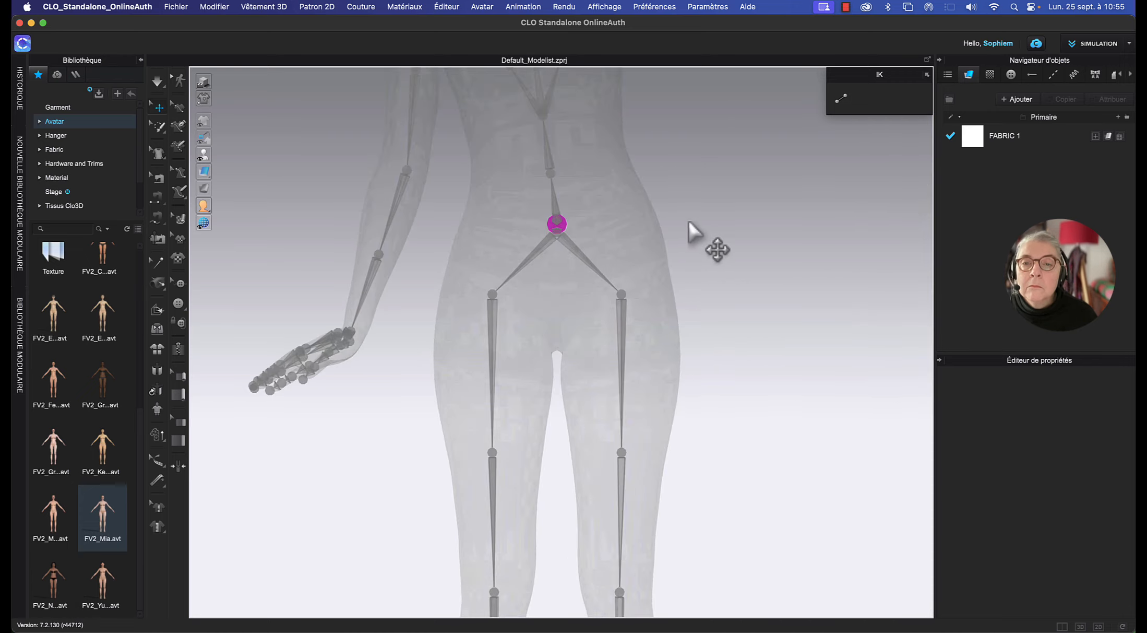
middle_drag(666, 441, 632, 591)
scroll(785, 431, up, 5)
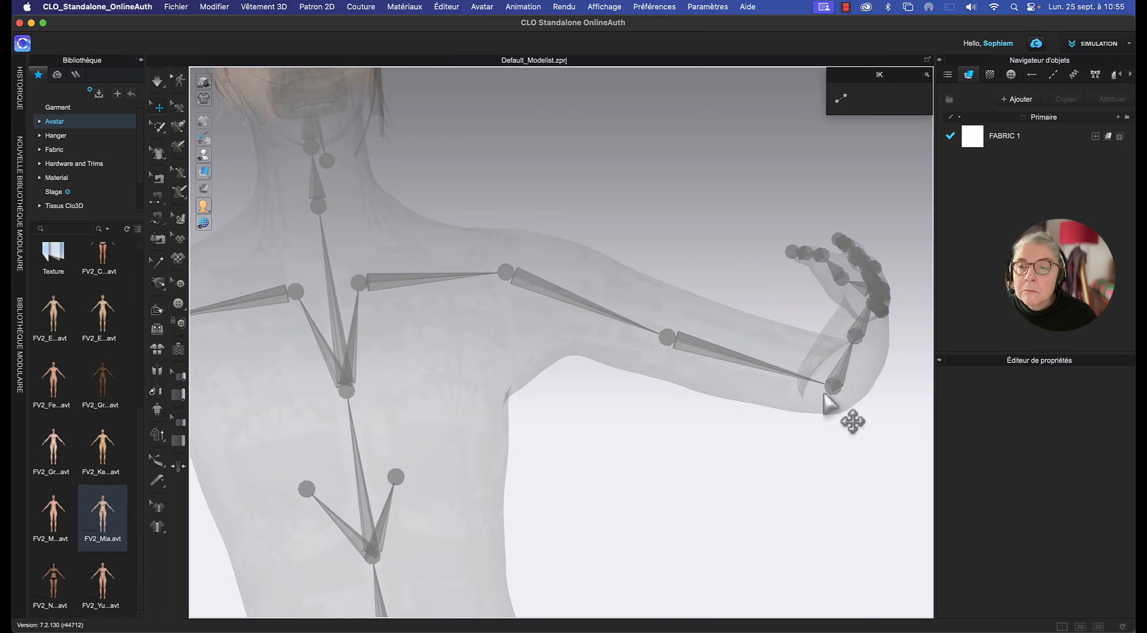
middle_drag(829, 392, 569, 441)
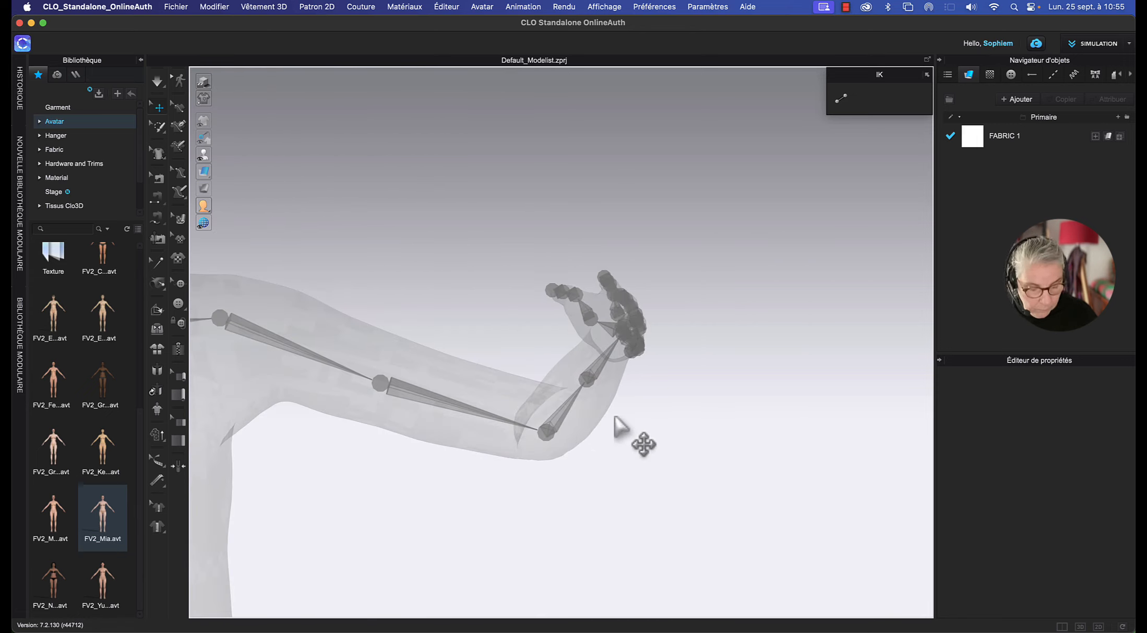
Select the right wrist joint and rotate it in two successive turns to bring the hand in line with the forearm.
key(shift+x)
key(shift+x)
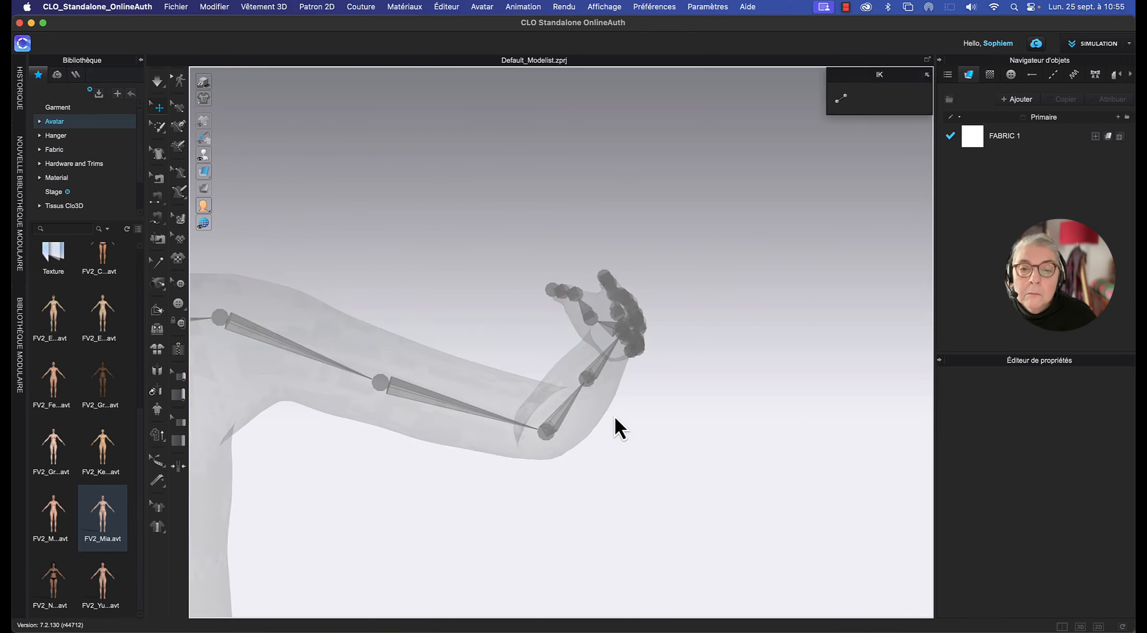
key(shift+x)
right_drag(645, 384, 614, 393)
key(shift+x)
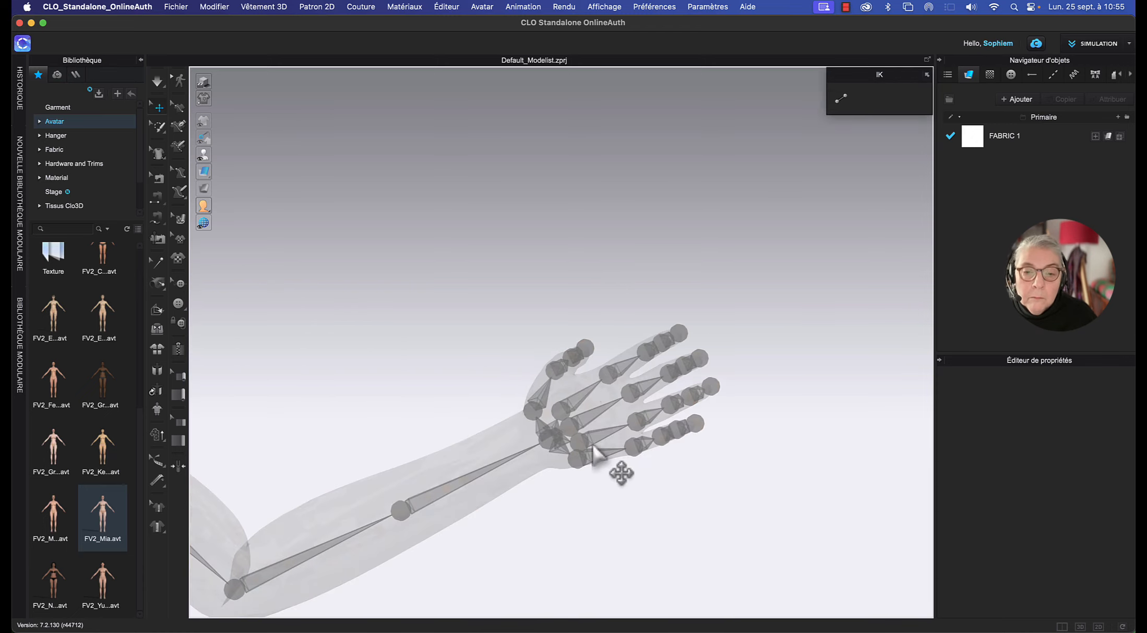
click(545, 441)
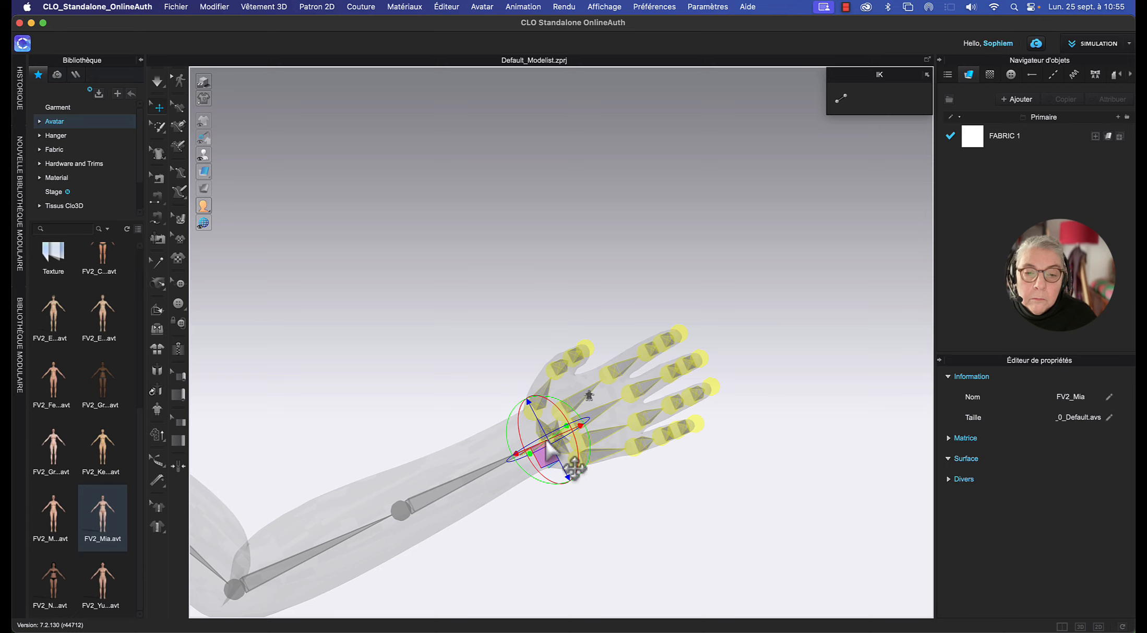
right_drag(635, 495, 671, 492)
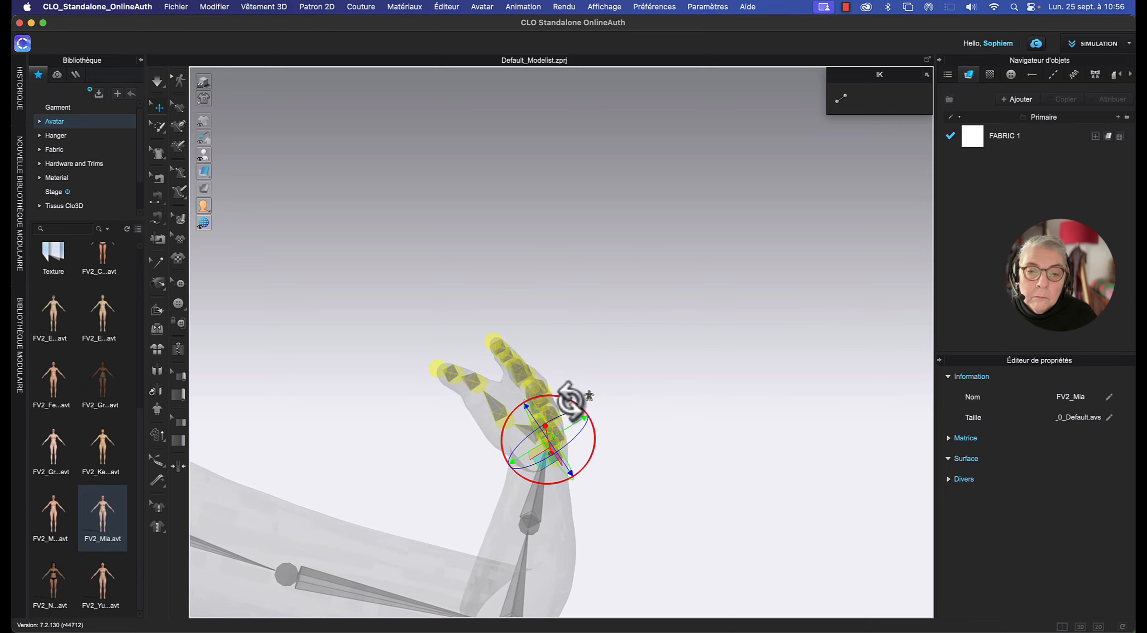
drag(568, 400, 590, 407)
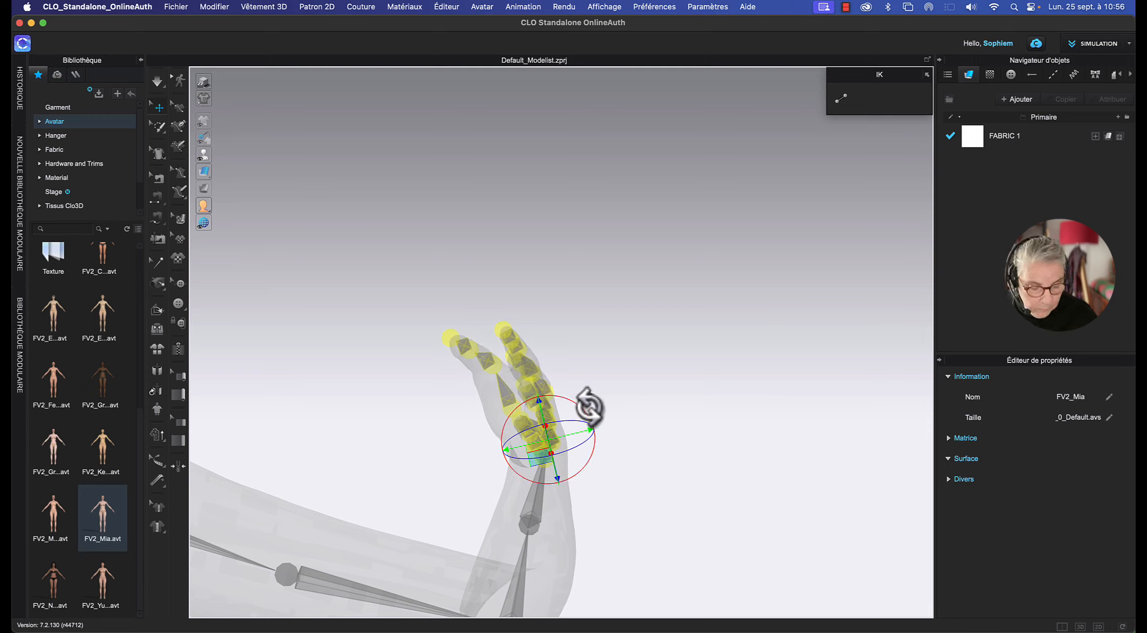
key(shift+x)
key(shift+x)
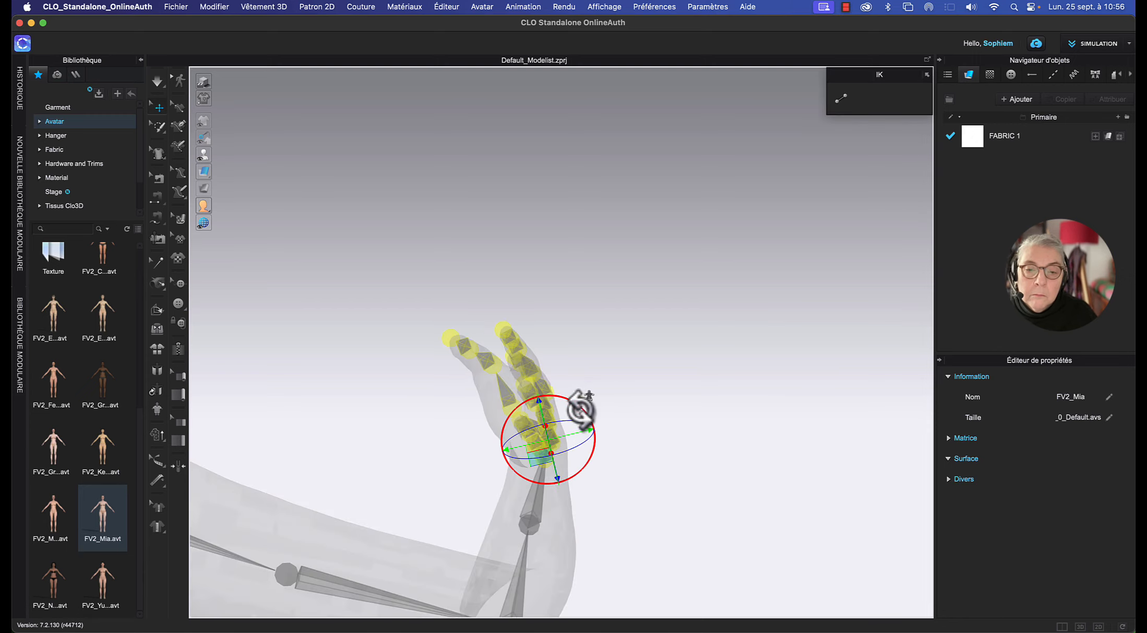
drag(586, 404, 621, 454)
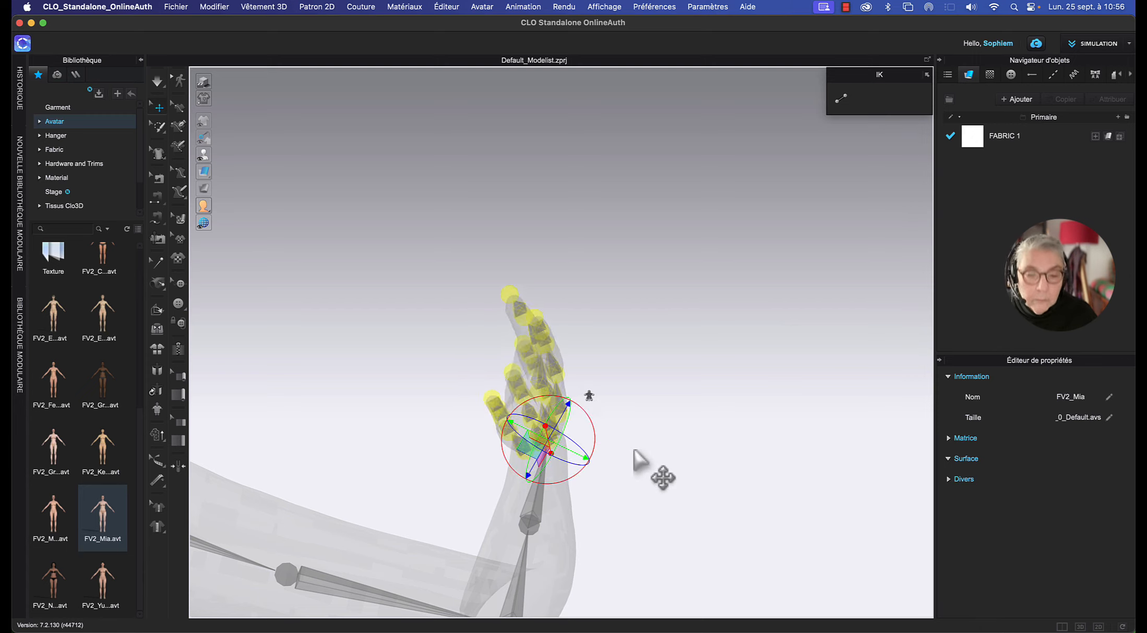
Check the hand in normal view, and rotate the right wrist joint in X-ray view to lift the fingers upward.
key(shift+x)
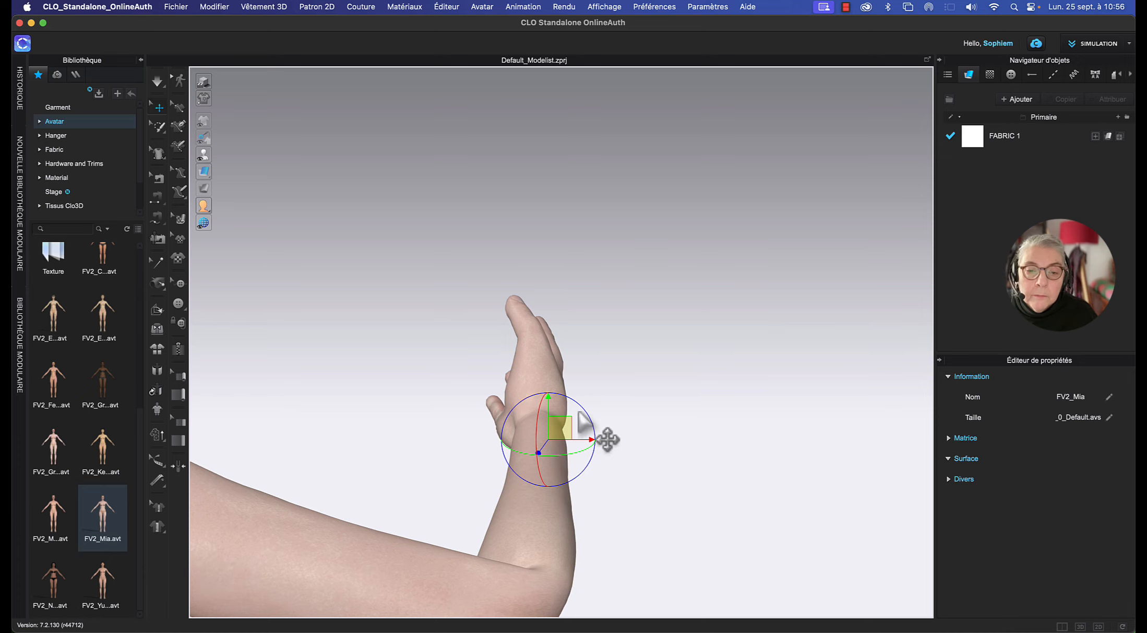
right_drag(648, 436, 506, 446)
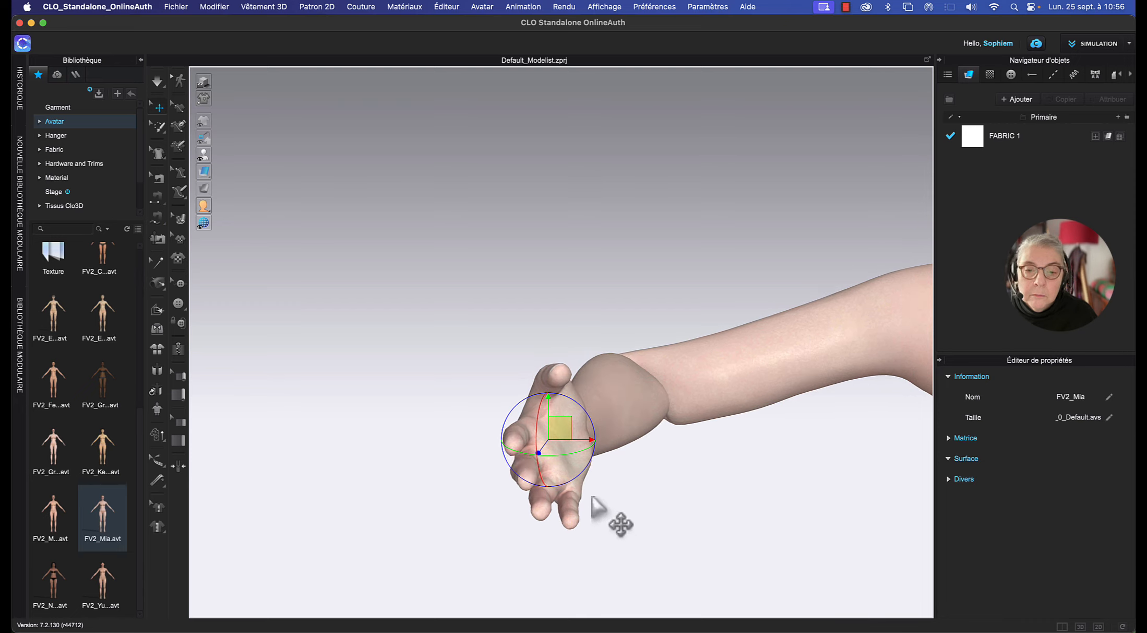
drag(539, 478, 607, 488)
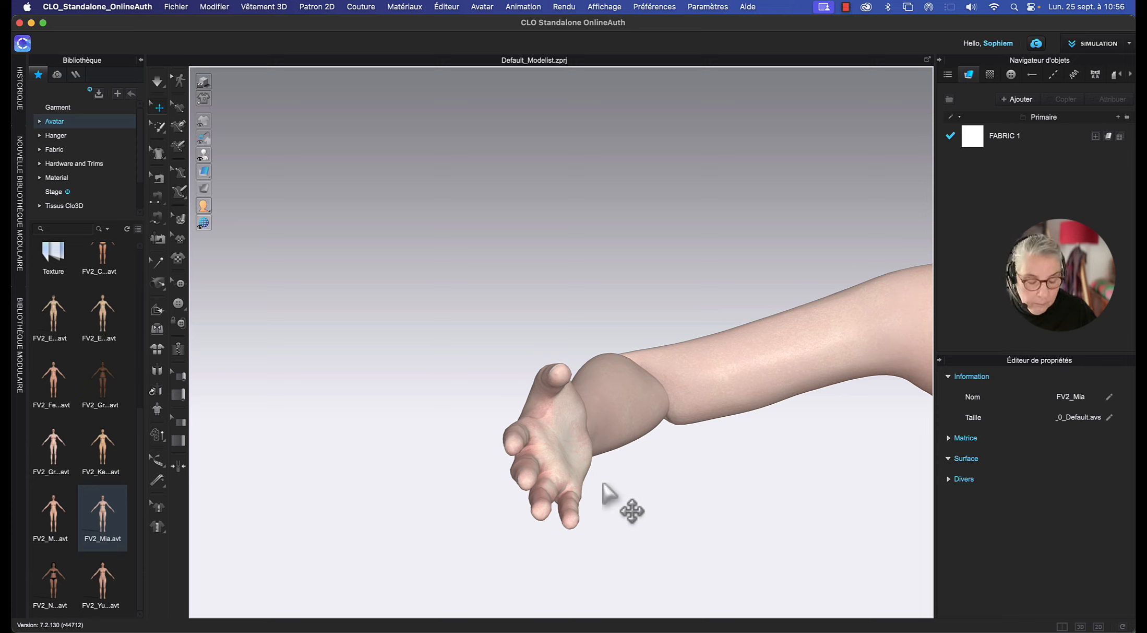
click(588, 450)
right_drag(645, 477, 603, 477)
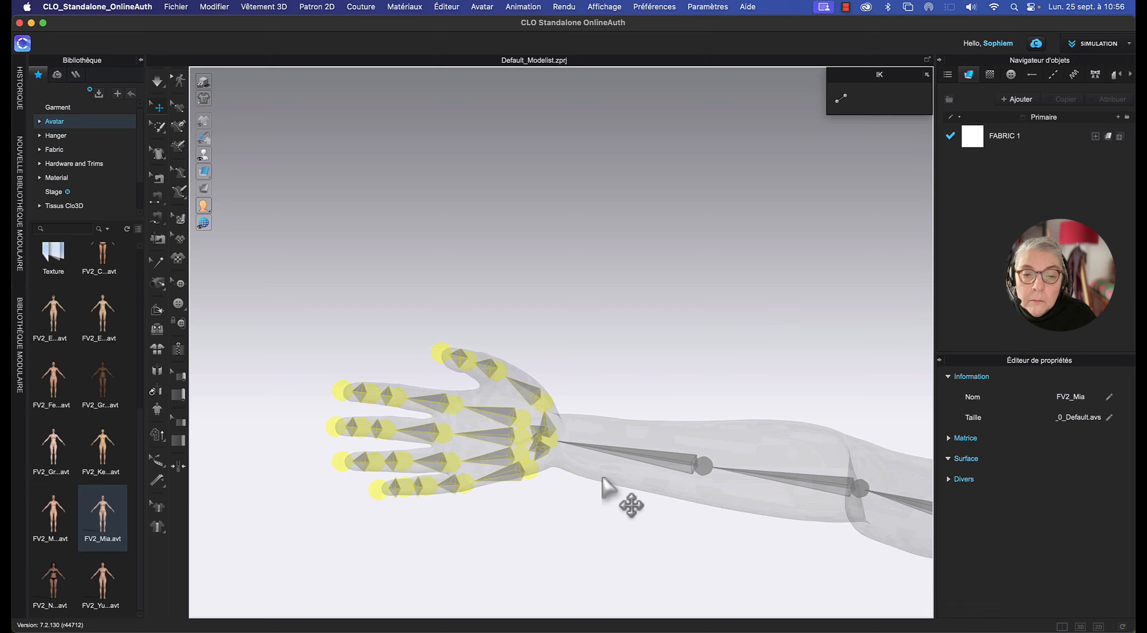
click(550, 442)
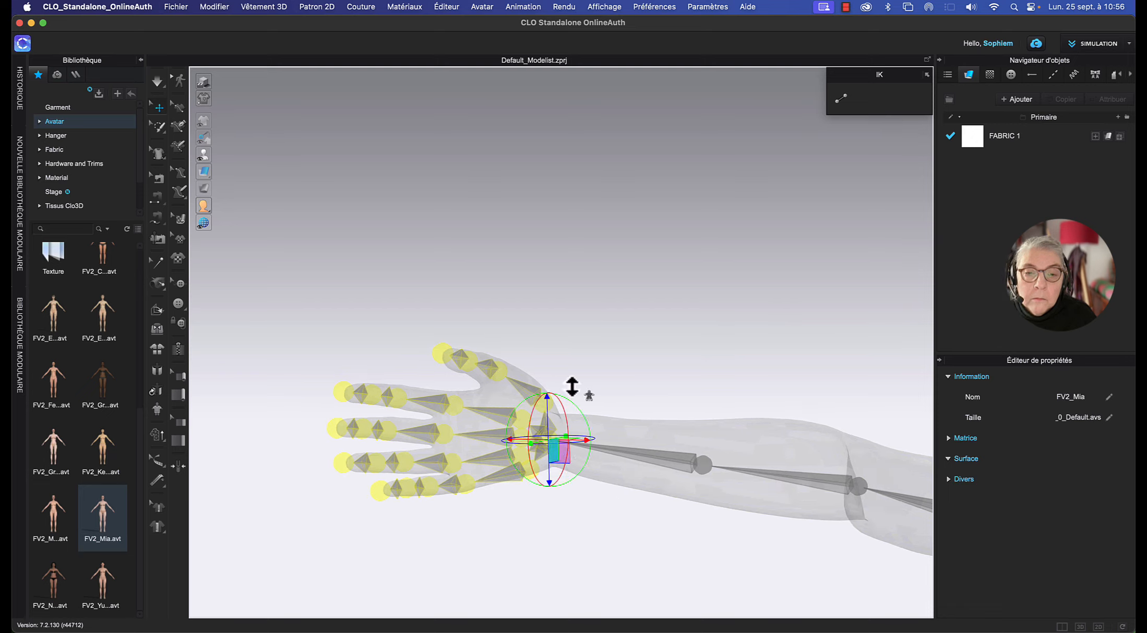
drag(563, 399, 679, 353)
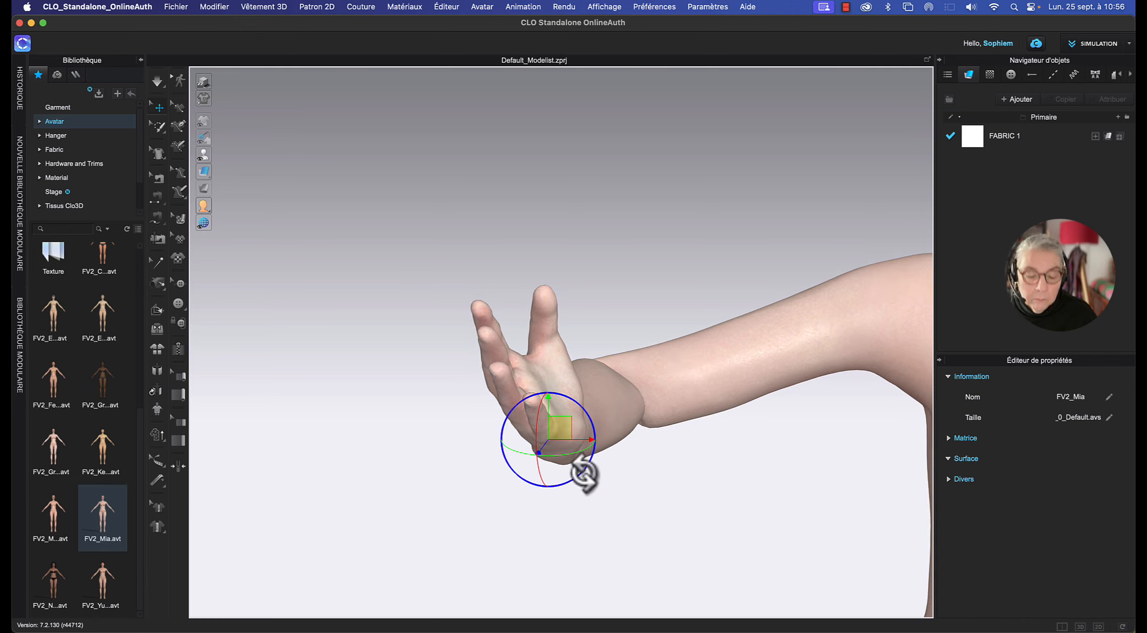
Rotate the right wrist joint around a different axis to bring the raised hand closer to vertical.
drag(584, 468, 586, 474)
right_drag(646, 501, 616, 504)
click(616, 503)
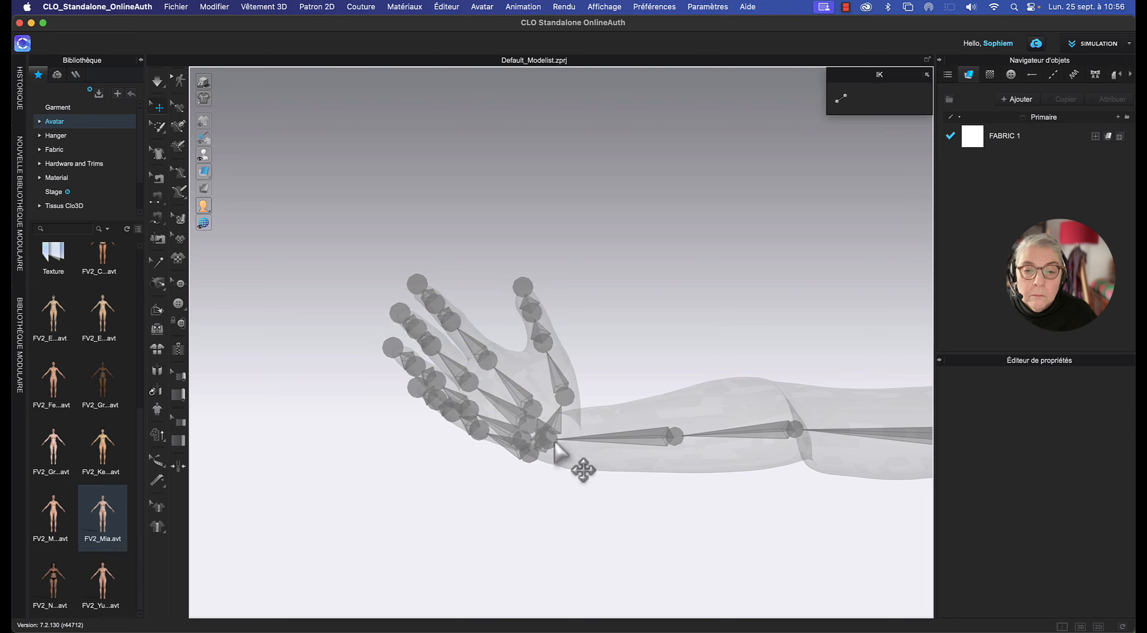
click(553, 442)
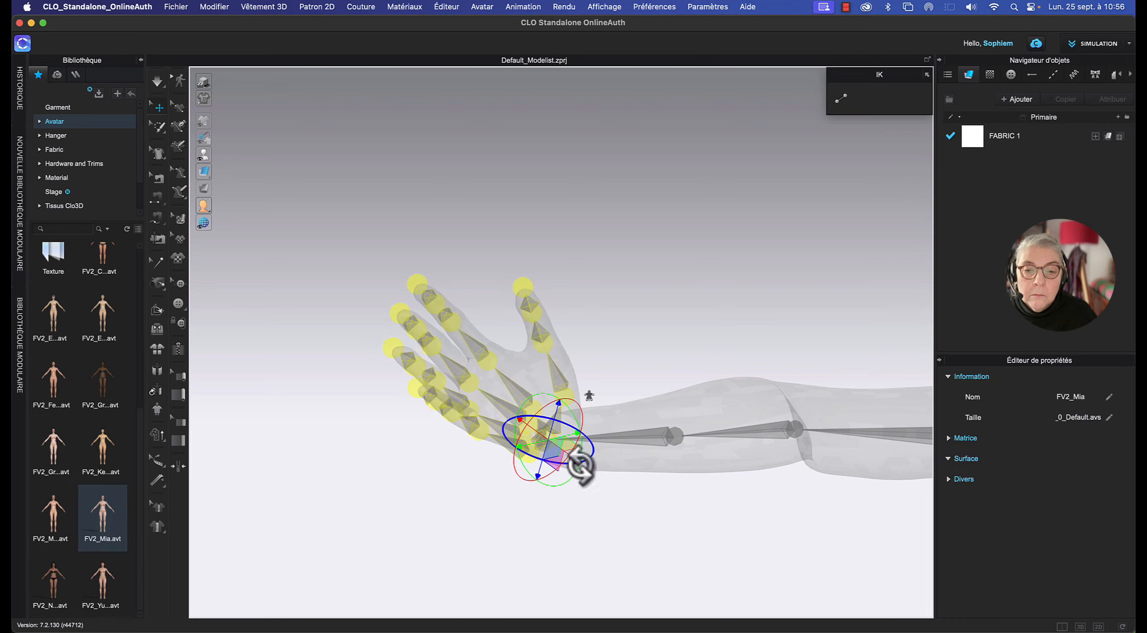
drag(583, 466, 570, 466)
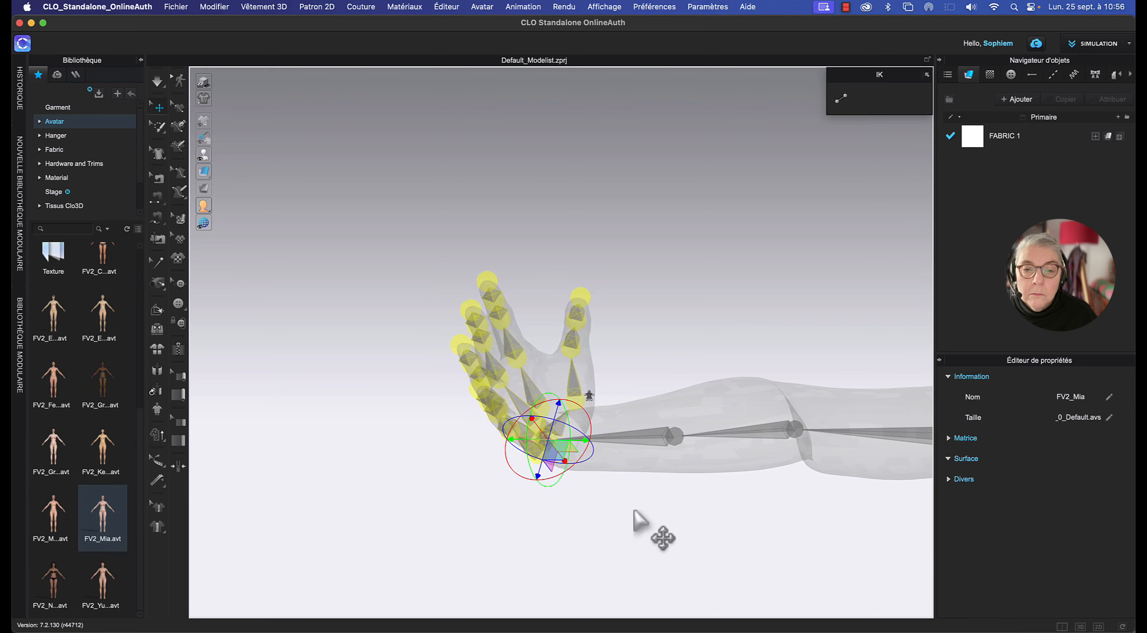
right_drag(635, 507, 504, 522)
Try rotating the right shoulder joint to raise the upper arm to horizontal, check it in normal view, and undo the rotation.
click(734, 277)
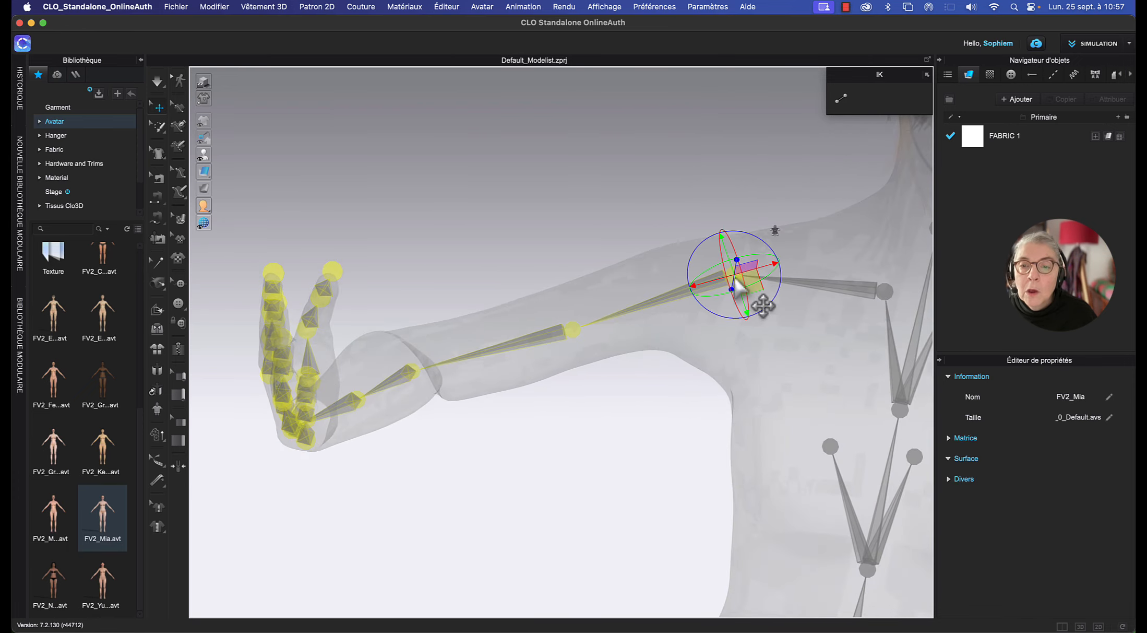
drag(750, 236, 763, 242)
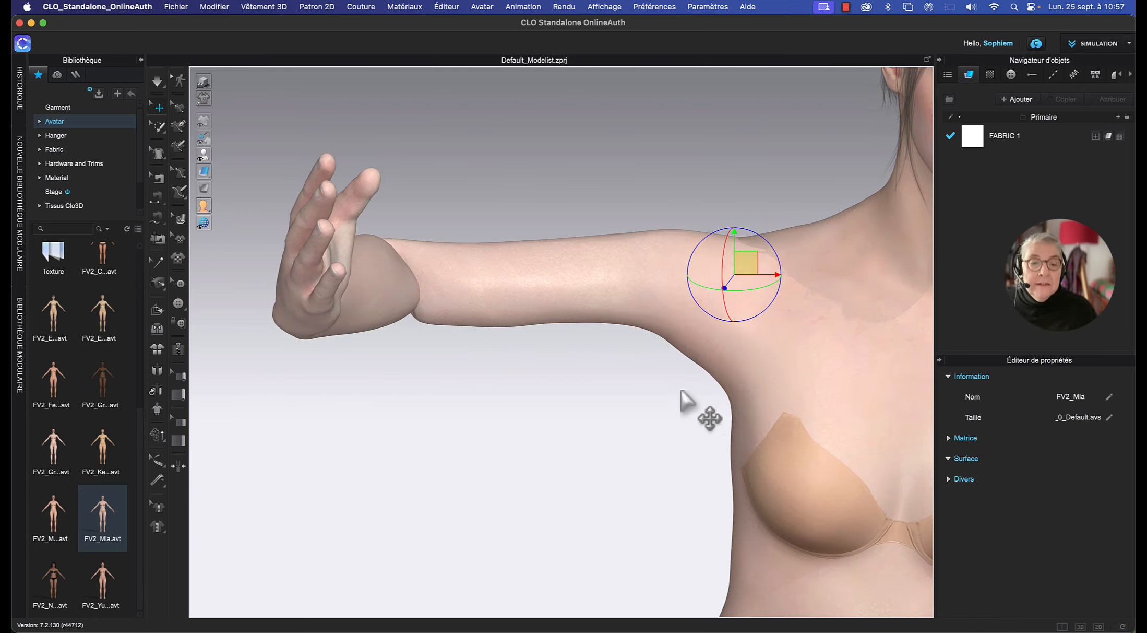
key(shift+x)
key(super+z)
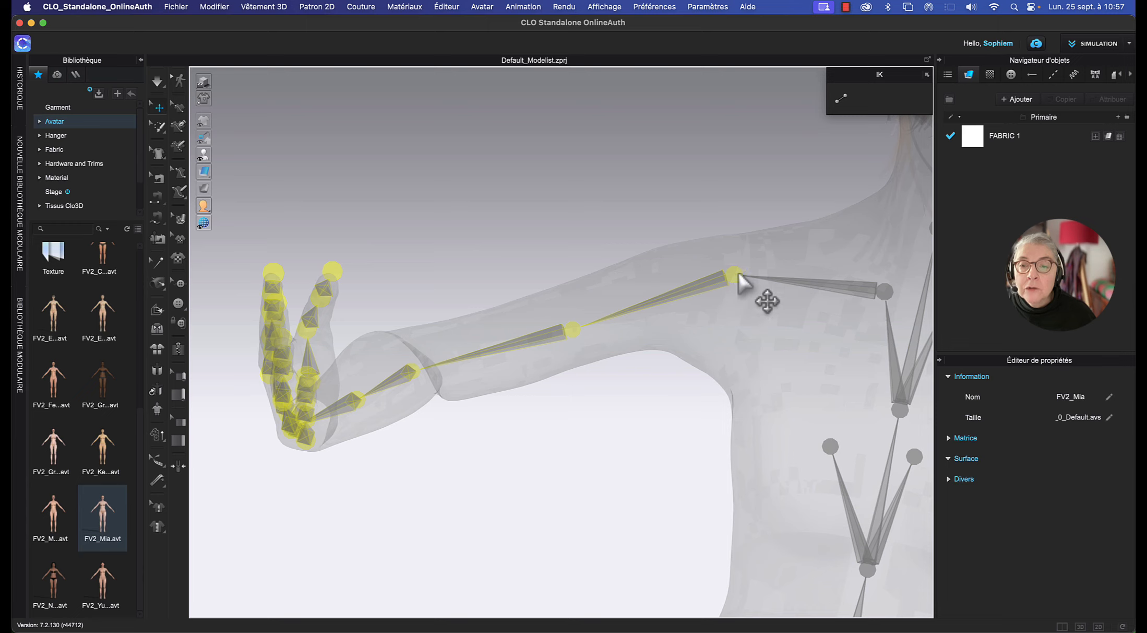
Rotate the right shoulder joint to raise the arm slightly, and turn the elbow joint so the hand lies level with the forearm.
click(737, 276)
drag(749, 235, 532, 416)
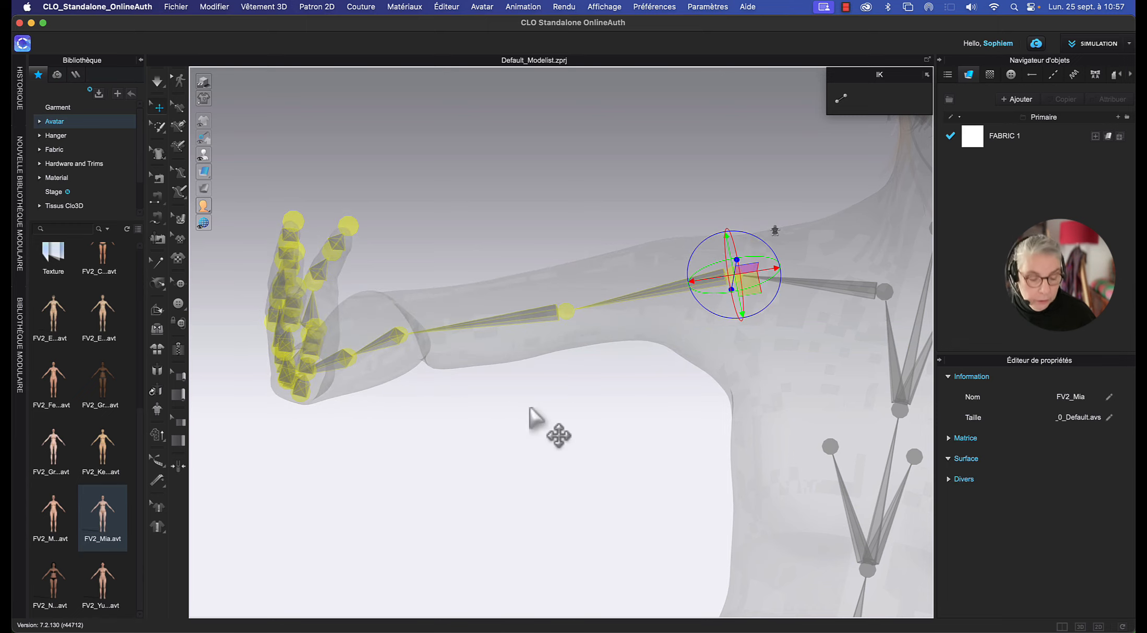
right_drag(477, 402, 473, 400)
click(412, 314)
drag(450, 301, 445, 337)
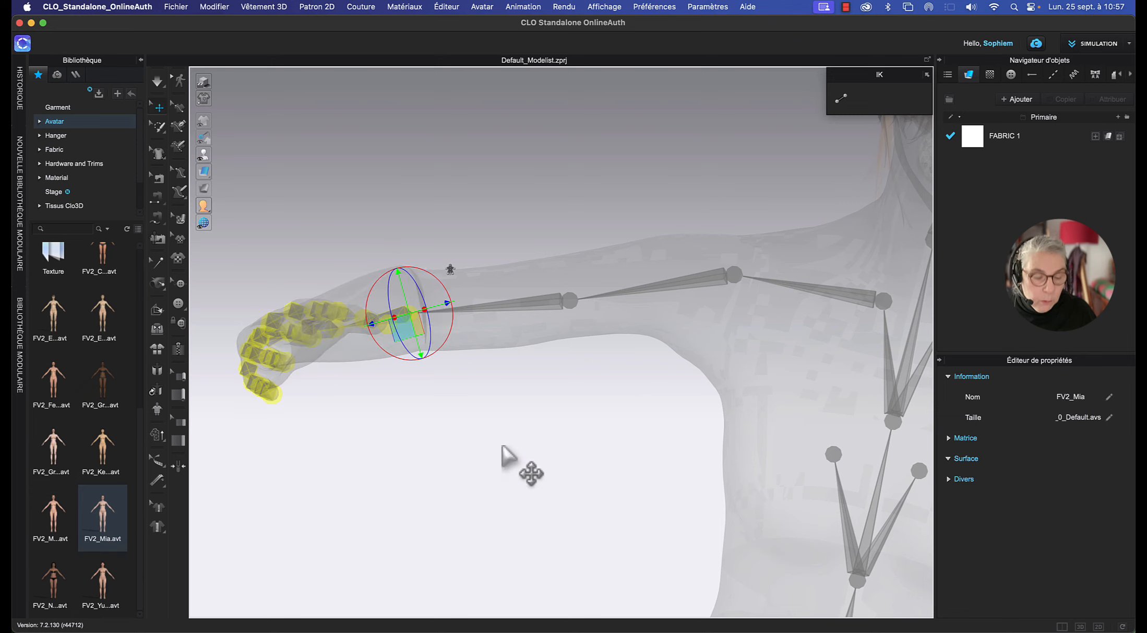
key(shift+x)
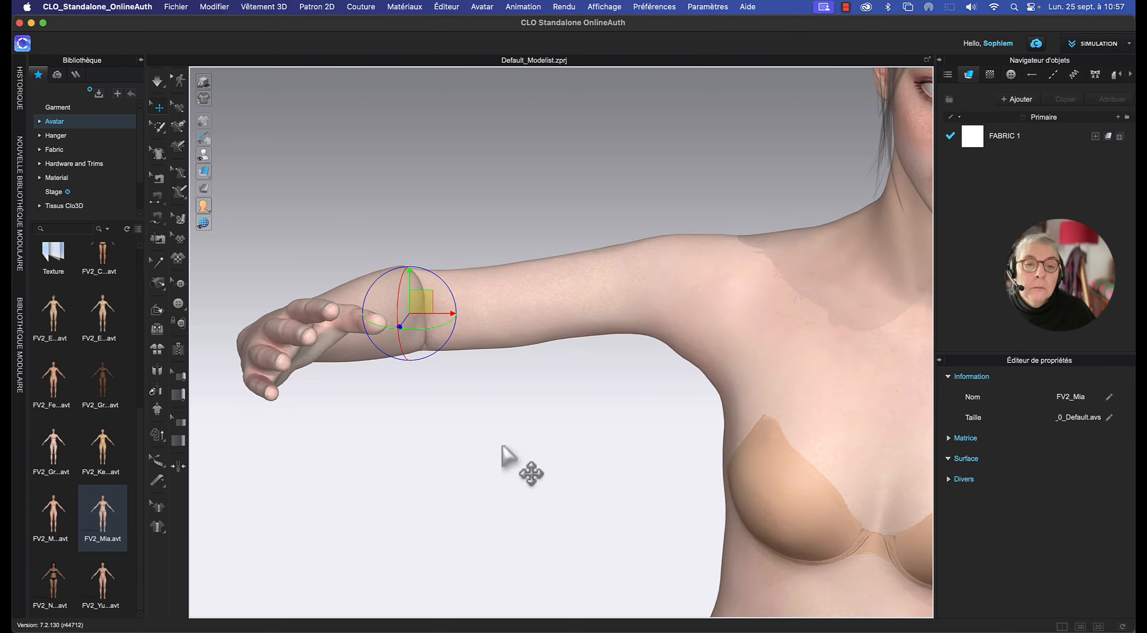
Examine the raised right arm from several angles in normal and X-ray view, and select the right wrist joint.
right_drag(474, 384, 374, 220)
middle_drag(374, 220, 542, 209)
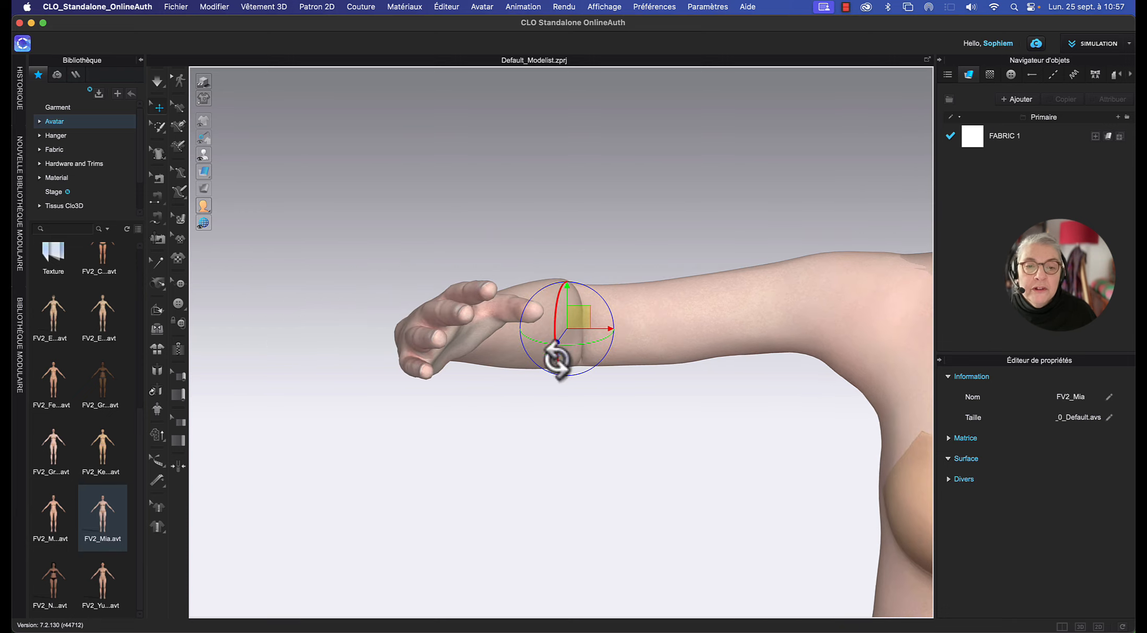
right_drag(496, 367, 586, 391)
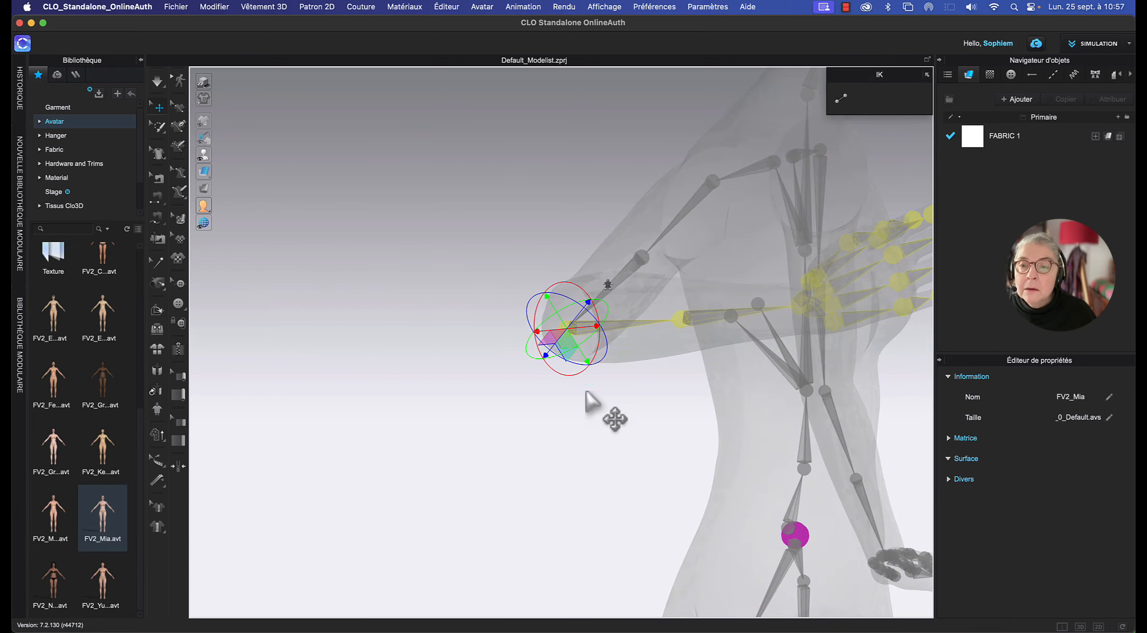
click(796, 314)
right_drag(656, 443, 594, 440)
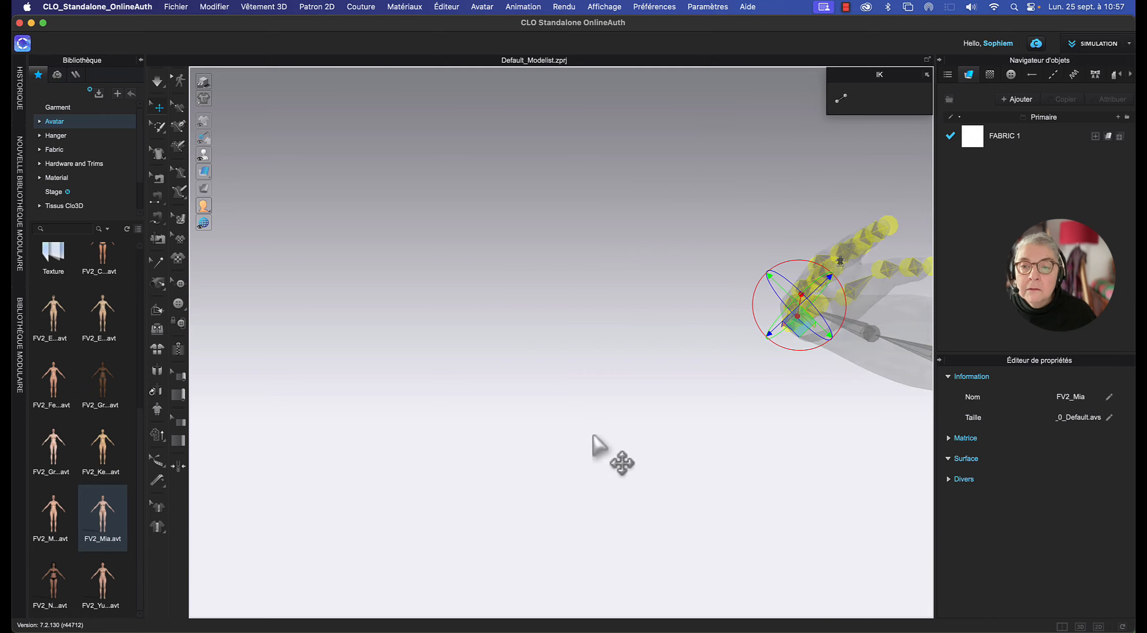
right_drag(750, 453, 553, 474)
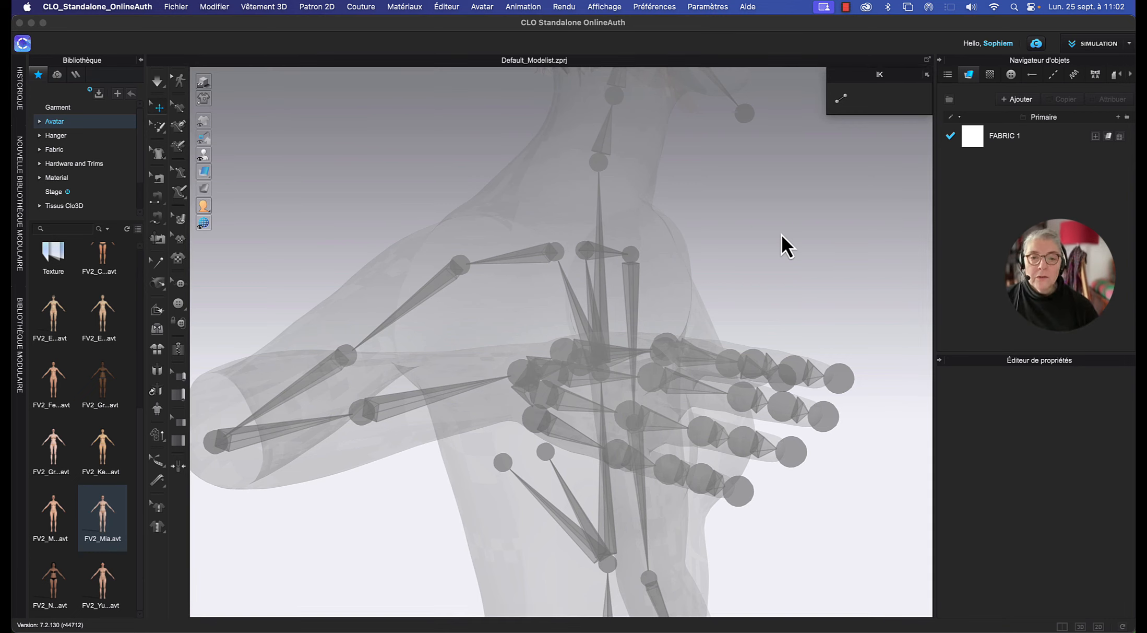
Adjust the right wrist joint so the hand stands upright above the forearm, and check the pose in normal view.
click(516, 376)
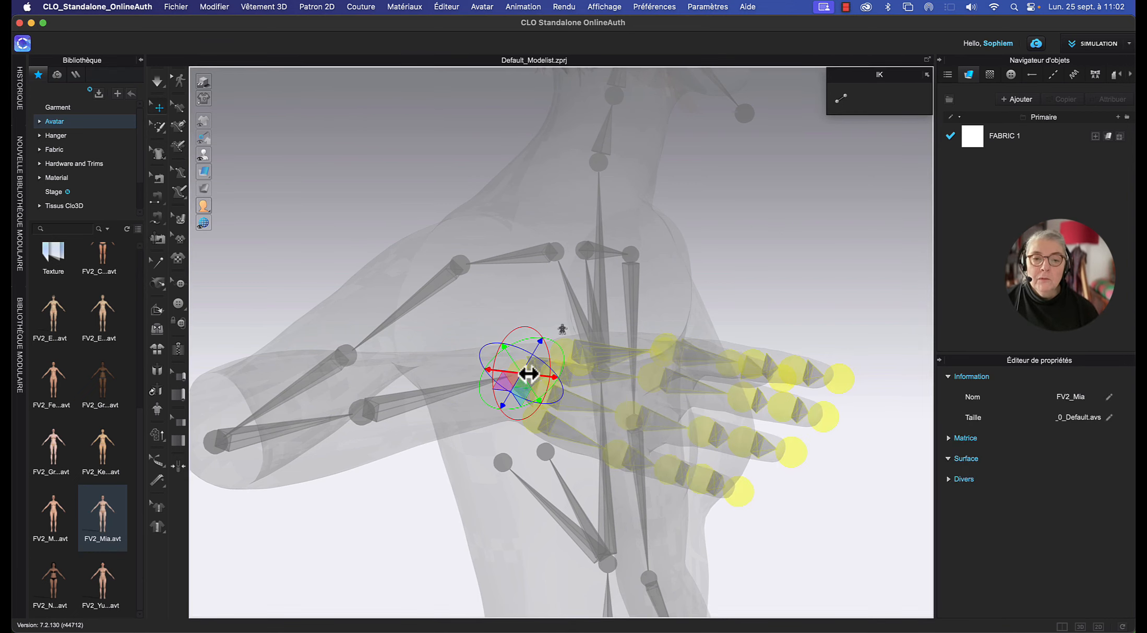
drag(541, 363, 496, 351)
right_drag(793, 301, 748, 302)
drag(522, 330, 551, 331)
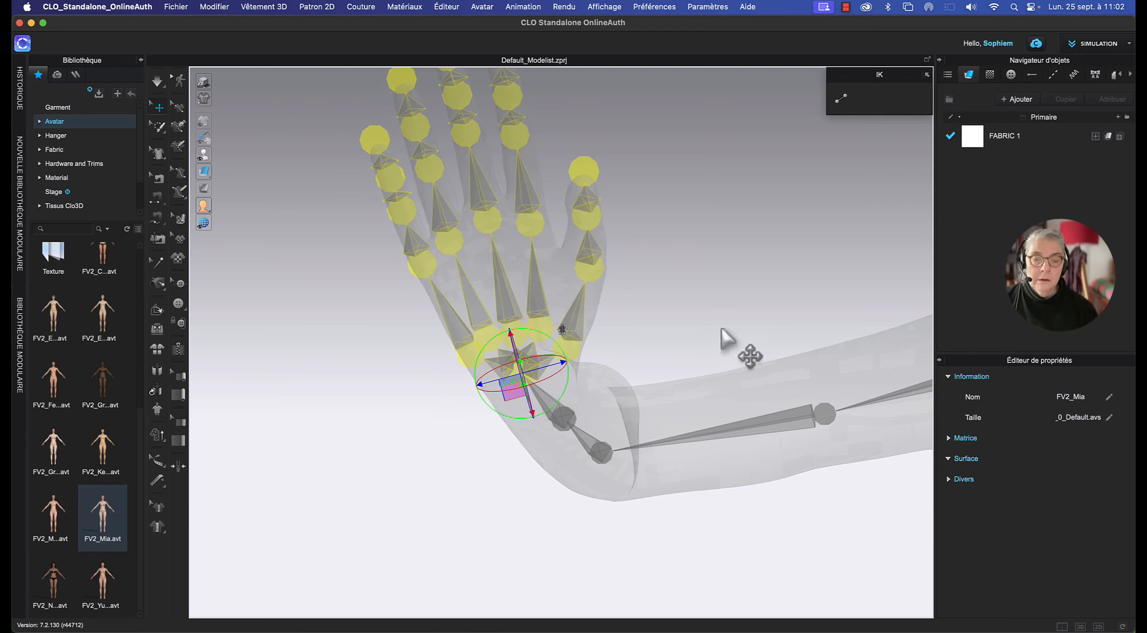
key(shift+x)
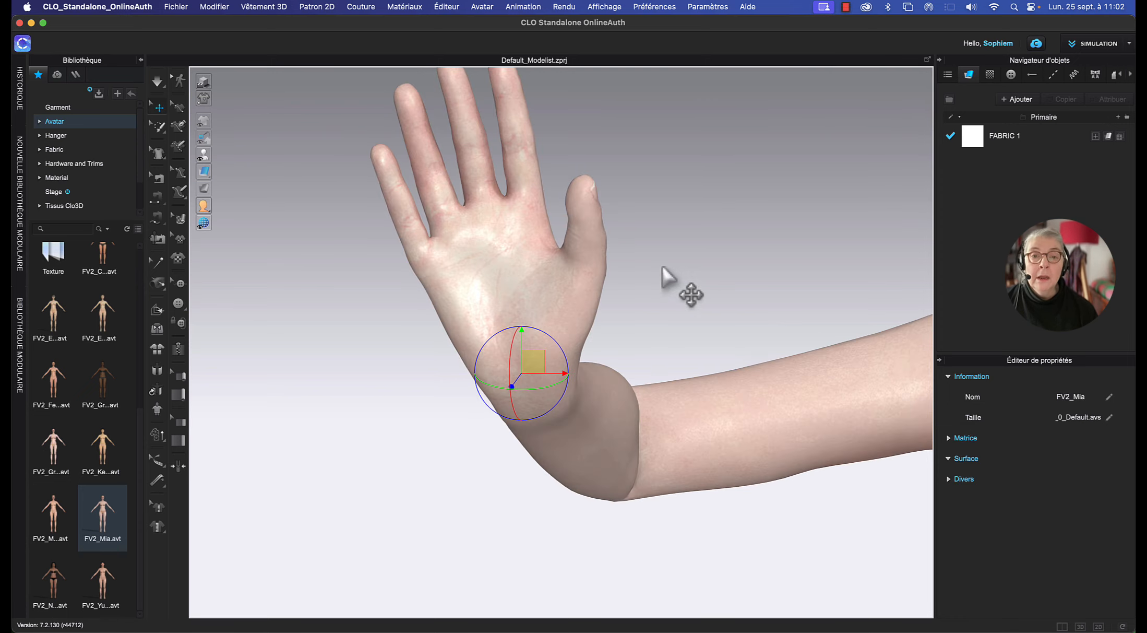
scroll(678, 276, down, 5)
middle_drag(704, 277, 524, 295)
scroll(503, 313, down, 4)
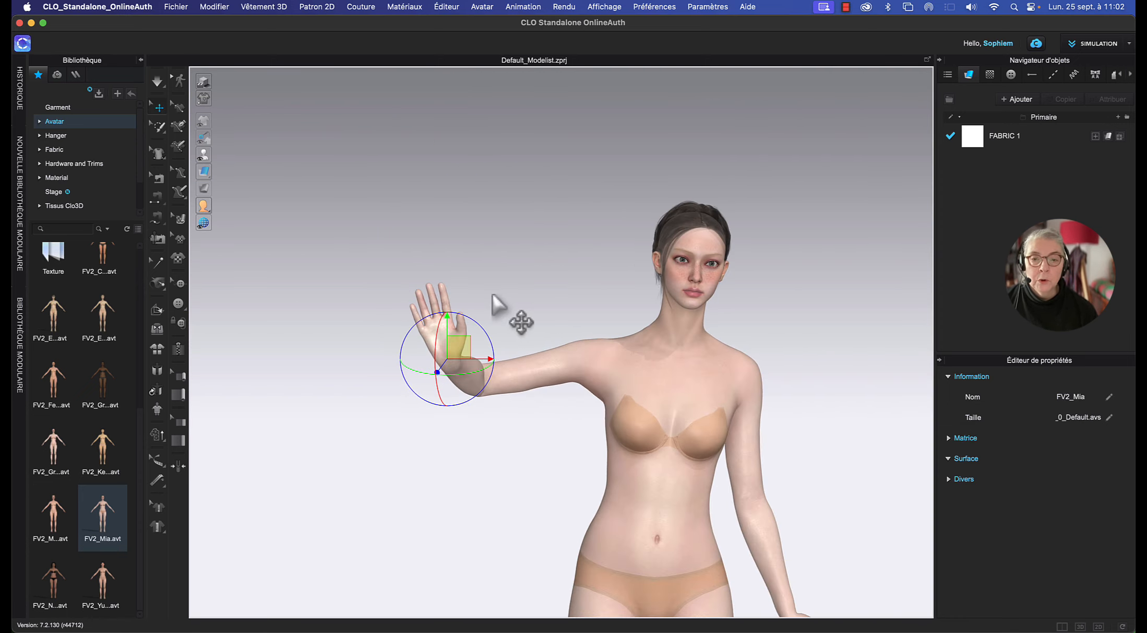
click(503, 313)
mouse_move(454, 355)
right_down()
mouse_move(574, 364)
mouse_move(460, 368)
right_up()
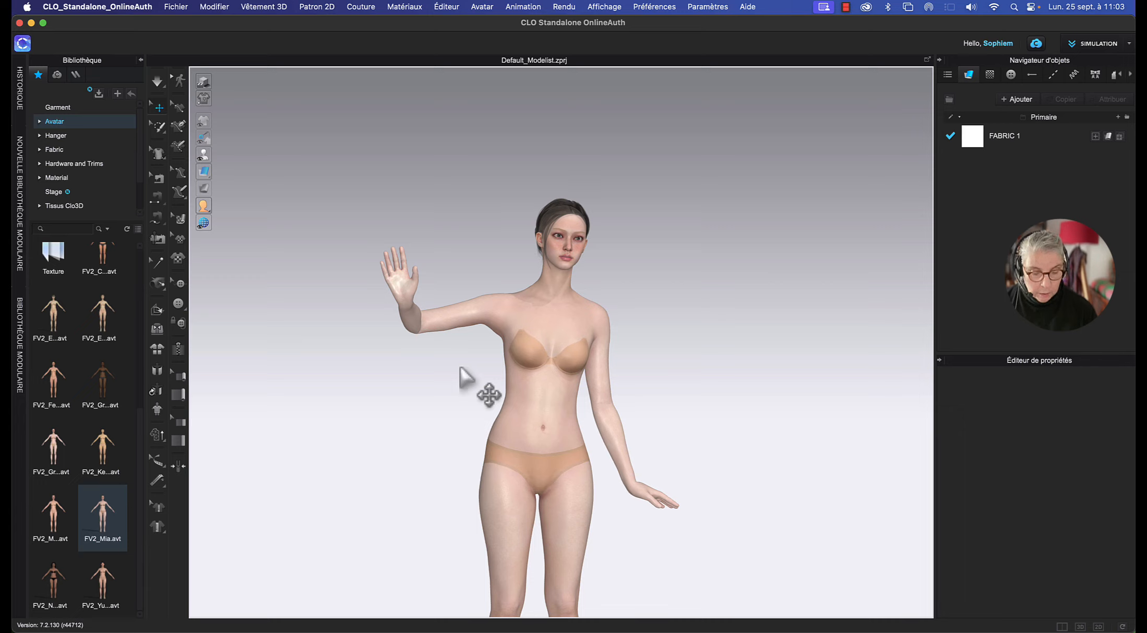
Rotate the right shoulder joint in X-ray view to bring the upper arm to horizontal, and check the arm from the side in normal view.
key(shift+x)
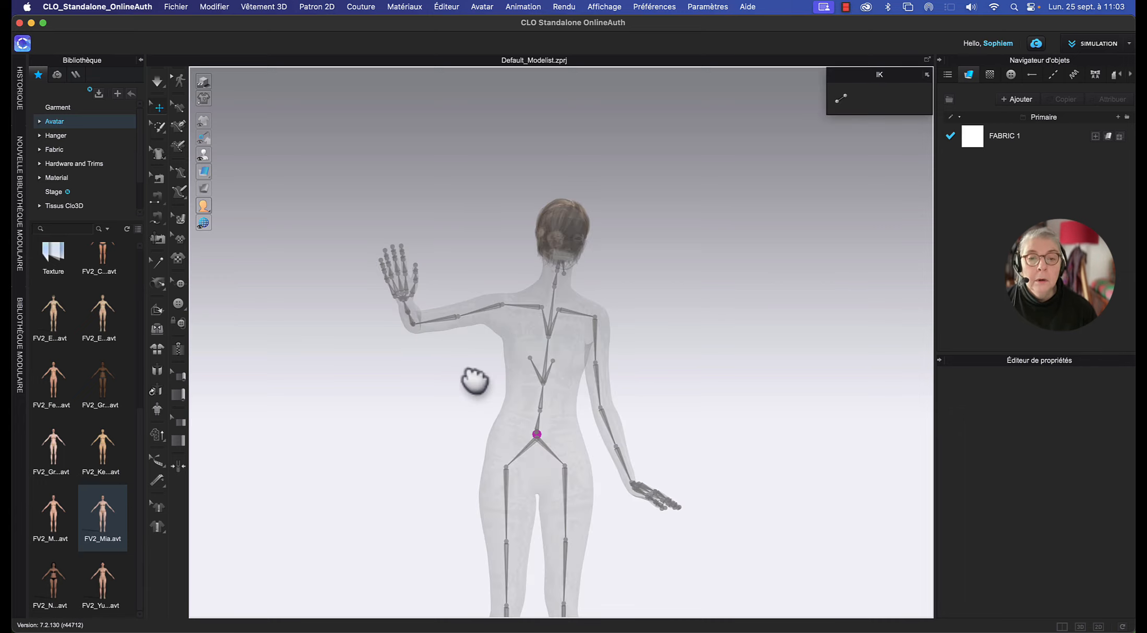
click(504, 308)
scroll(481, 371, up, 3)
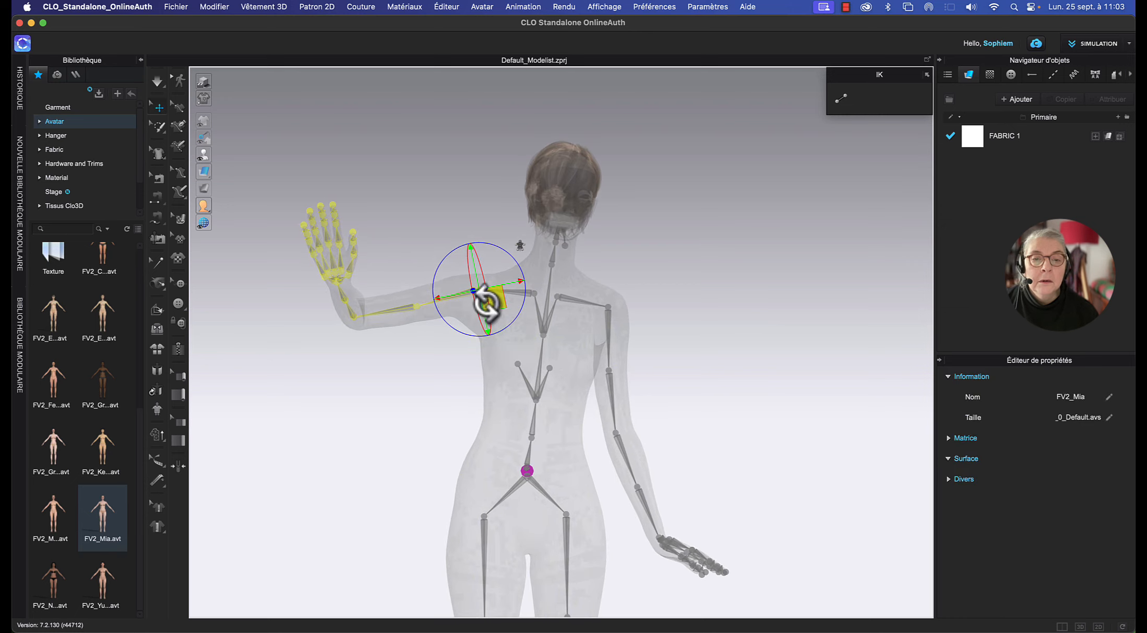
drag(488, 247, 492, 247)
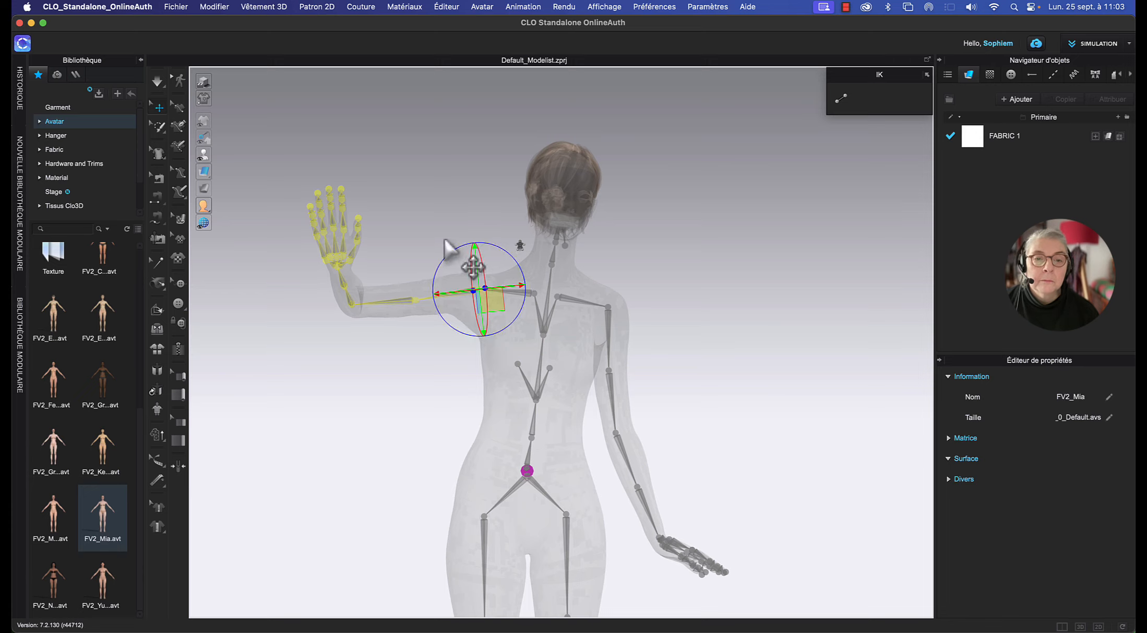
right_drag(449, 249, 536, 273)
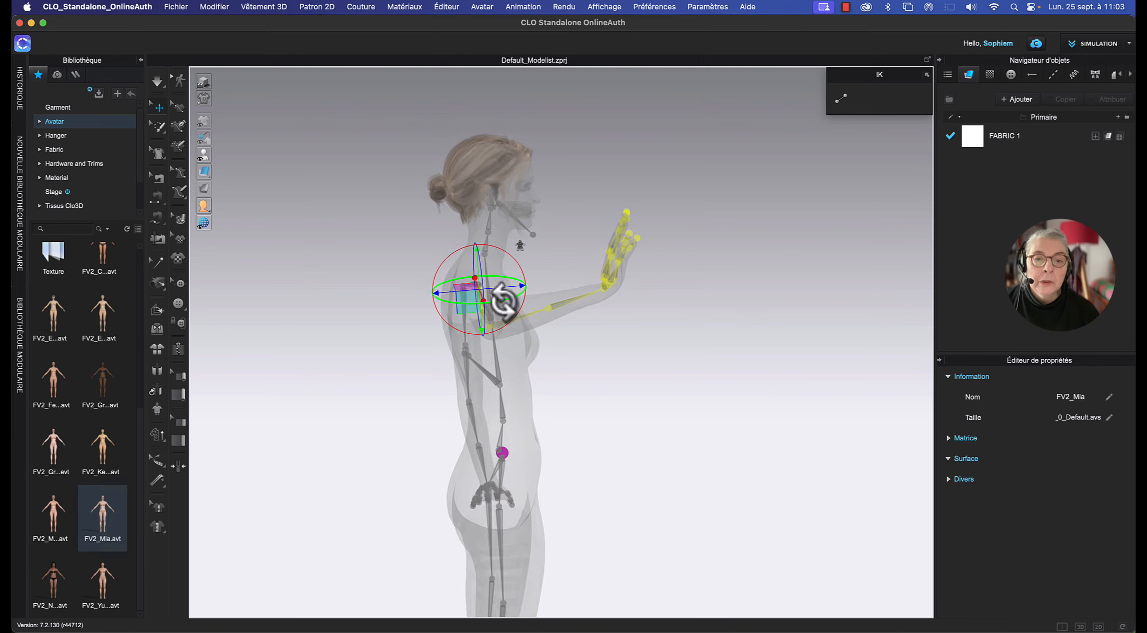
drag(504, 299, 500, 303)
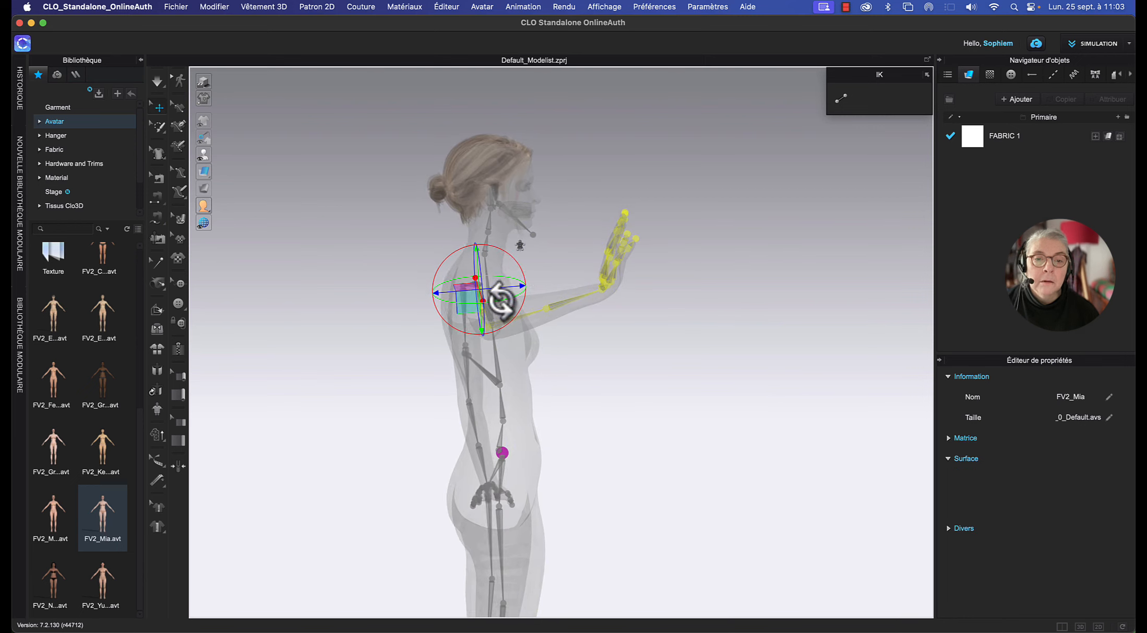
right_drag(500, 301, 614, 333)
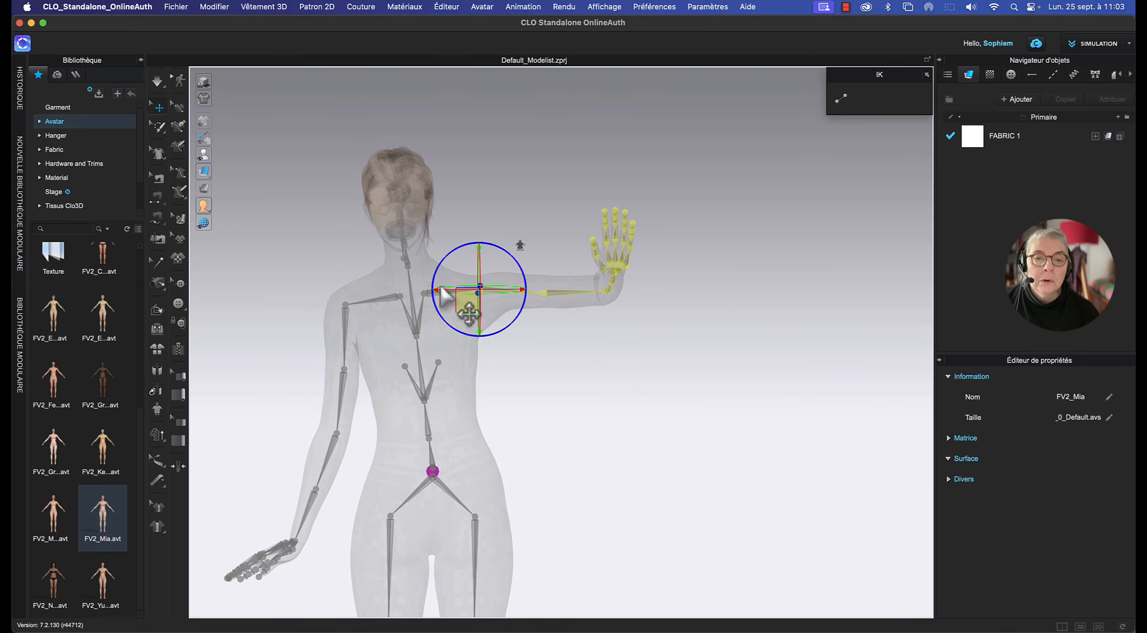
drag(471, 305, 470, 309)
key(shift+x)
right_drag(334, 230, 525, 233)
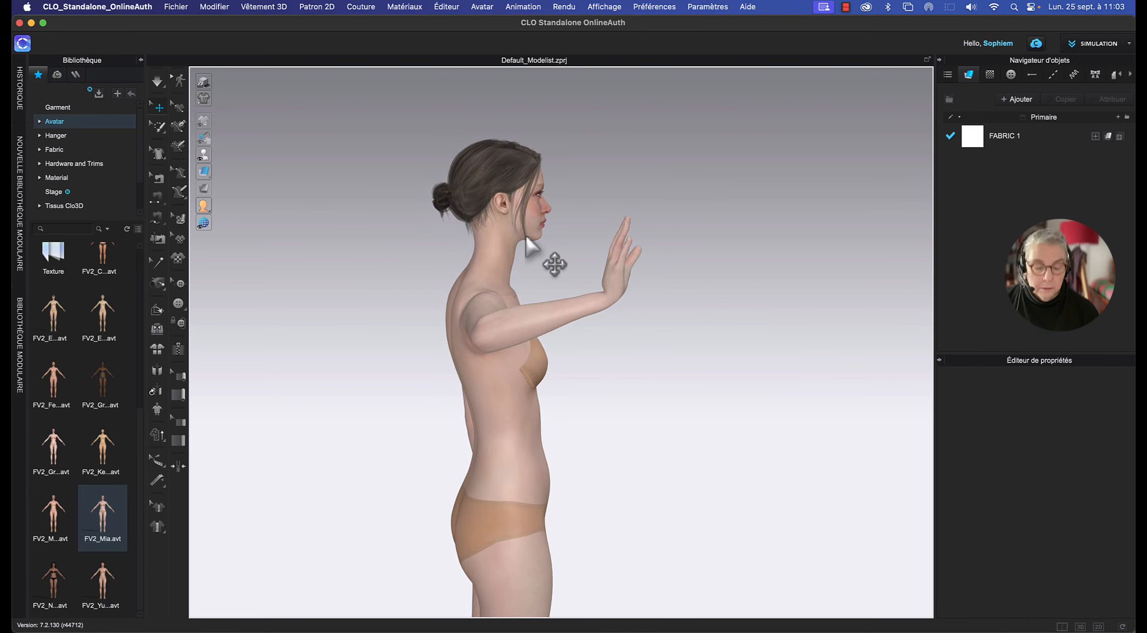
Shift the right shoulder joint forward along its front-to-back axis while viewing the avatar in X-ray from the side.
key(shift+x)
right_drag(515, 284, 477, 285)
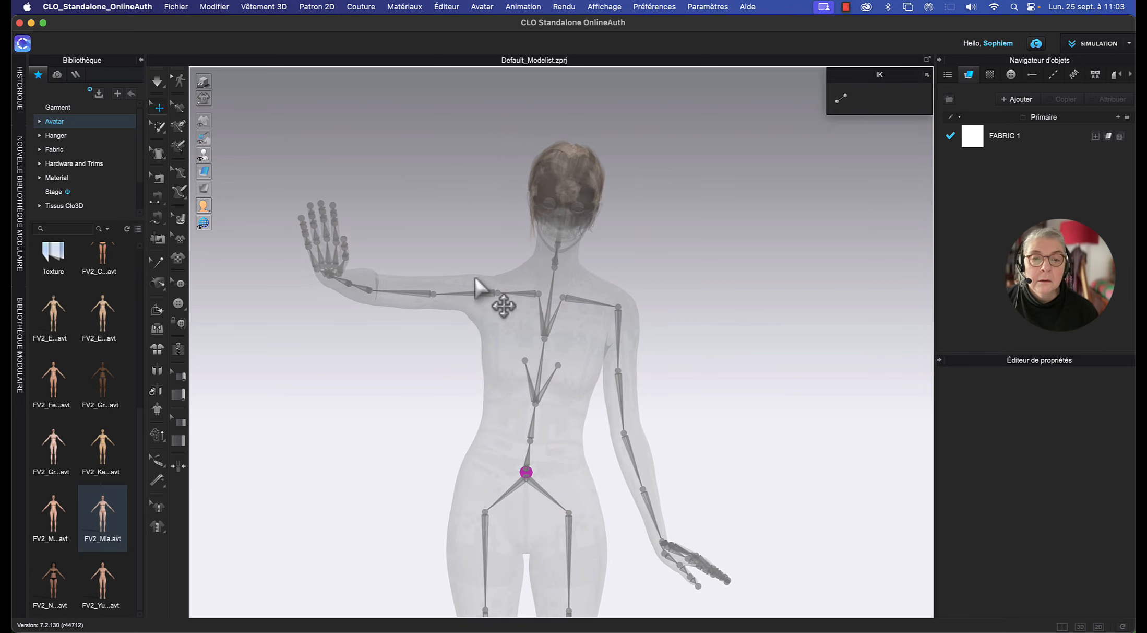
click(496, 296)
right_drag(466, 353, 531, 360)
drag(516, 289, 531, 280)
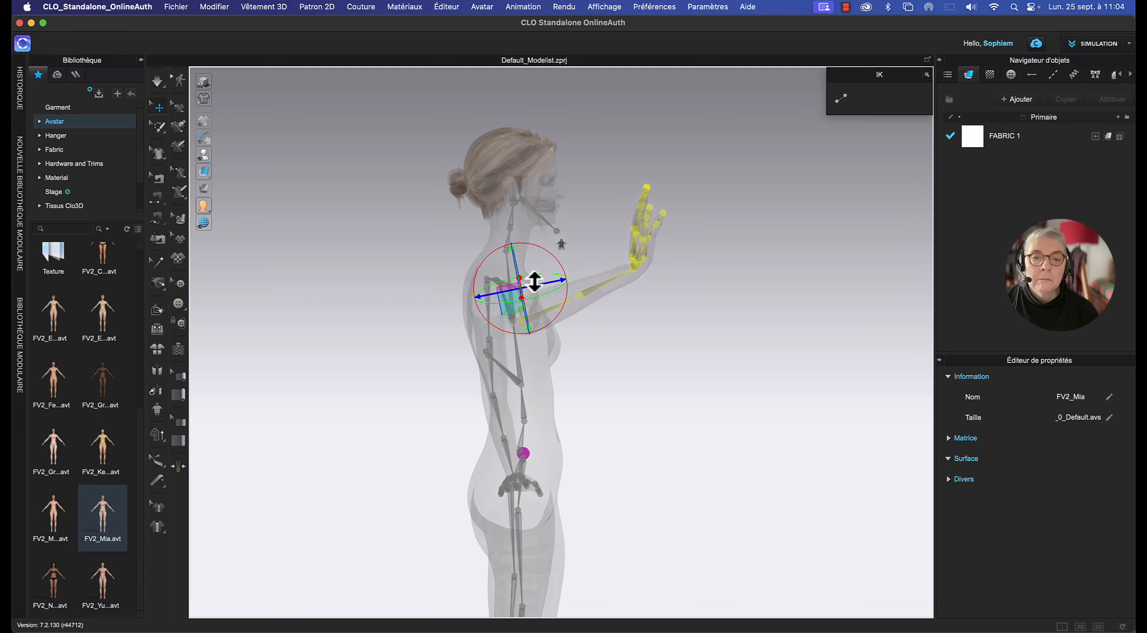
Rotate the right wrist joint slightly backward to straighten the hand vertically, and check it in normal view.
click(634, 272)
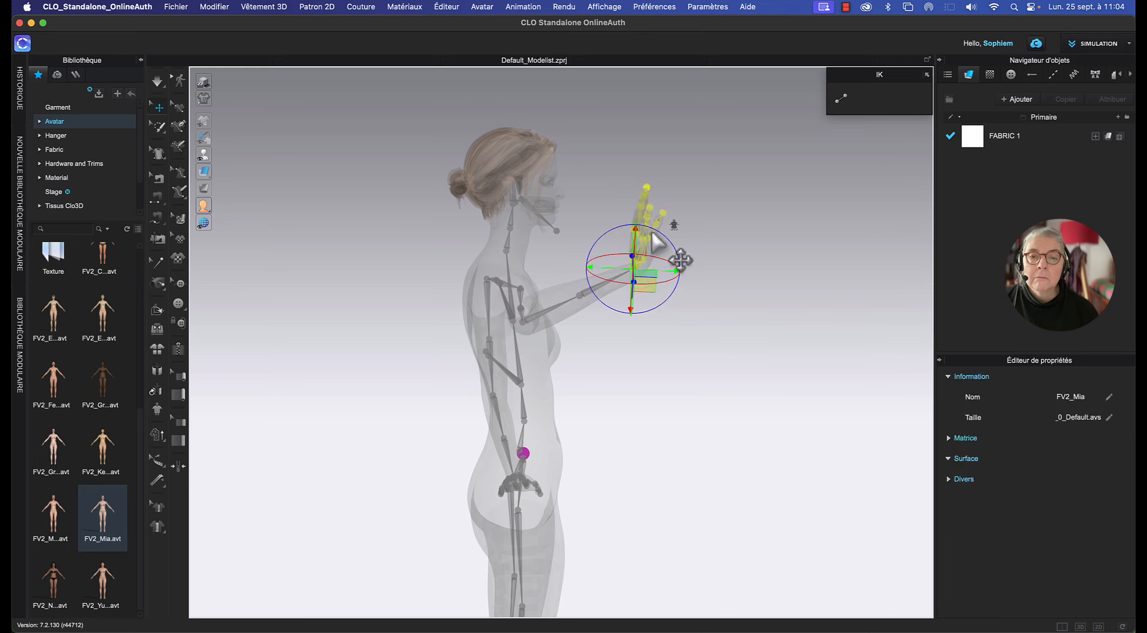
drag(653, 225, 647, 233)
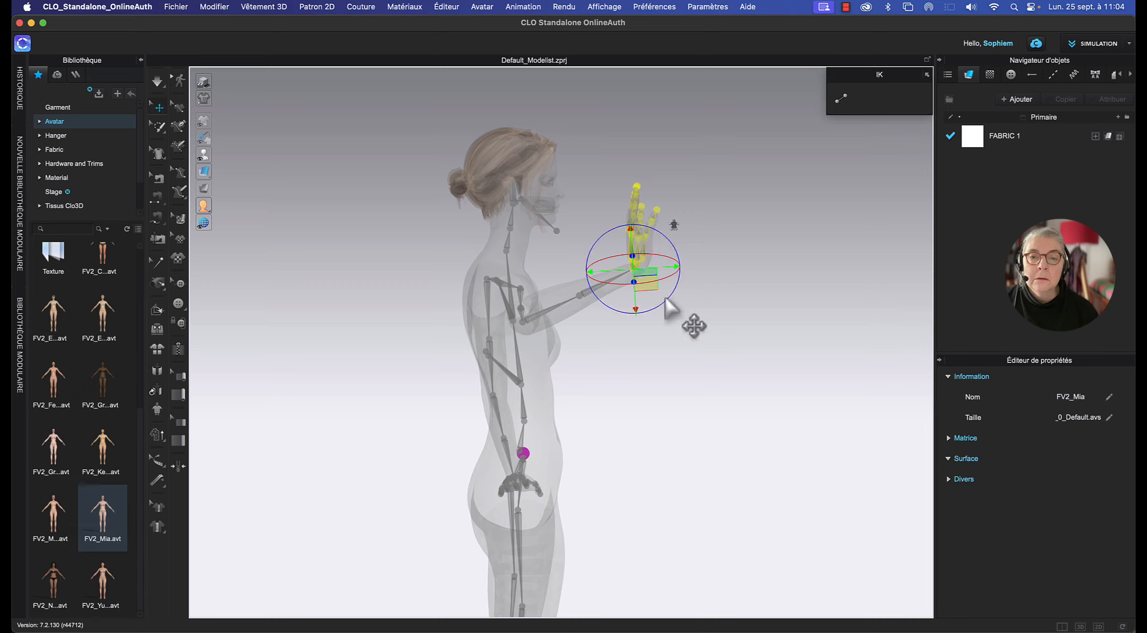
click(622, 392)
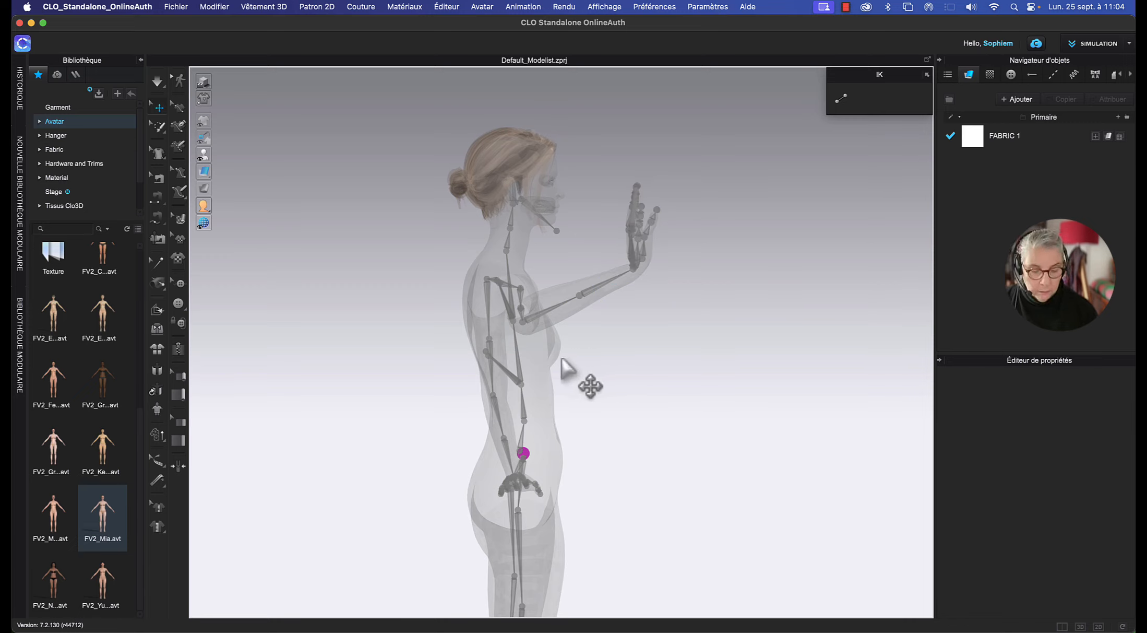
key(shift+x)
mouse_move(629, 343)
right_down()
mouse_move(576, 439)
mouse_move(570, 347)
mouse_move(627, 351)
right_up()
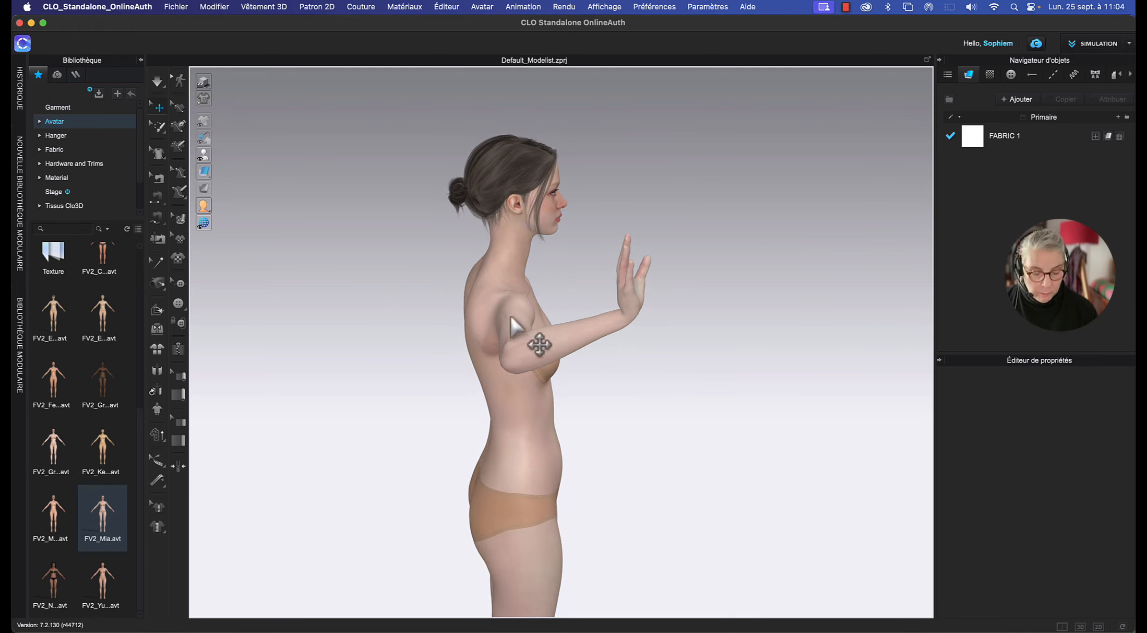
Move the right shoulder joint backward in small amounts from the side, comparing X-ray and normal view until it aligns with the torso.
key(shift+x)
click(546, 336)
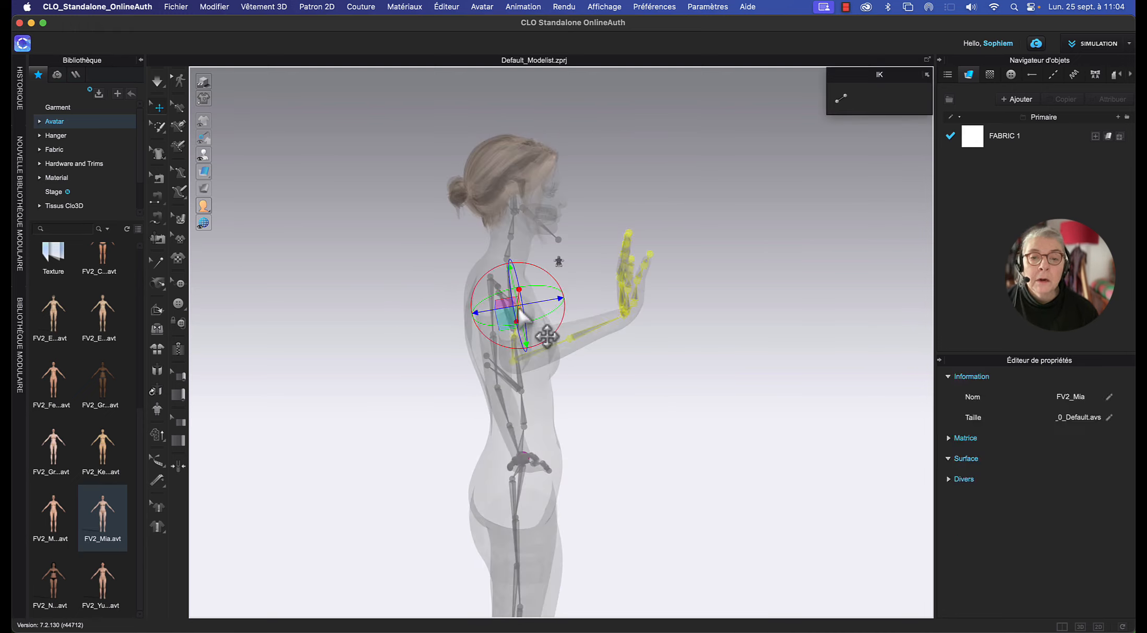
right_drag(546, 324, 570, 326)
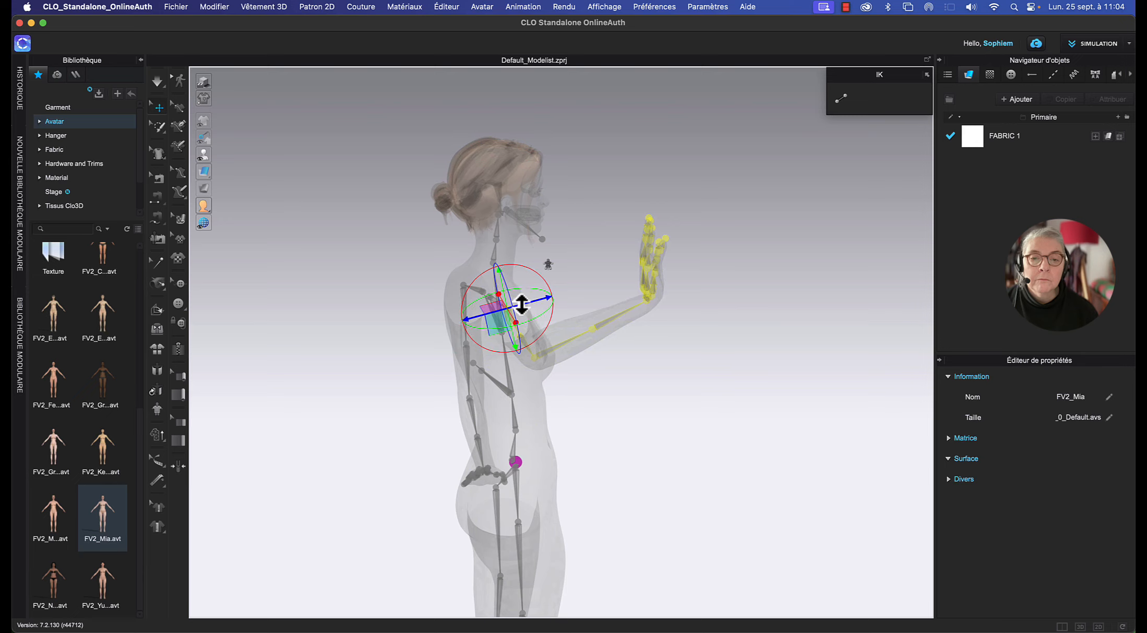
key(shift+x)
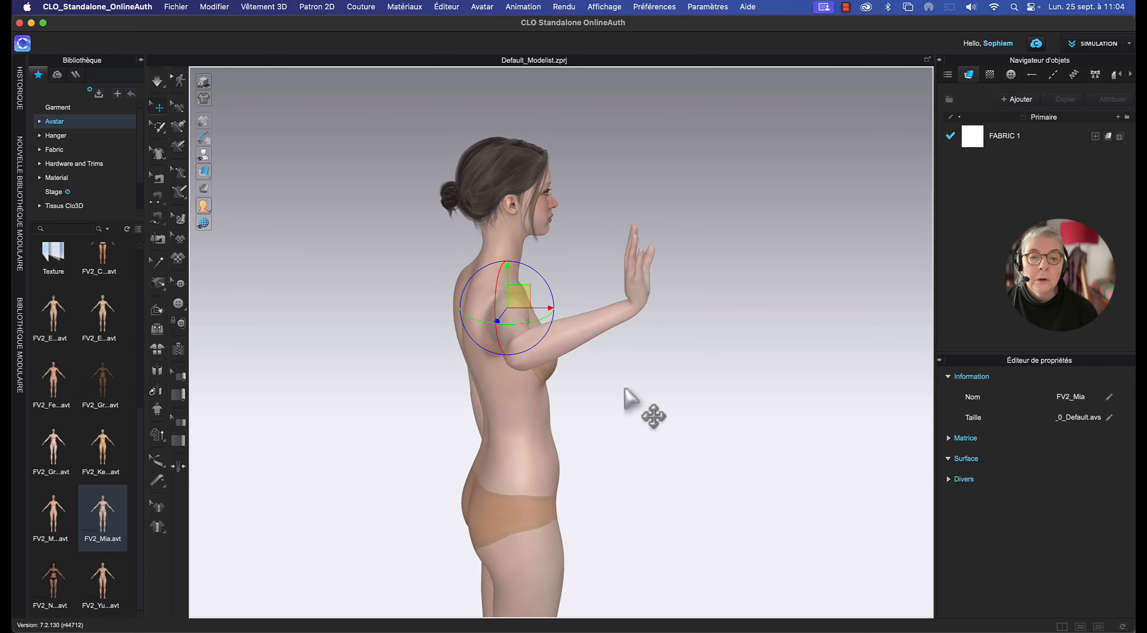
key(shift+x)
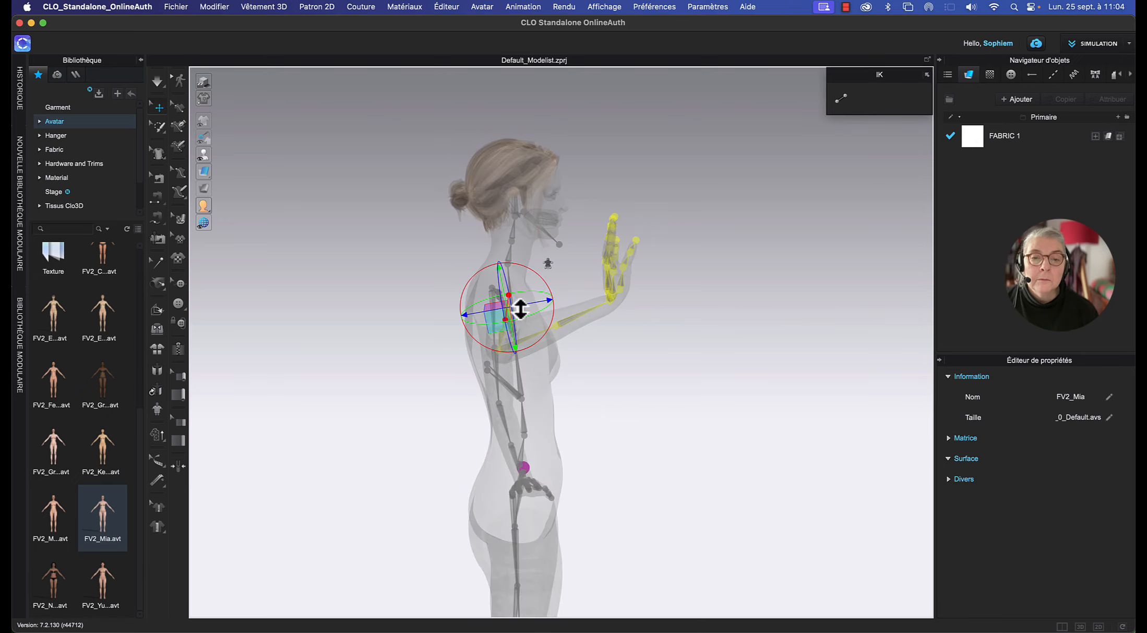
key(shift+x)
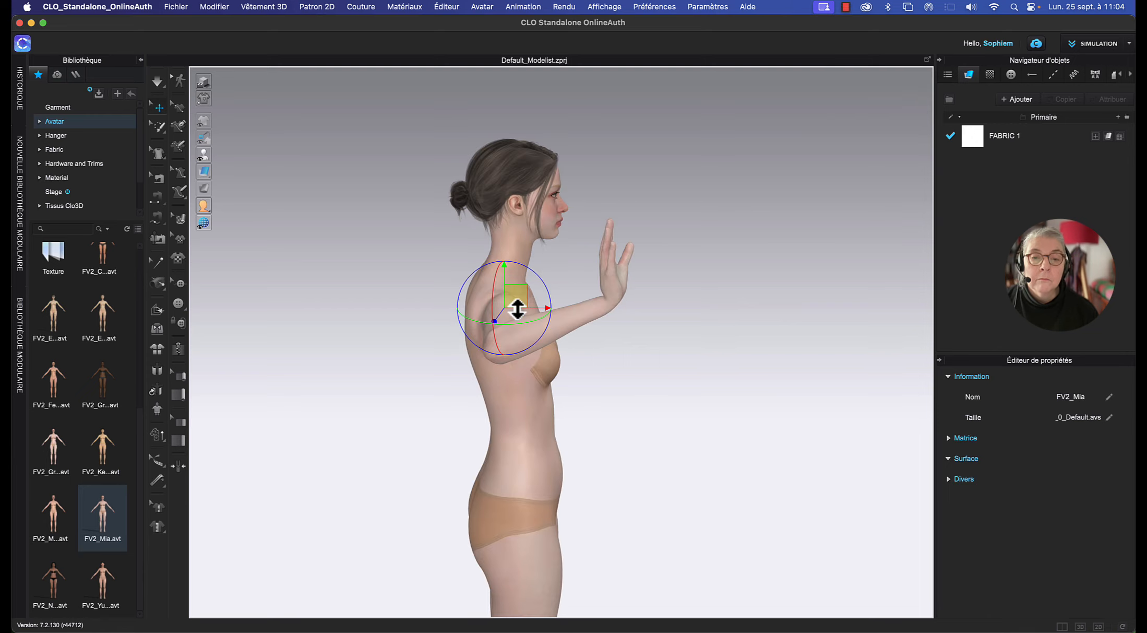
key(shift+x)
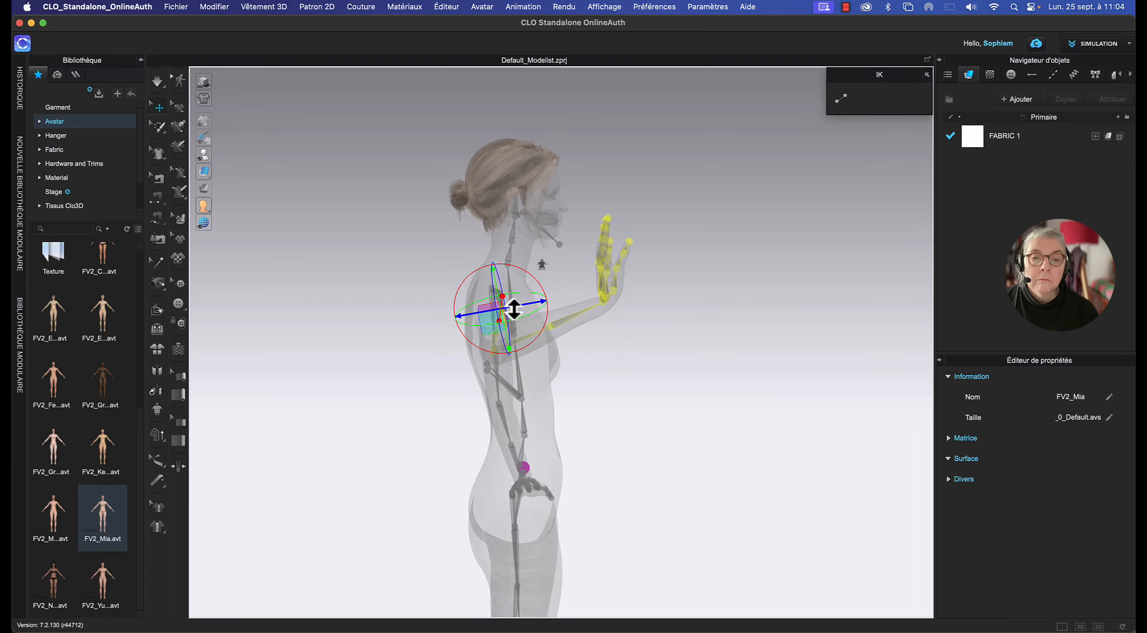
key(shift+x)
key(shift+x)
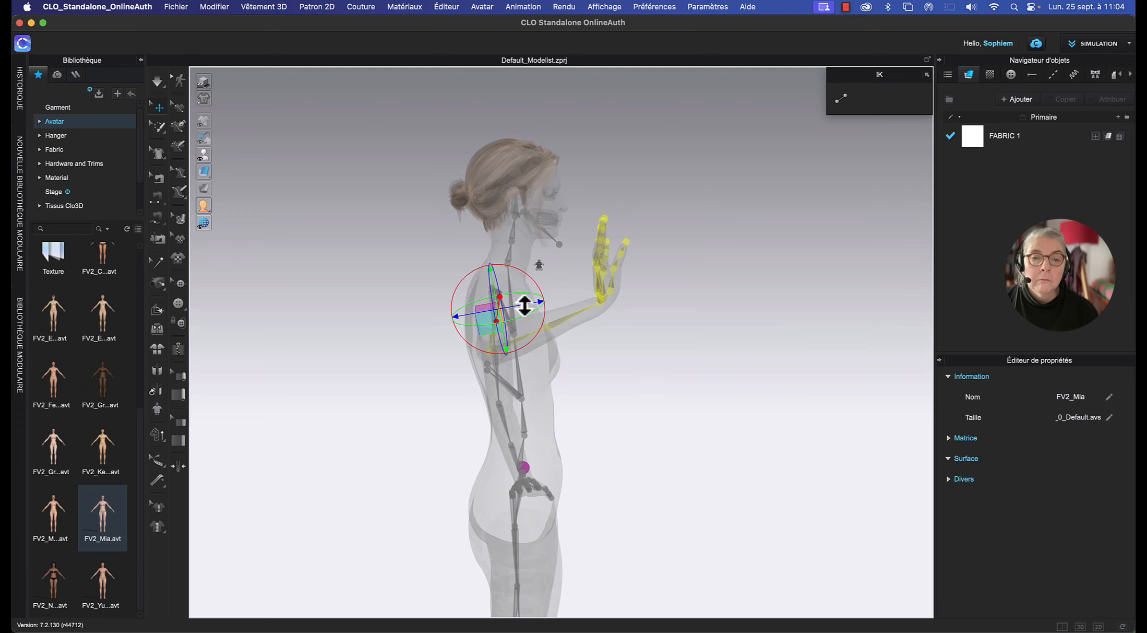
key(shift+x)
key(shift+x)
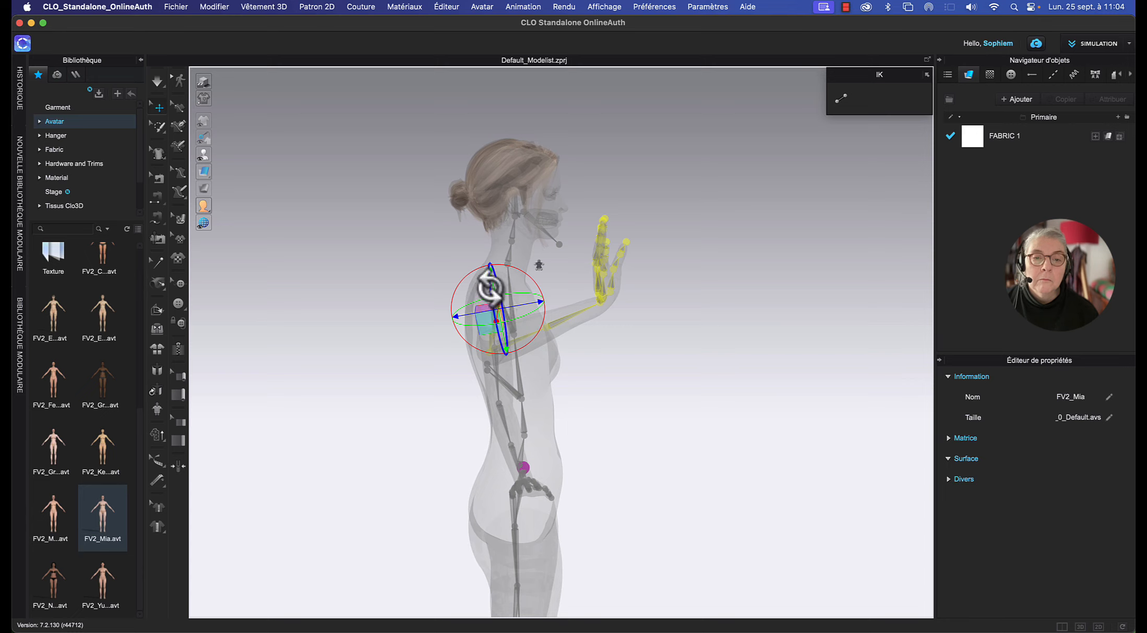
Fine-tune the right shoulder joint's rotation so the upper arm stays level, and check the pose from the front in normal view.
drag(490, 291, 491, 289)
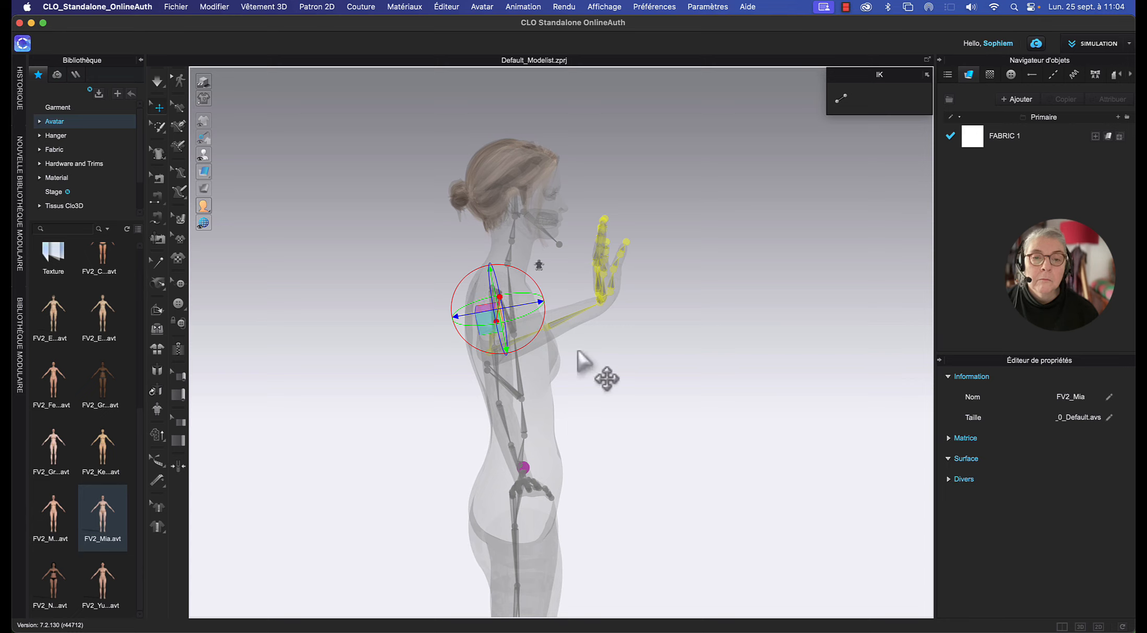
right_drag(581, 354, 576, 354)
drag(492, 295, 494, 286)
right_drag(520, 322, 528, 378)
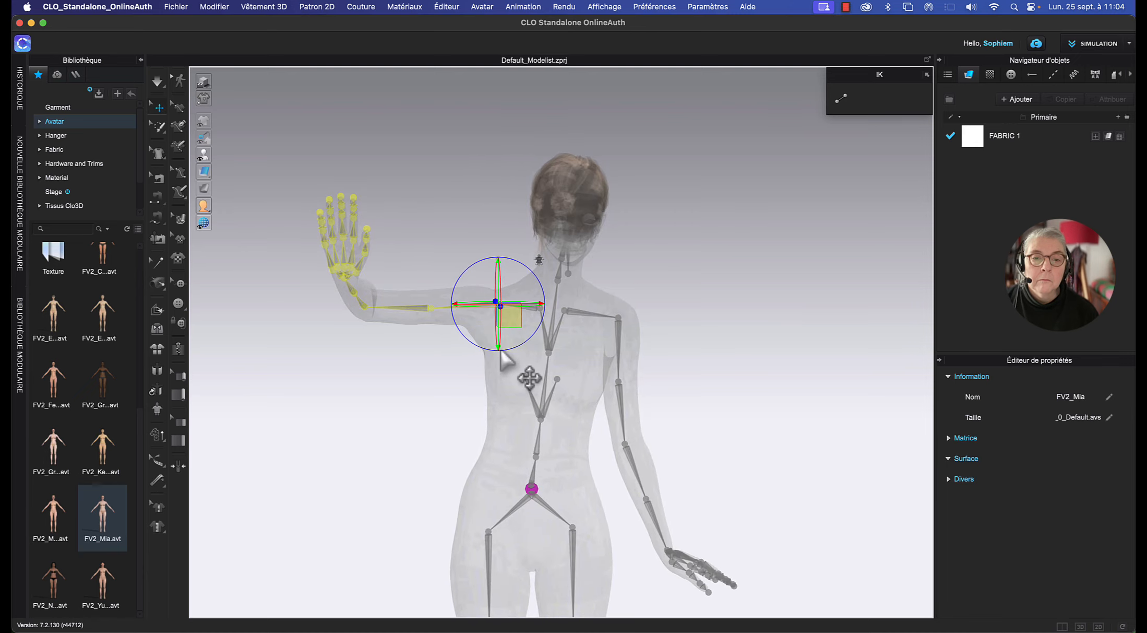
key(shift+x)
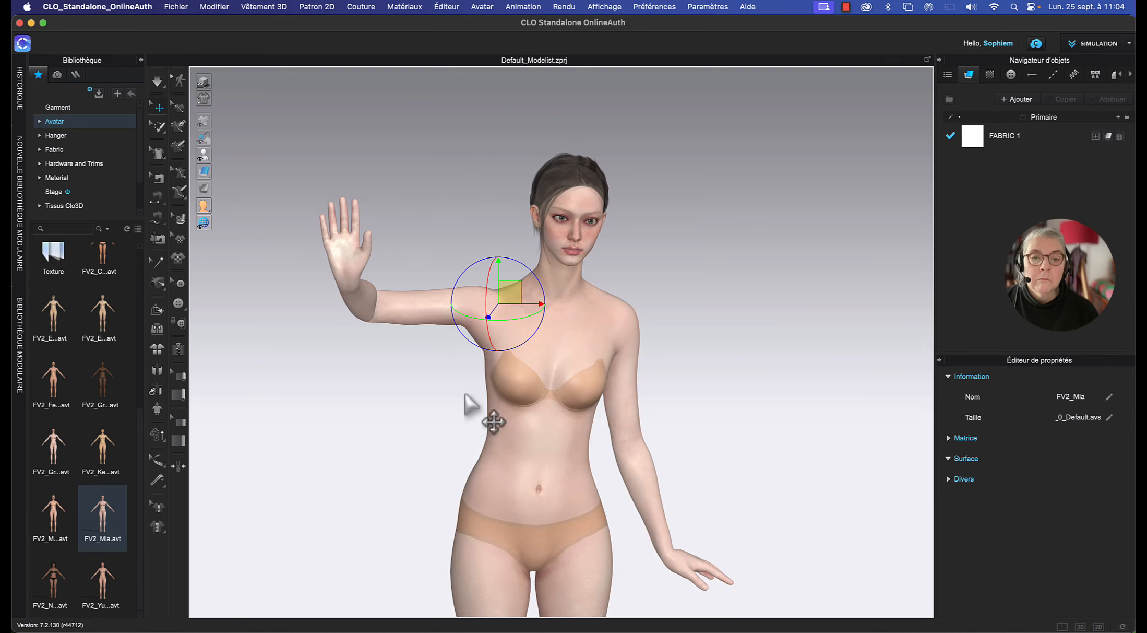
mouse_move(465, 394)
right_down()
mouse_move(584, 390)
mouse_move(444, 389)
mouse_move(462, 390)
right_up()
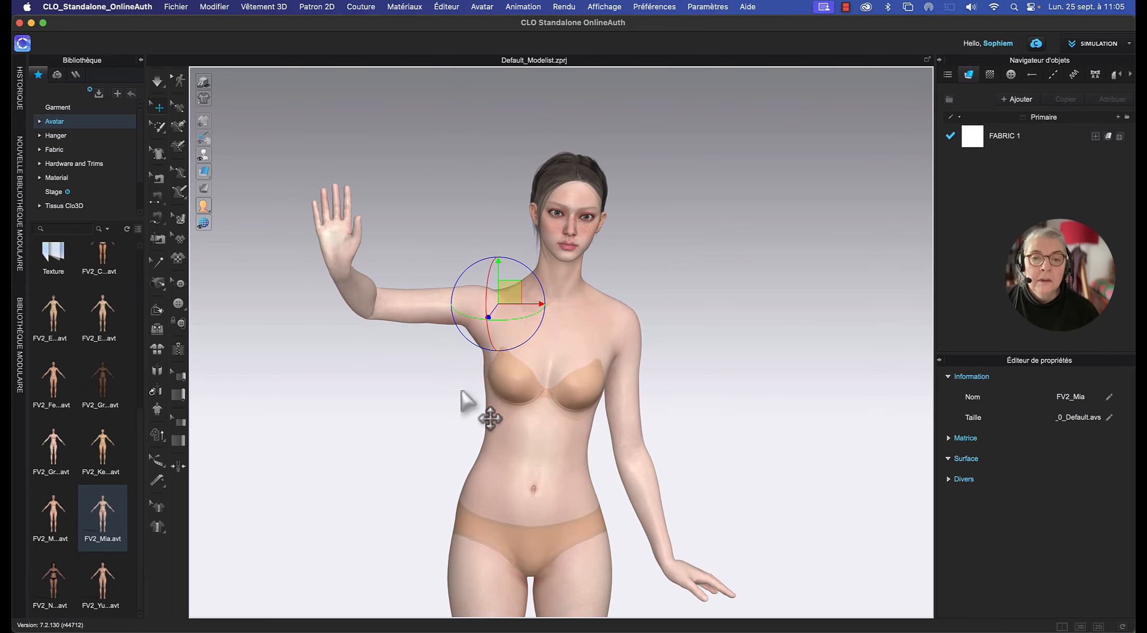
In X-ray view, rotate the right elbow joint so the raised forearm and hand stand more upright.
key(shift+x)
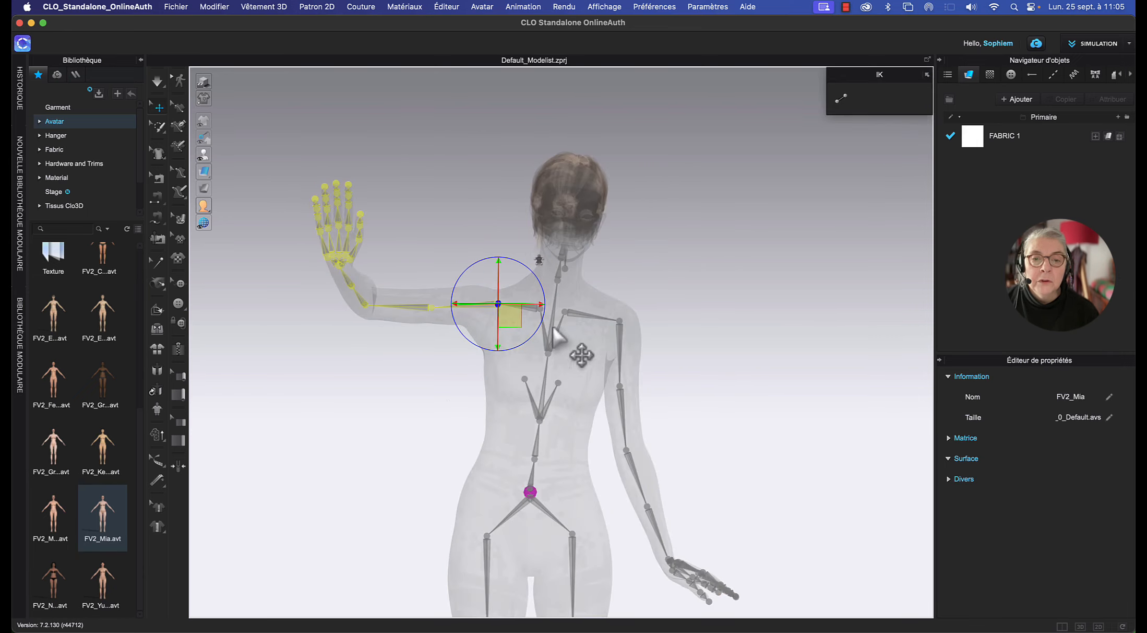
click(647, 274)
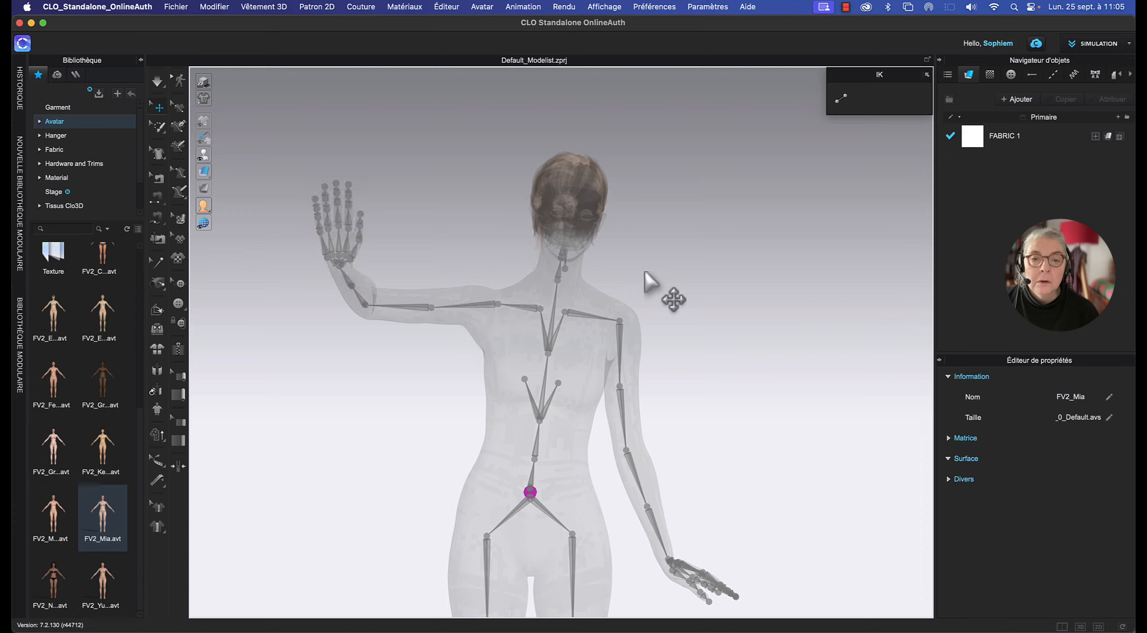
click(534, 311)
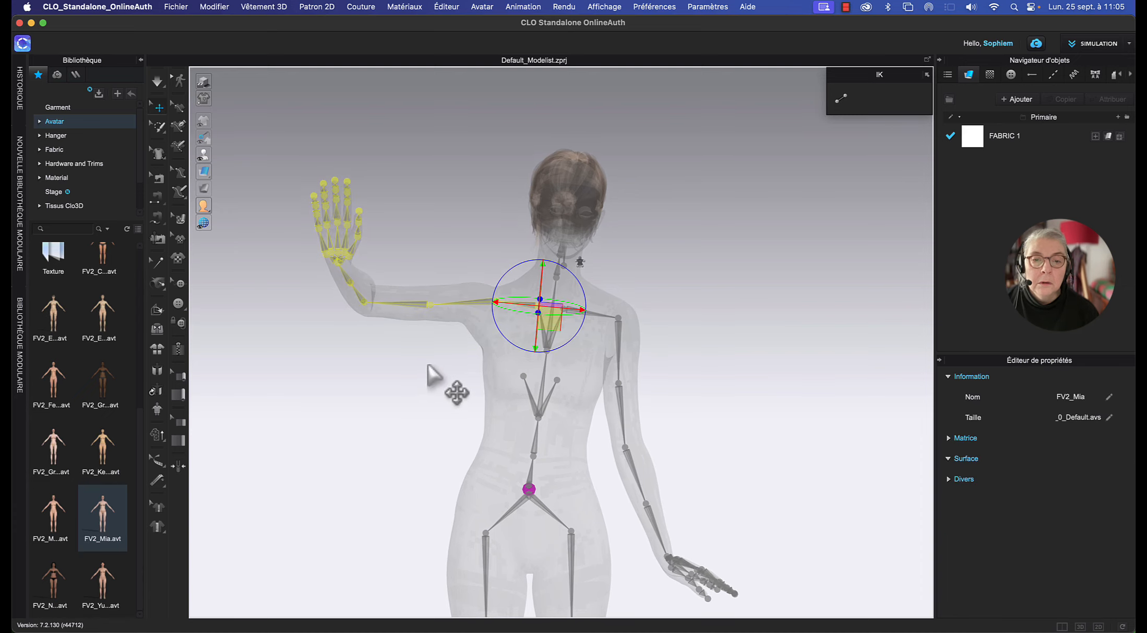
scroll(455, 354, up, 5)
click(446, 186)
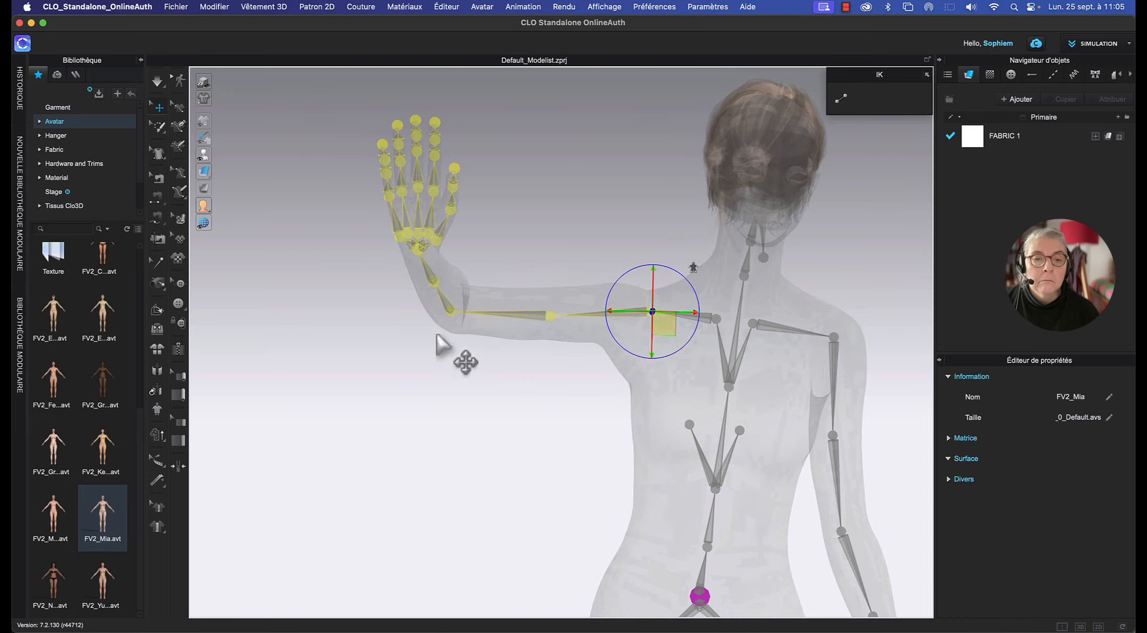
click(452, 322)
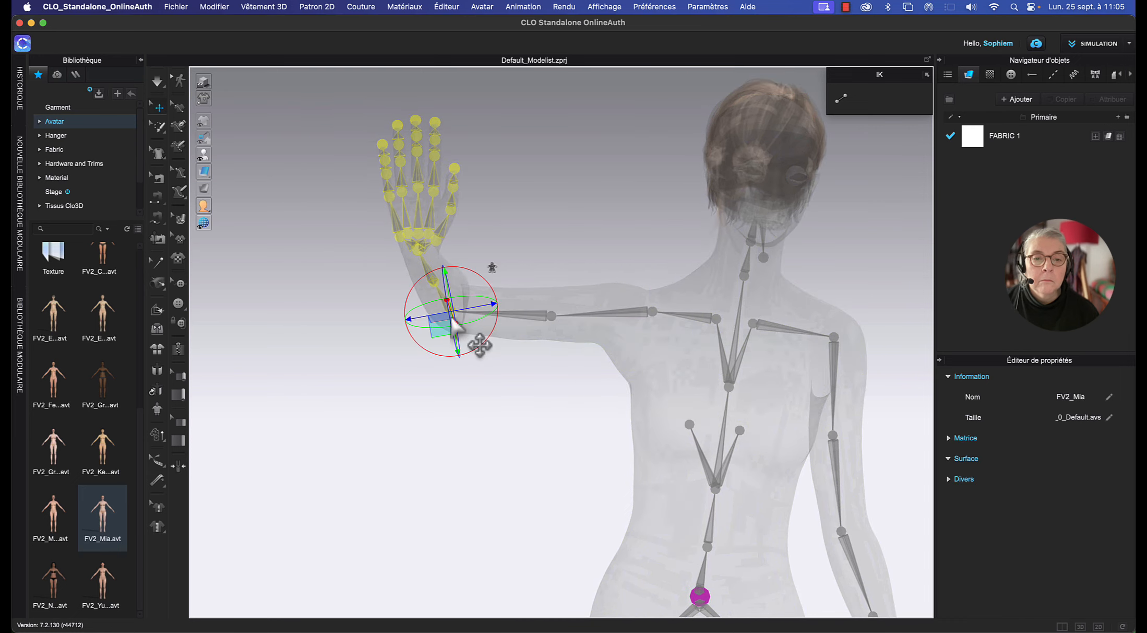
drag(453, 325, 453, 323)
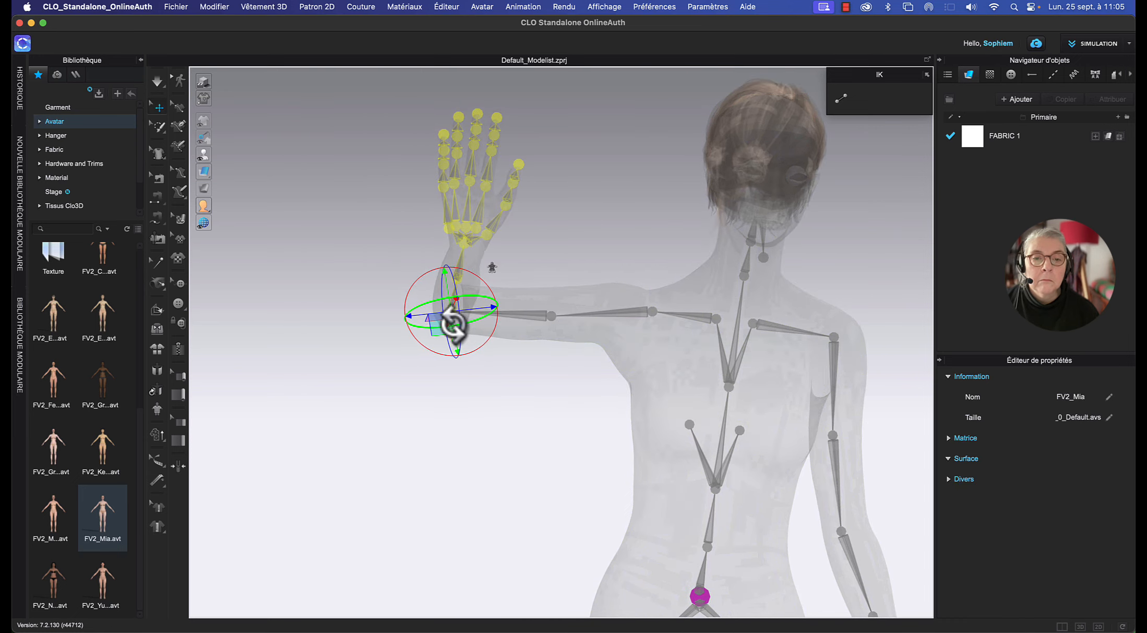
click(515, 375)
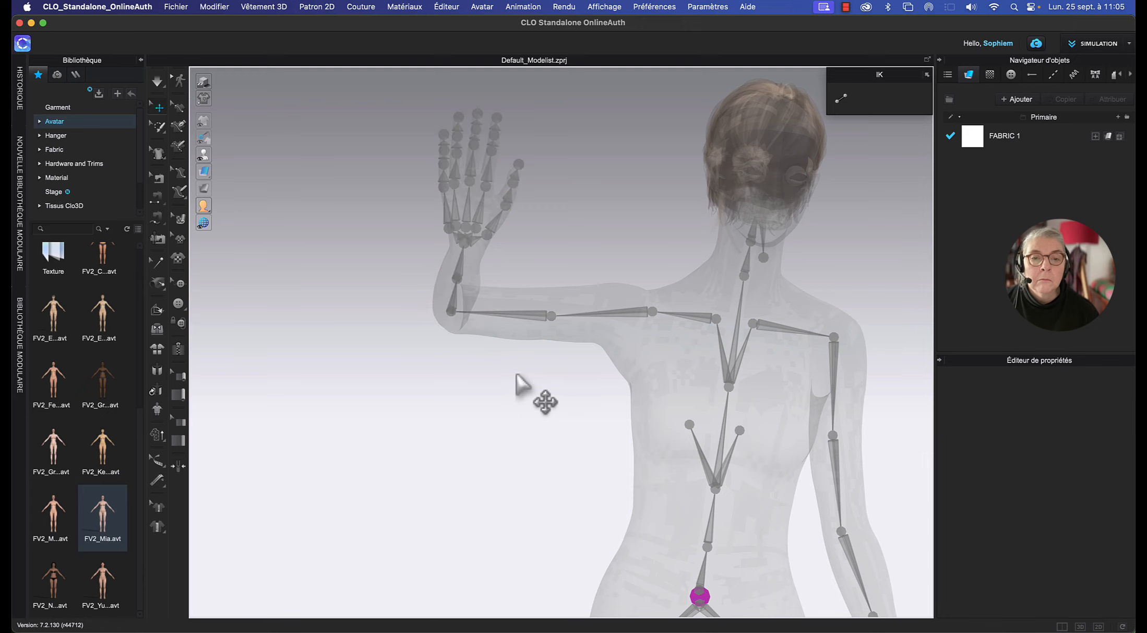
Return to normal view and check the avatar's full-length pose from the front.
key(shift+x)
mouse_move(516, 374)
right_down()
mouse_move(509, 389)
mouse_move(630, 384)
mouse_move(514, 378)
right_up()
scroll(465, 313, down, 10)
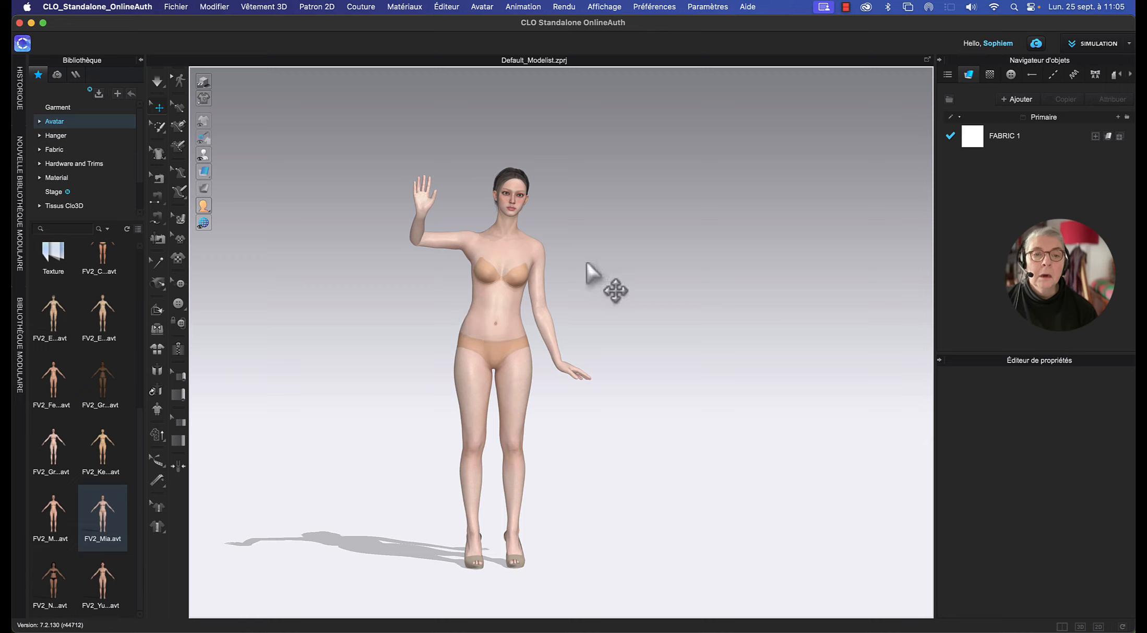
right_drag(588, 264, 585, 261)
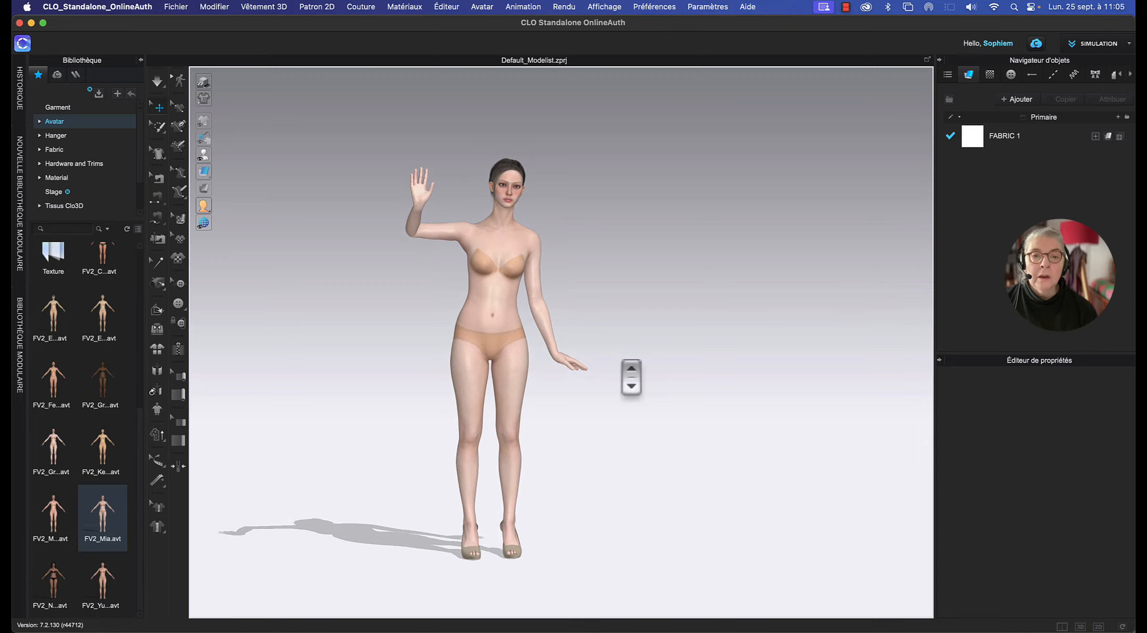
scroll(633, 376, up, 5)
scroll(674, 345, down, 5)
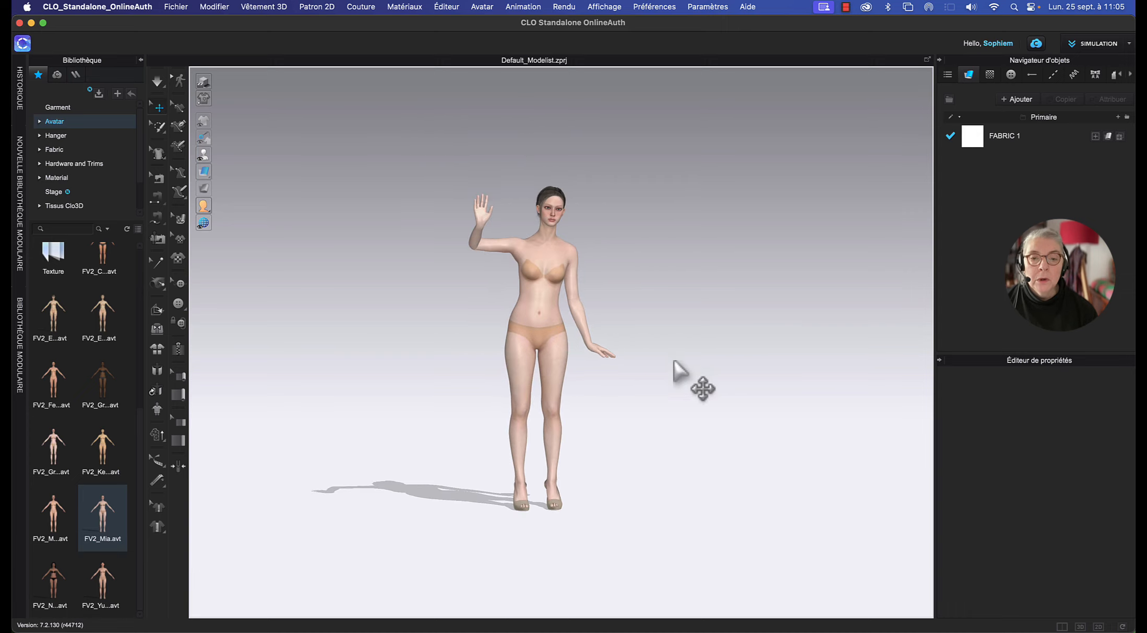
scroll(625, 422, up, 5)
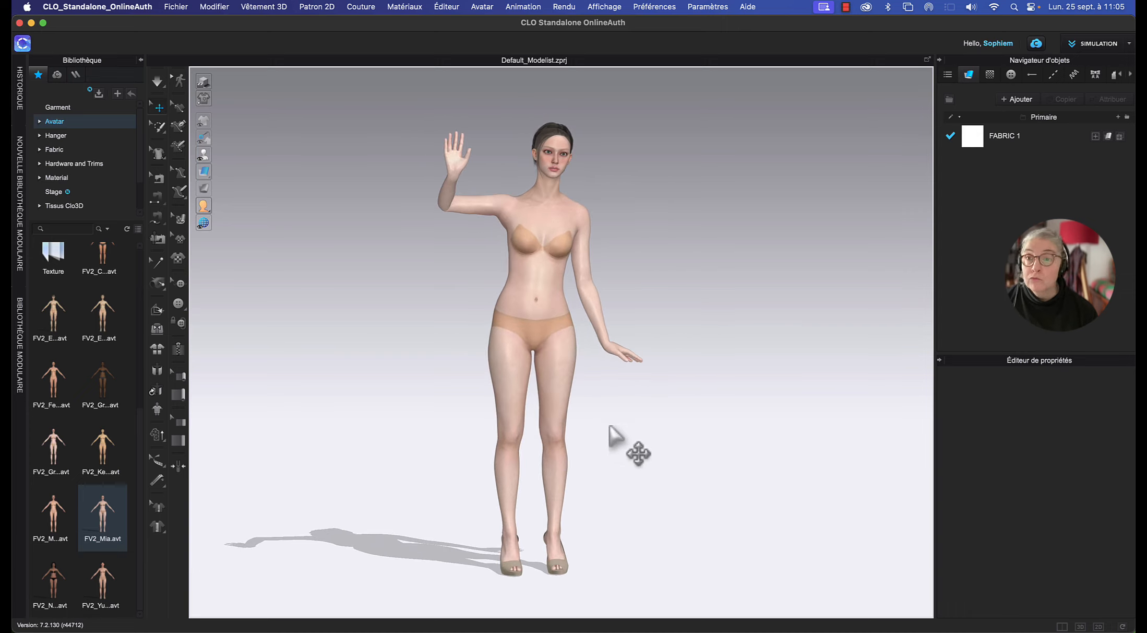
Examine in X-ray view which bones the lower pelvis joint controls by selecting it.
key(shift+x)
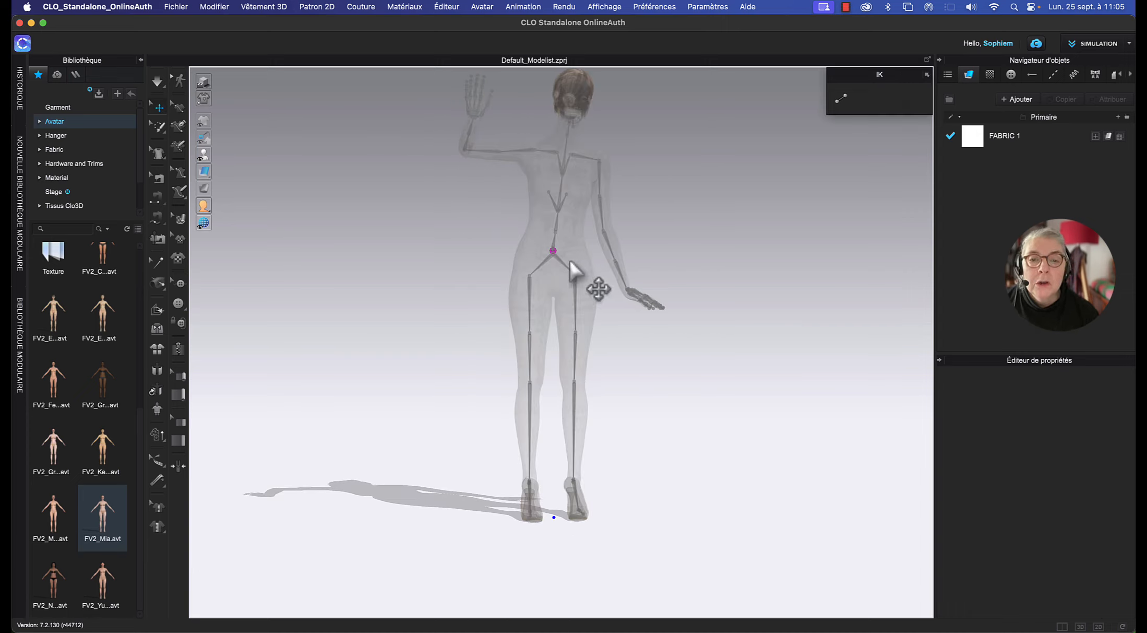
scroll(553, 282, up, 5)
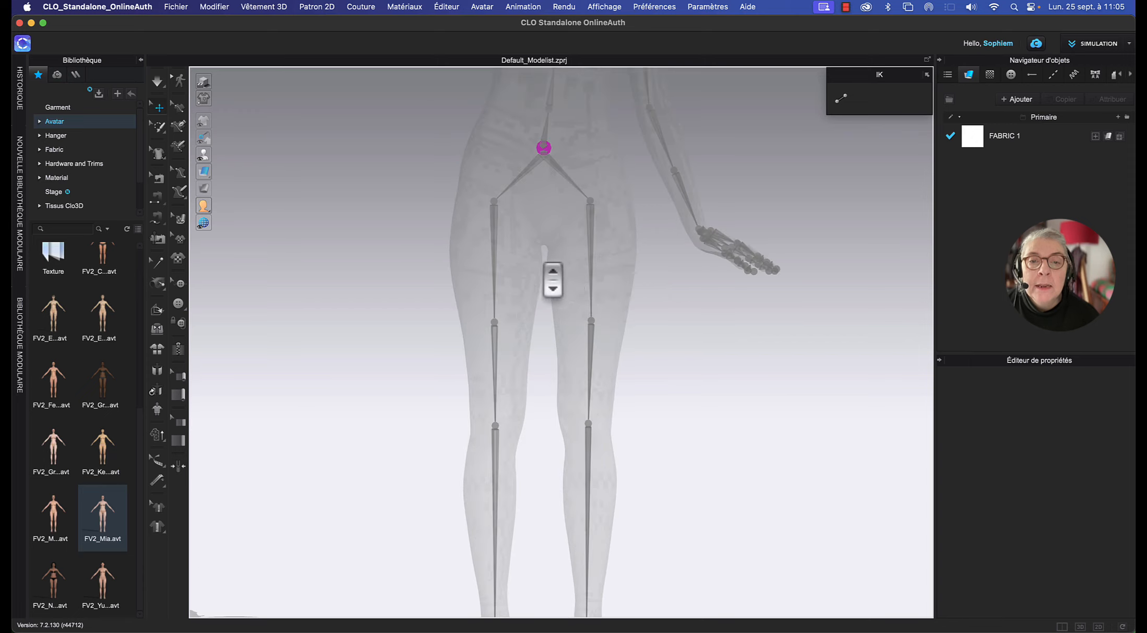
click(544, 154)
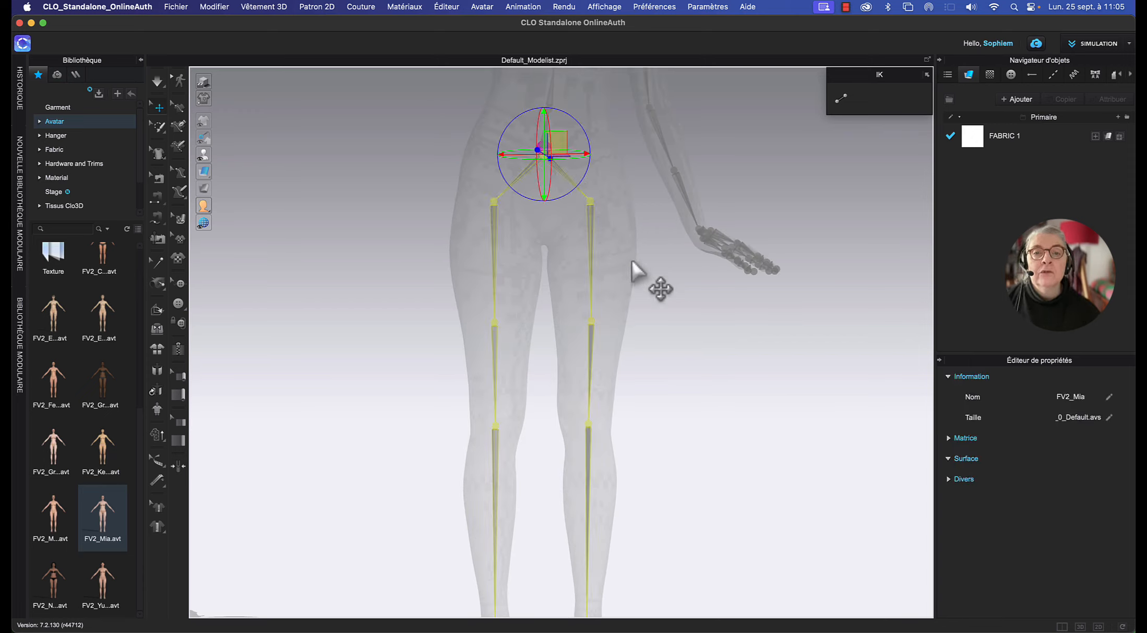
scroll(671, 324, down, 3)
scroll(679, 345, up, 3)
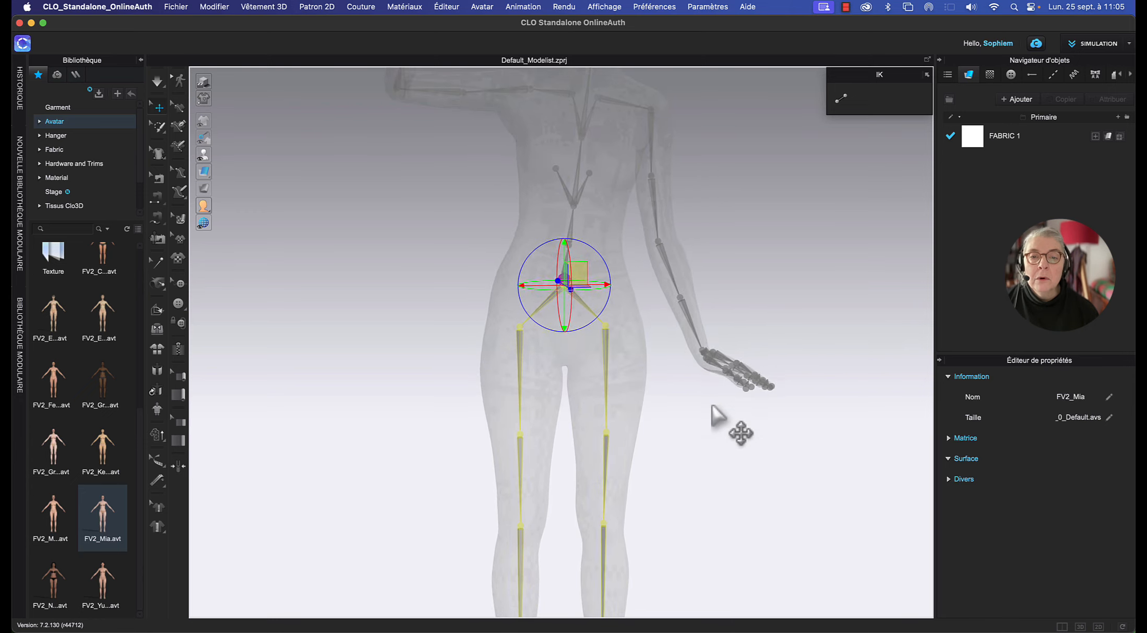
scroll(650, 312, down, 3)
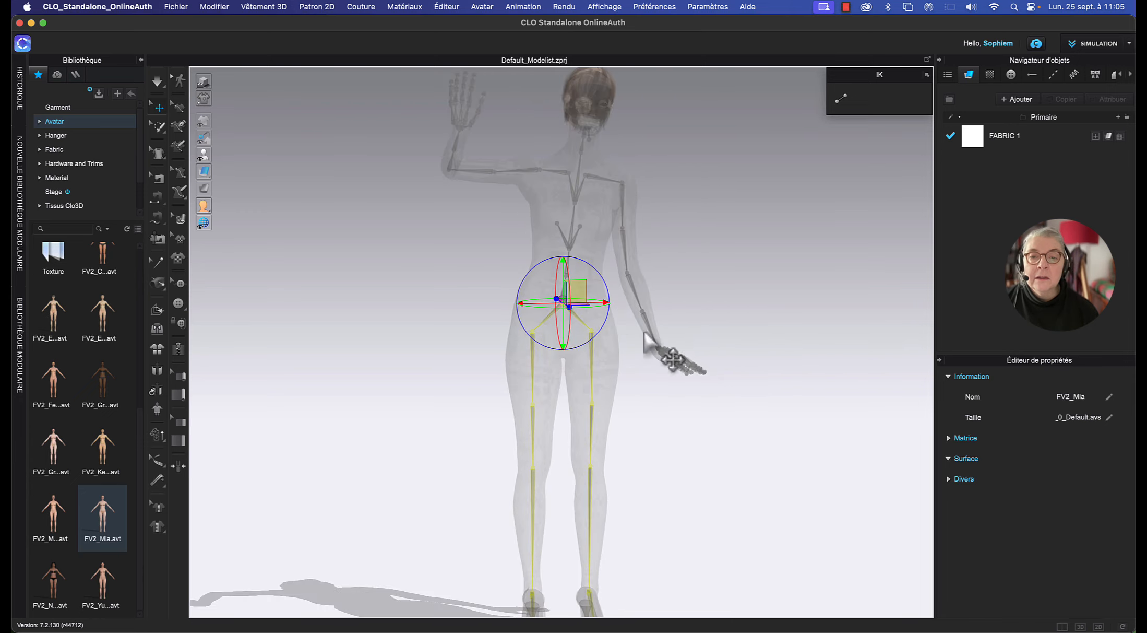
Compare the two overlapping pelvis joints by selecting the upper one for the torso and the lower one for the legs.
click(641, 368)
scroll(643, 371, up, 5)
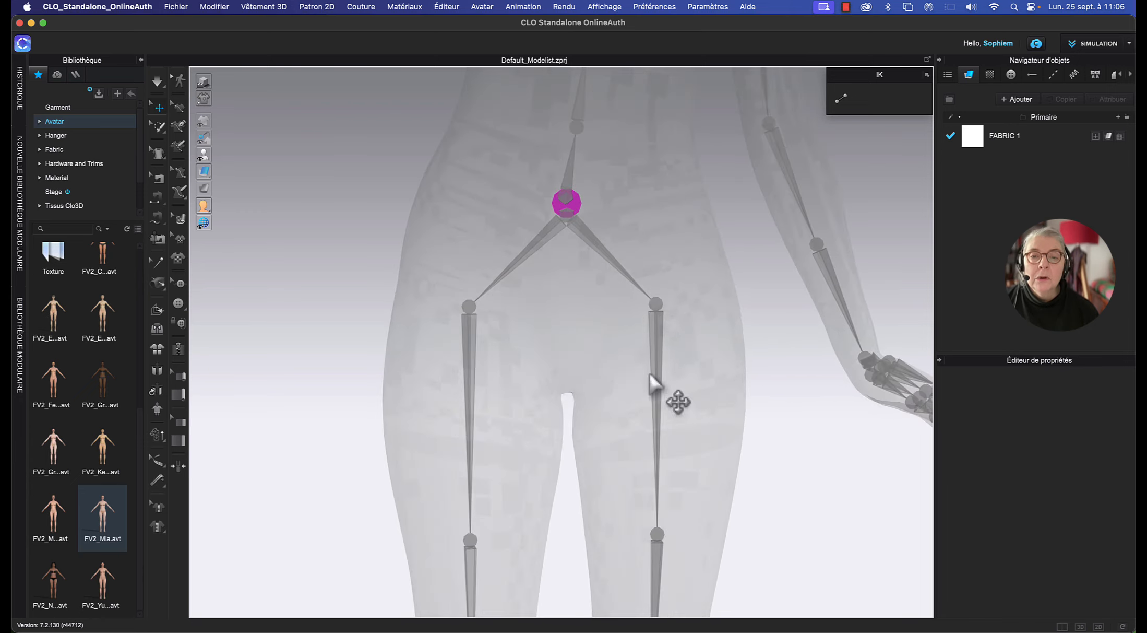
click(574, 205)
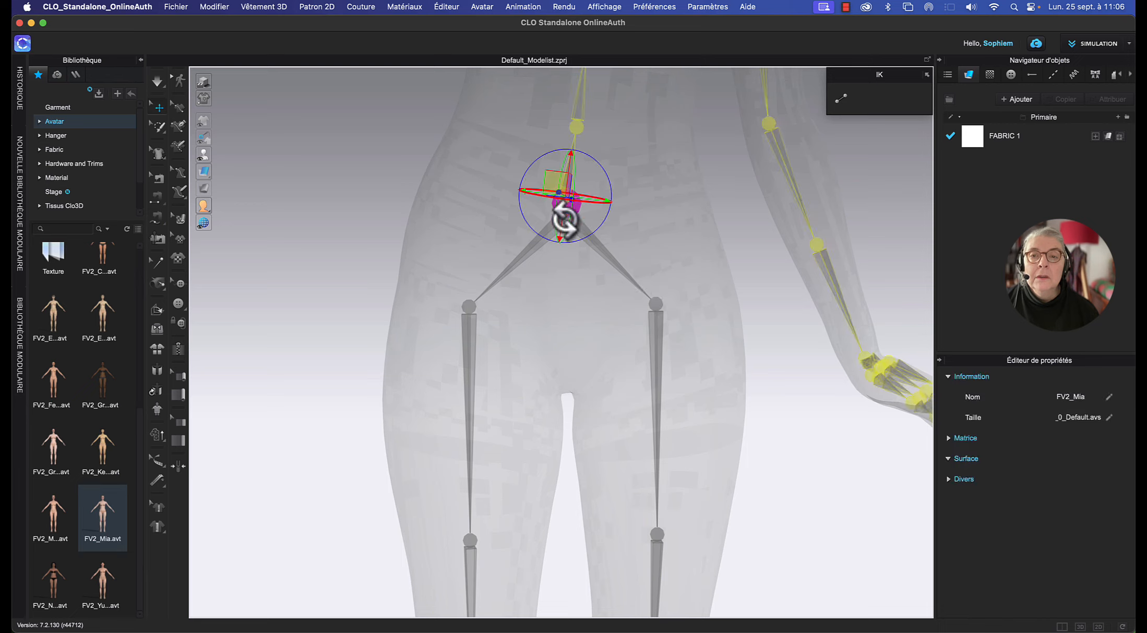
click(371, 255)
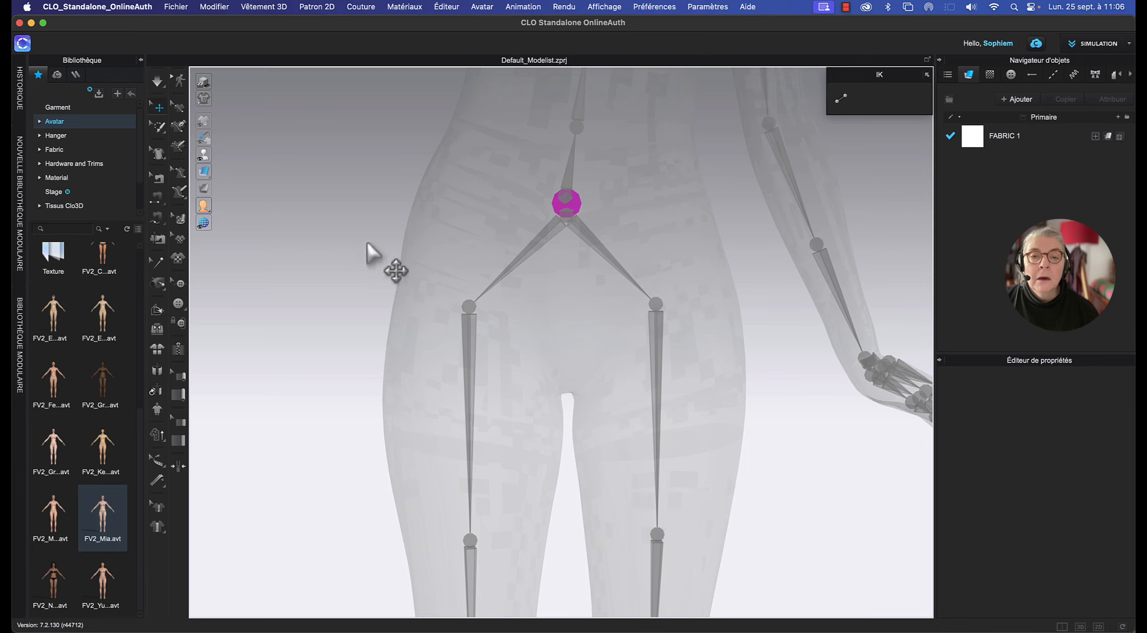
click(565, 218)
Try to rotate the right hip joint, and undo the change.
click(468, 306)
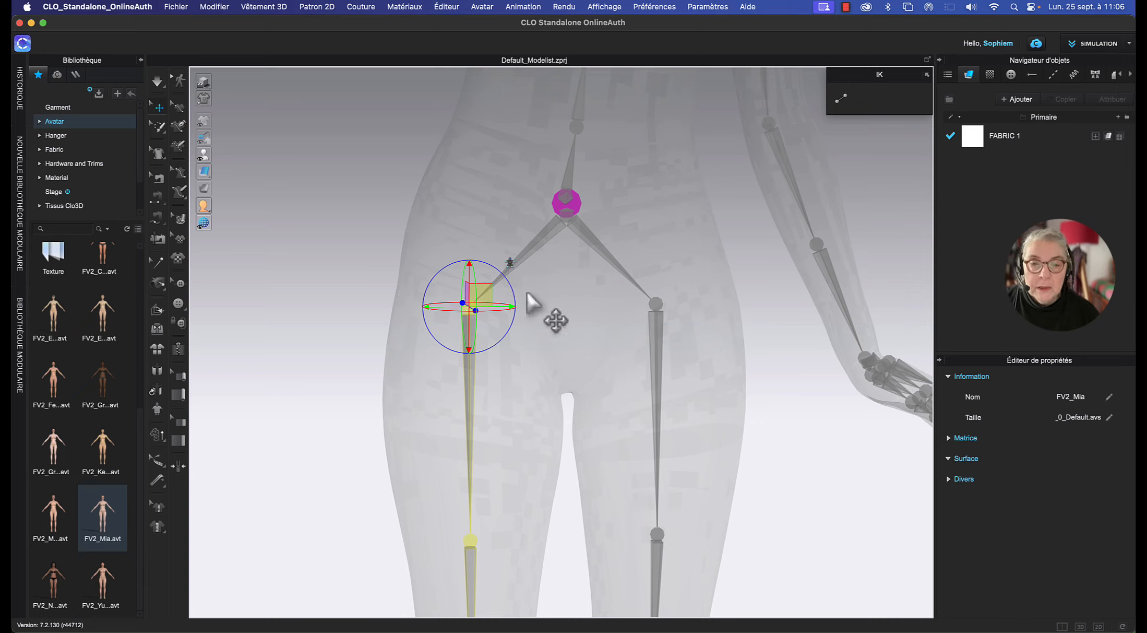
mouse_move(498, 343)
mouse_down()
mouse_move(487, 336)
mouse_move(508, 341)
mouse_up()
key(super+z)
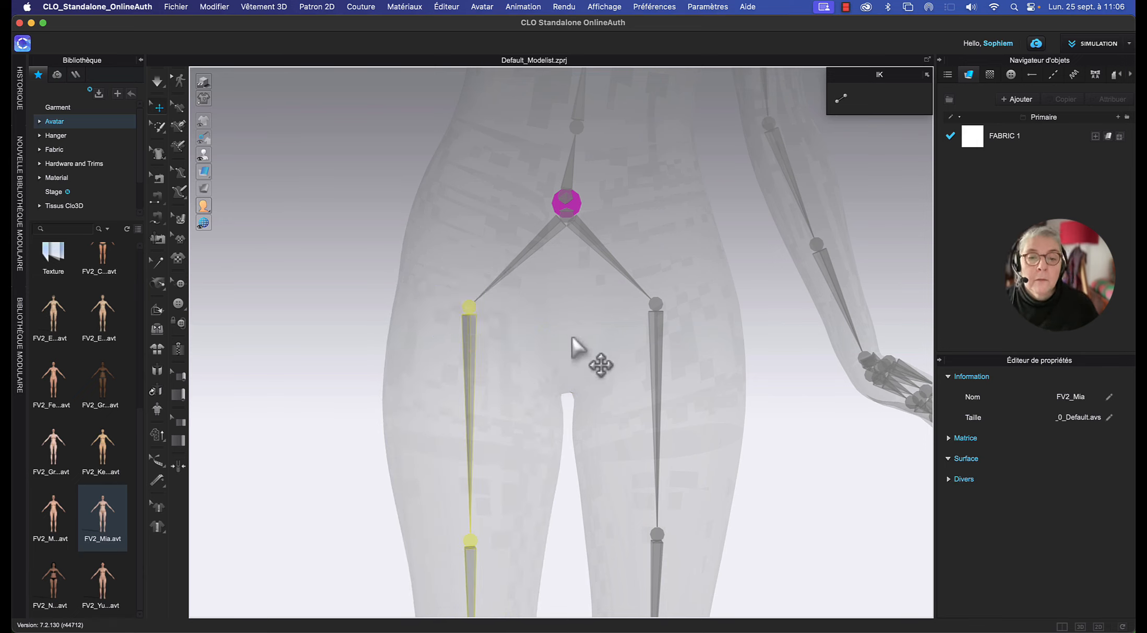
Rotate the right hip joint slightly around its front-to-back axis to bring the right leg inward.
click(469, 308)
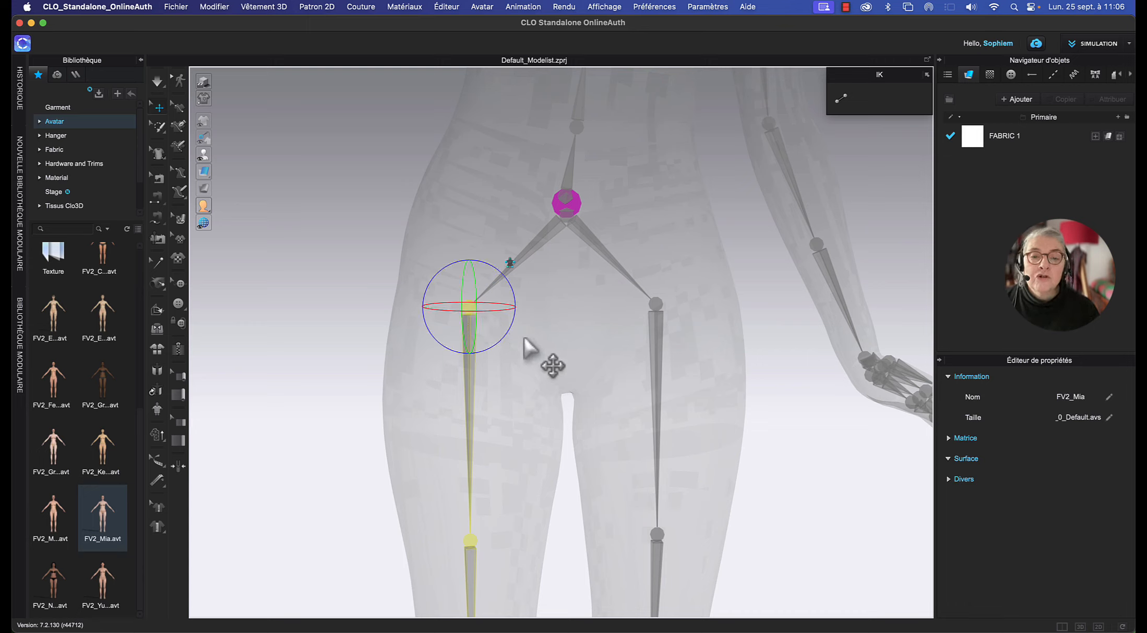
drag(507, 333, 509, 332)
scroll(509, 331, down, 5)
drag(558, 363, 562, 363)
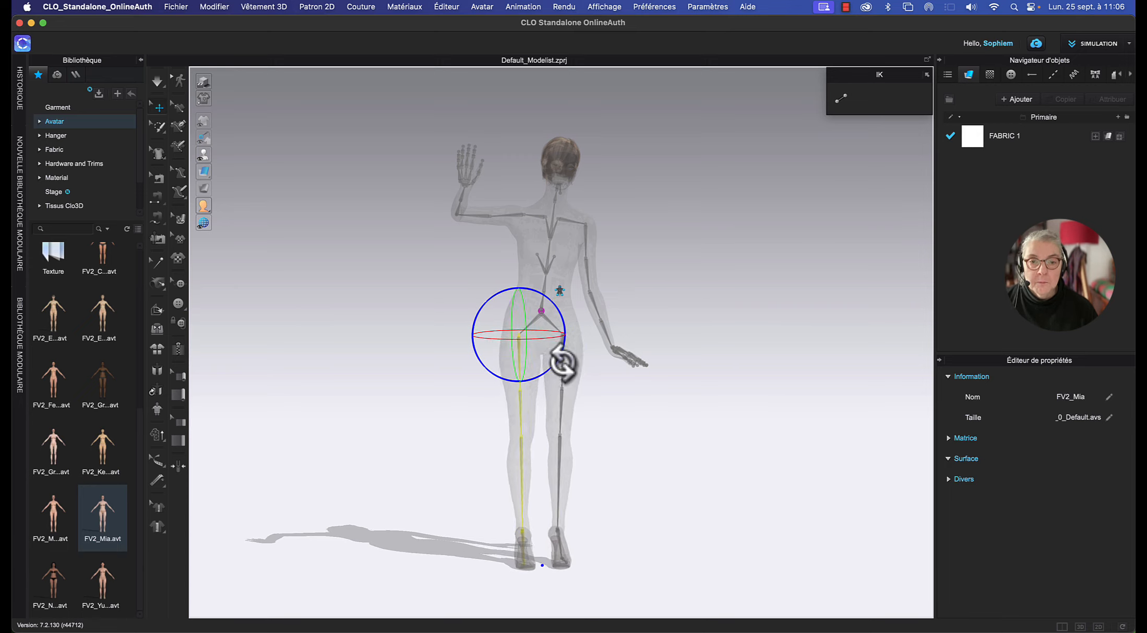
scroll(602, 385, up, 4)
middle_drag(603, 385, 607, 477)
scroll(675, 334, up, 5)
middle_drag(686, 361, 699, 289)
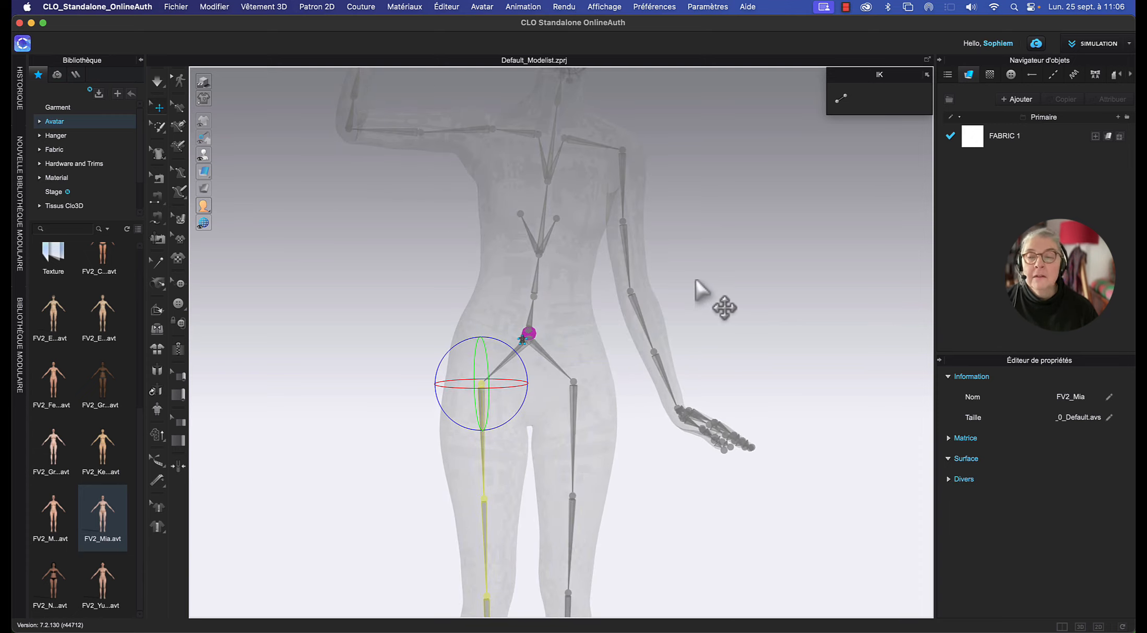
scroll(709, 472, down, 8)
middle_drag(701, 489, 643, 455)
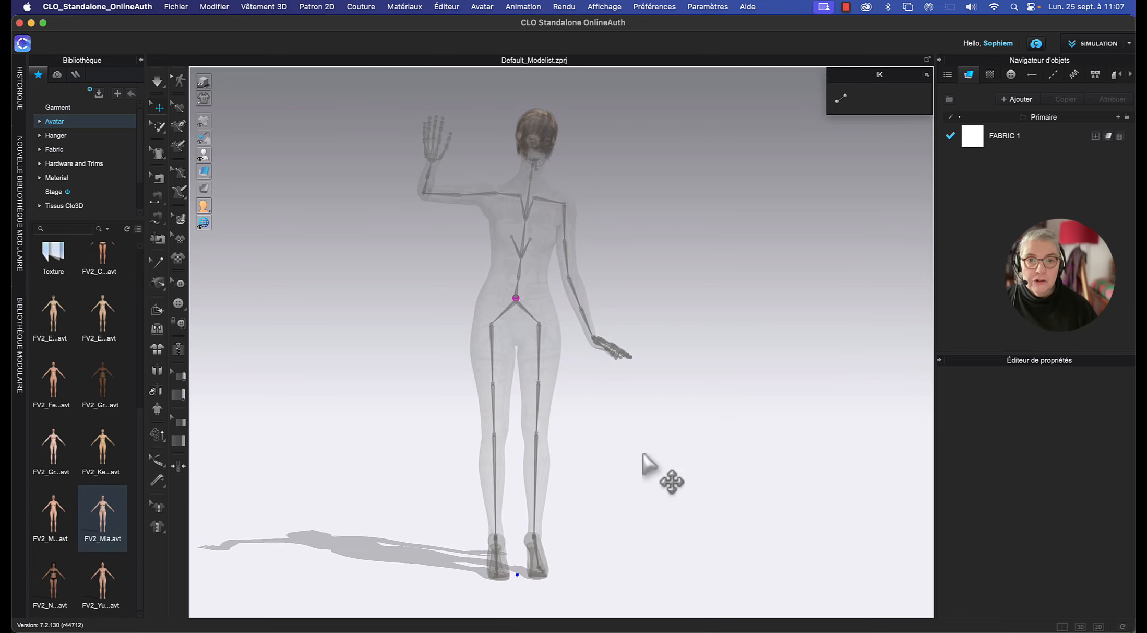
Inspect the finished pose in normal view, both close up on the raised arm and at full length.
key(shift+x)
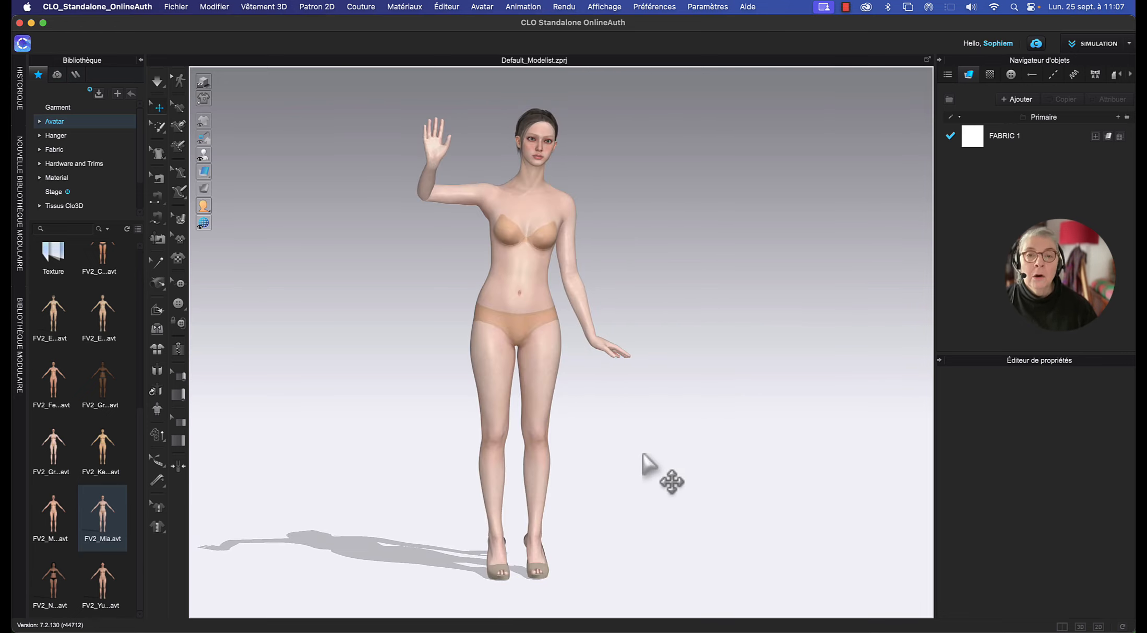
mouse_move(634, 415)
right_down()
mouse_move(758, 417)
mouse_move(622, 410)
right_up()
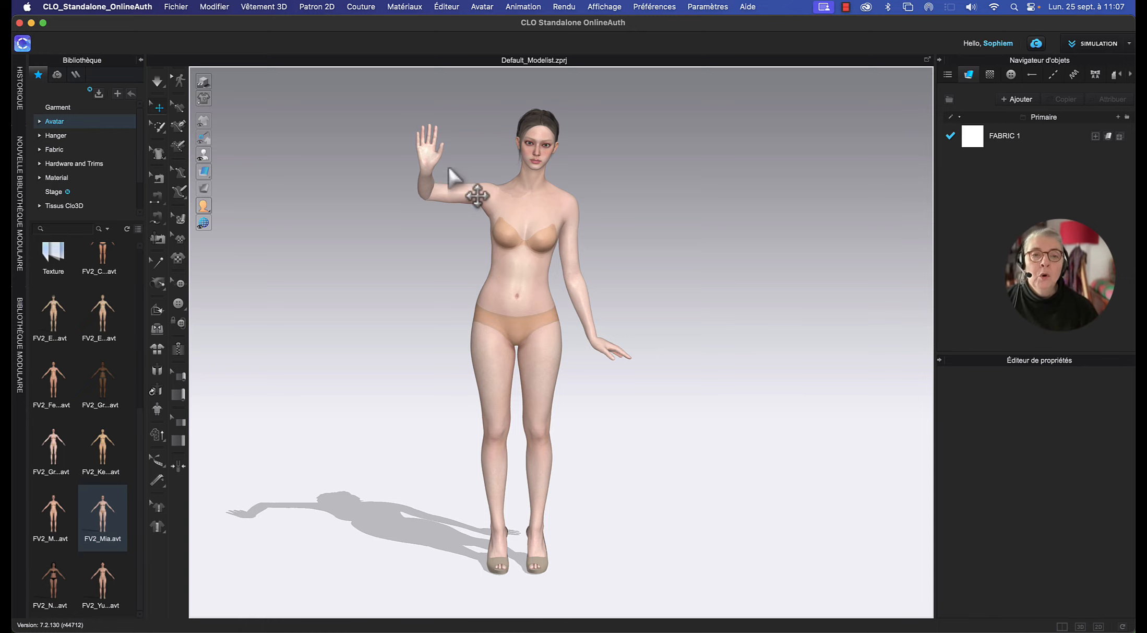
scroll(454, 159, up, 3)
scroll(454, 161, up, 1)
middle_drag(455, 161, 545, 509)
scroll(505, 415, up, 3)
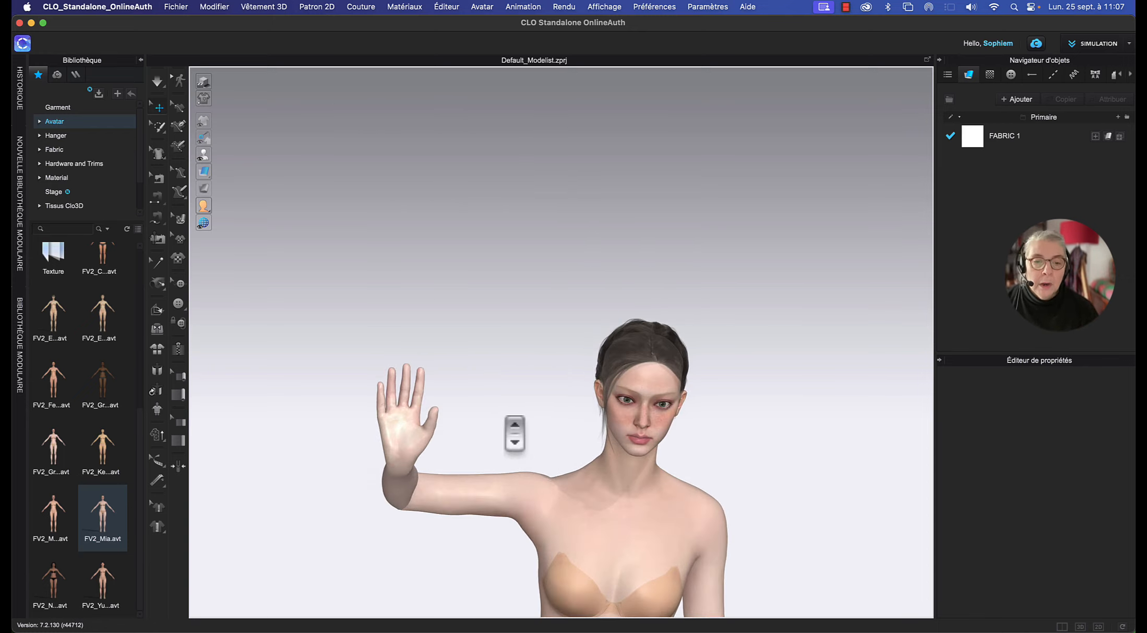
scroll(505, 415, down, 3)
scroll(525, 410, down, 2)
middle_drag(510, 359, 490, 240)
scroll(707, 337, down, 2)
scroll(674, 367, down, 3)
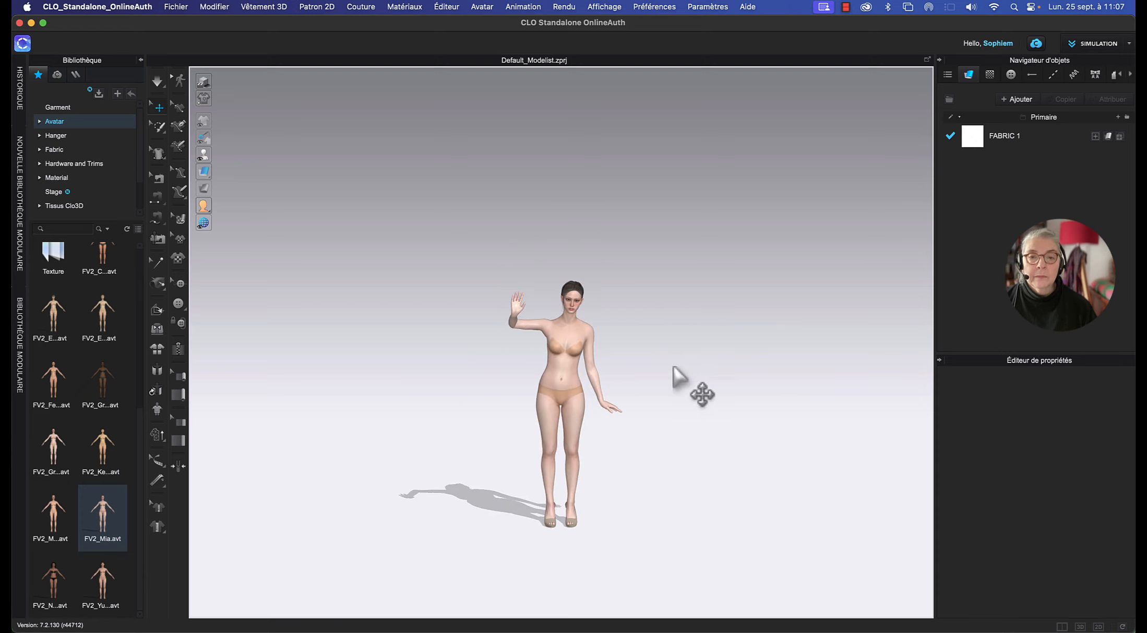
middle_drag(672, 365, 656, 334)
right_click(657, 334)
click(662, 338)
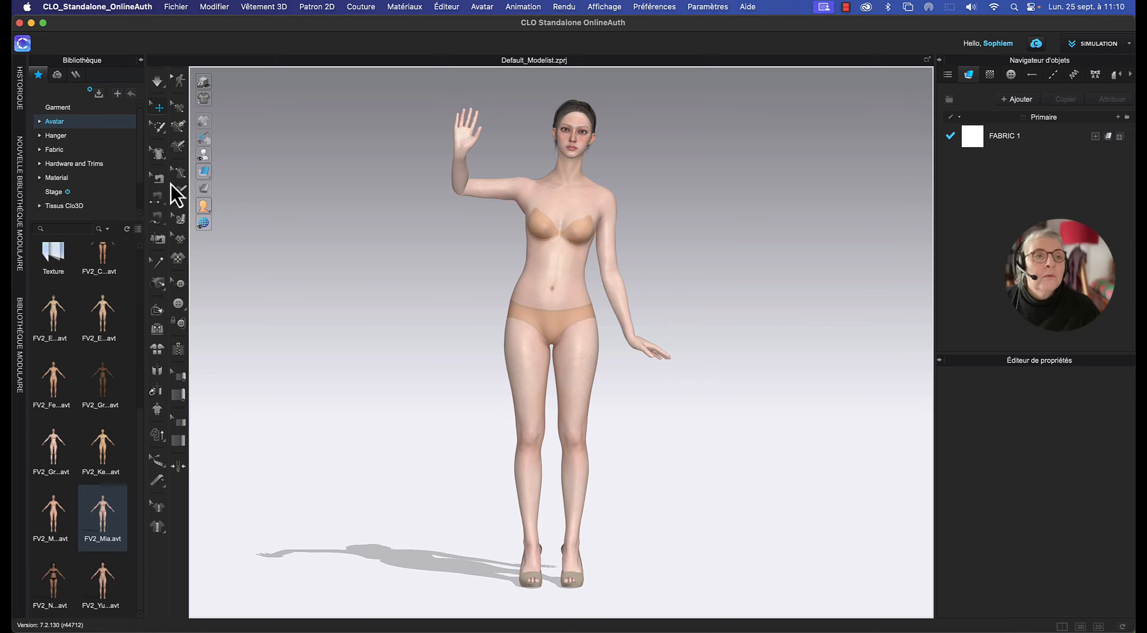
Save the avatar's pose as a pose file named Salut-01 in the Female_V2 Pose folder.
click(175, 6)
mouse_move(219, 88)
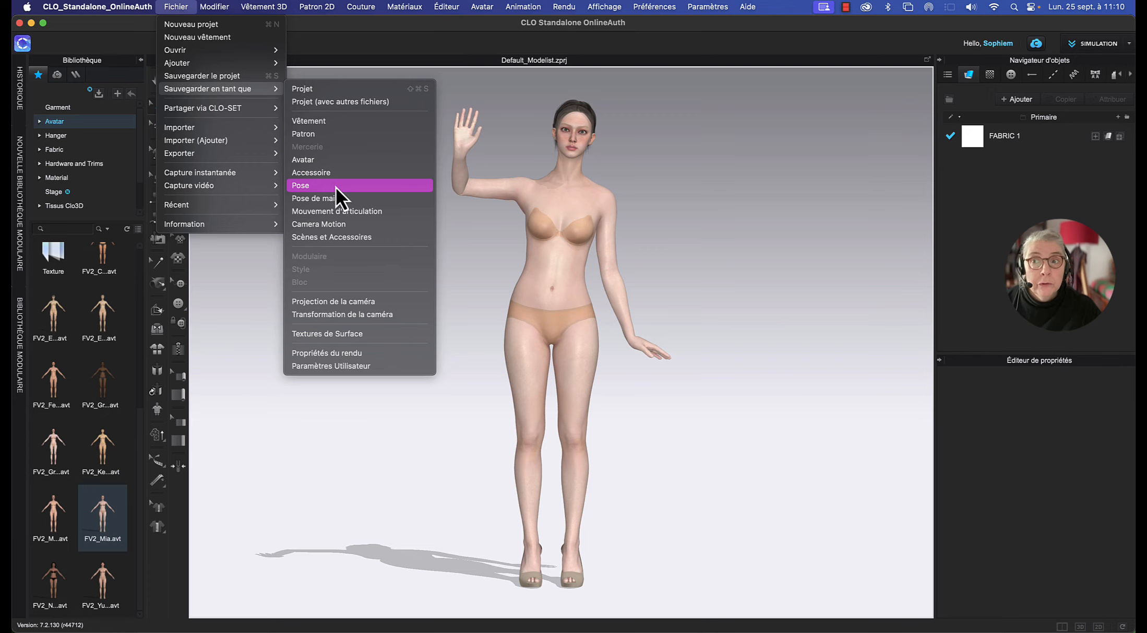
click(336, 186)
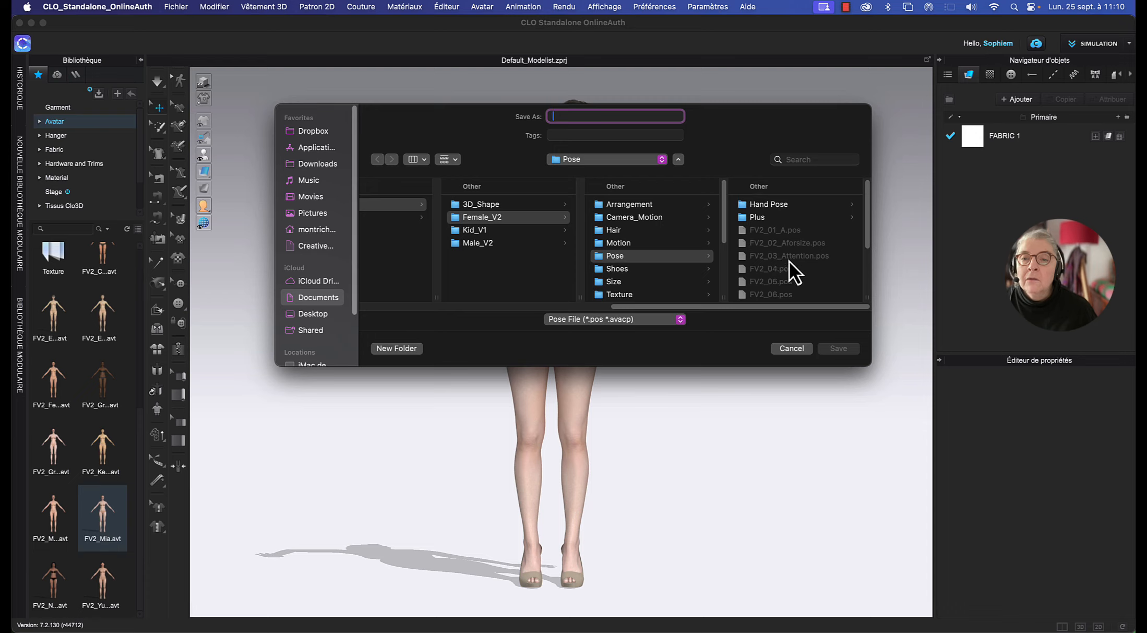
scroll(790, 261, down, 5)
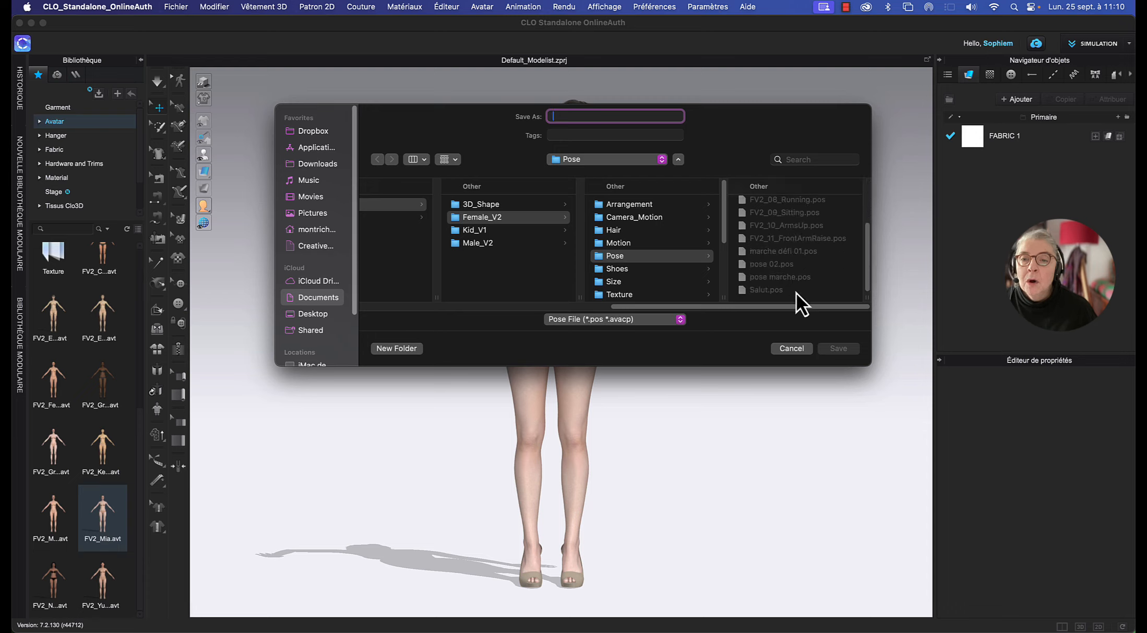
click(765, 291)
click(583, 115)
text(-01)
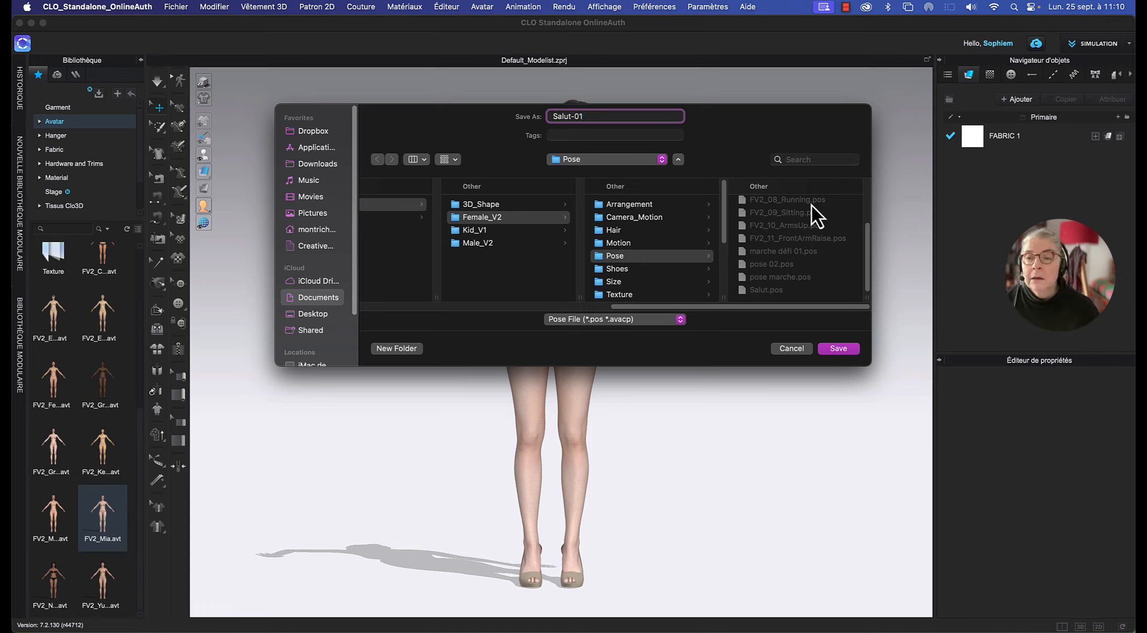
click(837, 347)
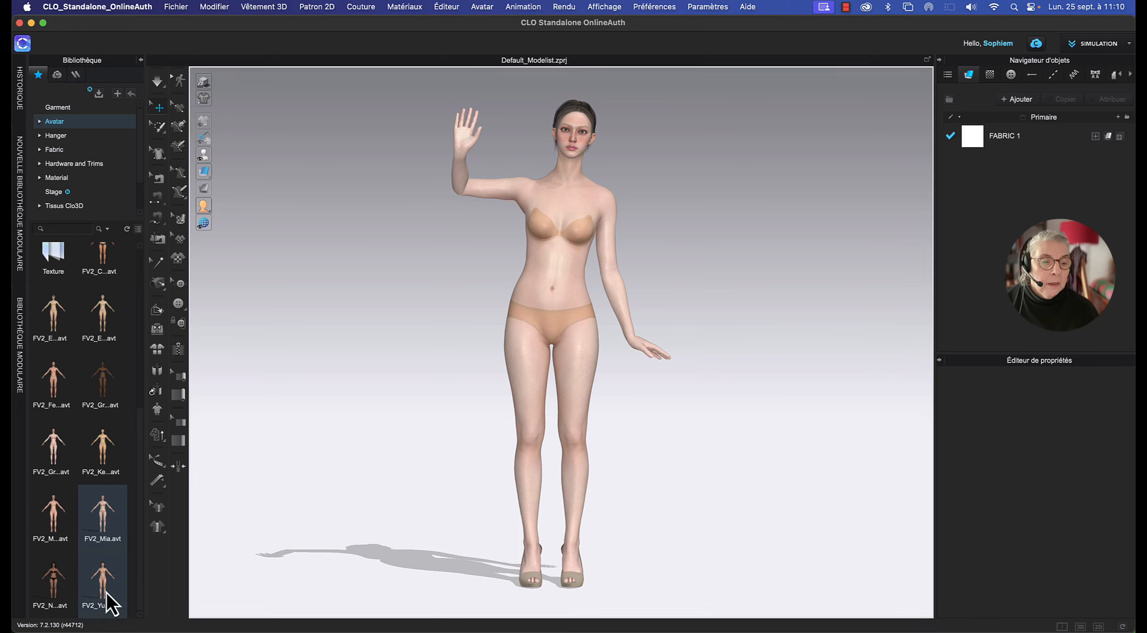
Browse the library's Female_V2 Pose folder to find the saved Salut-01 pose file.
mouse_move(102, 584)
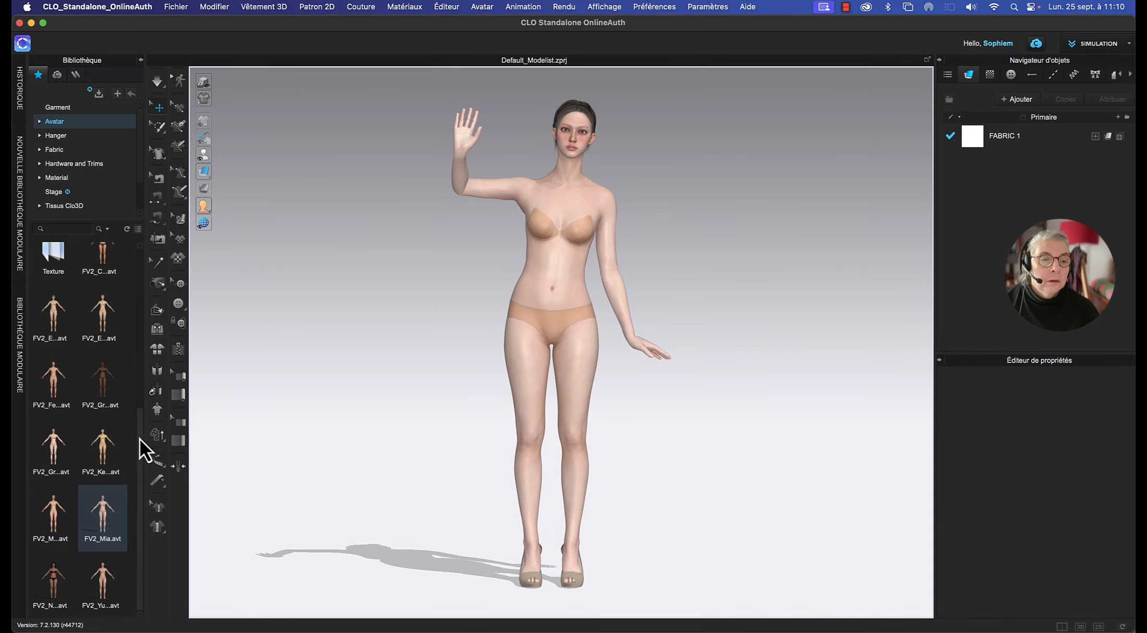
drag(140, 439, 136, 274)
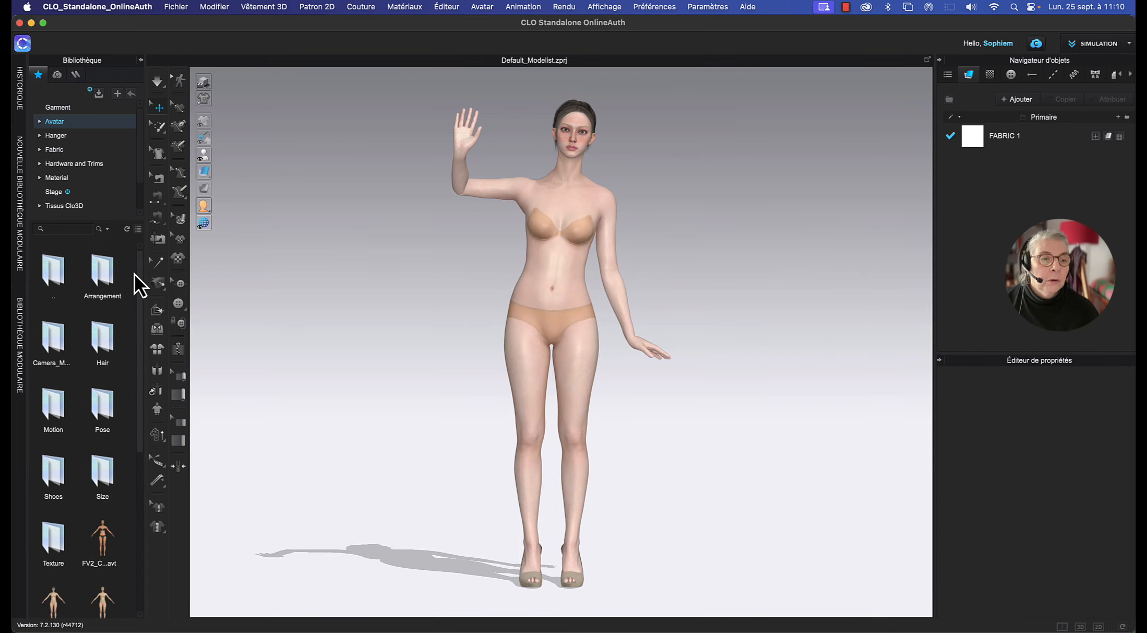
double_click(61, 270)
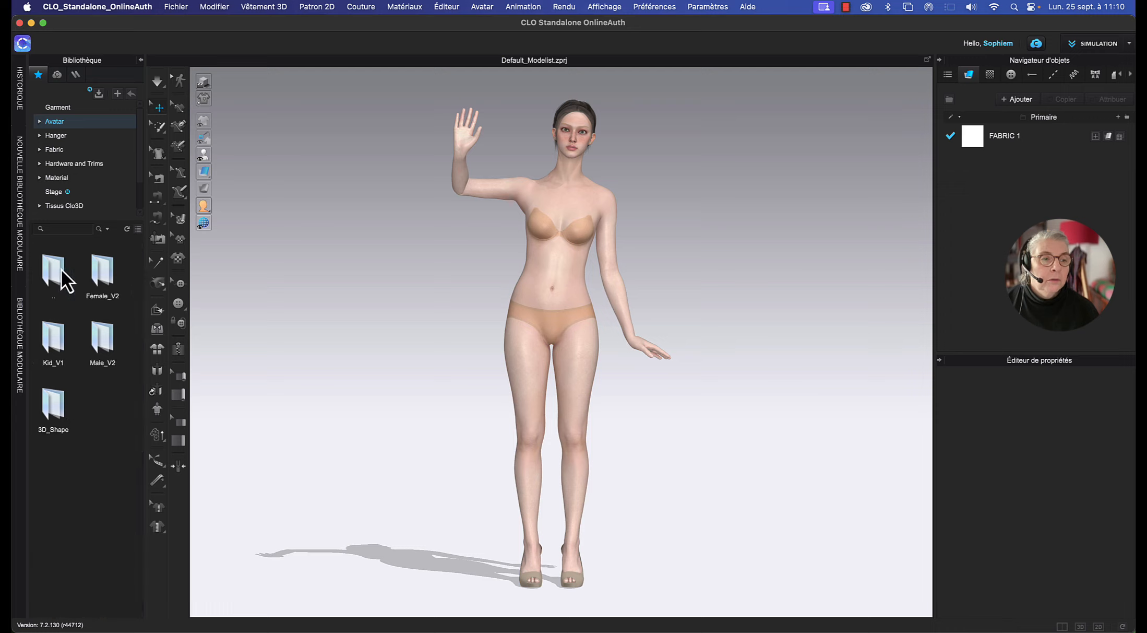
double_click(103, 271)
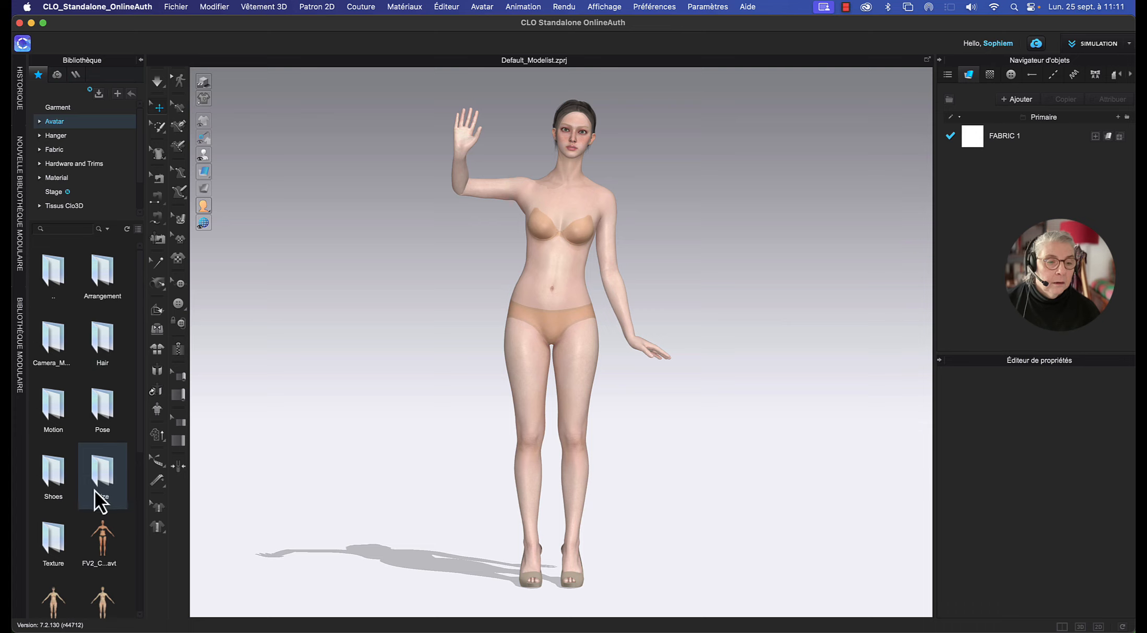
scroll(96, 492, down, 5)
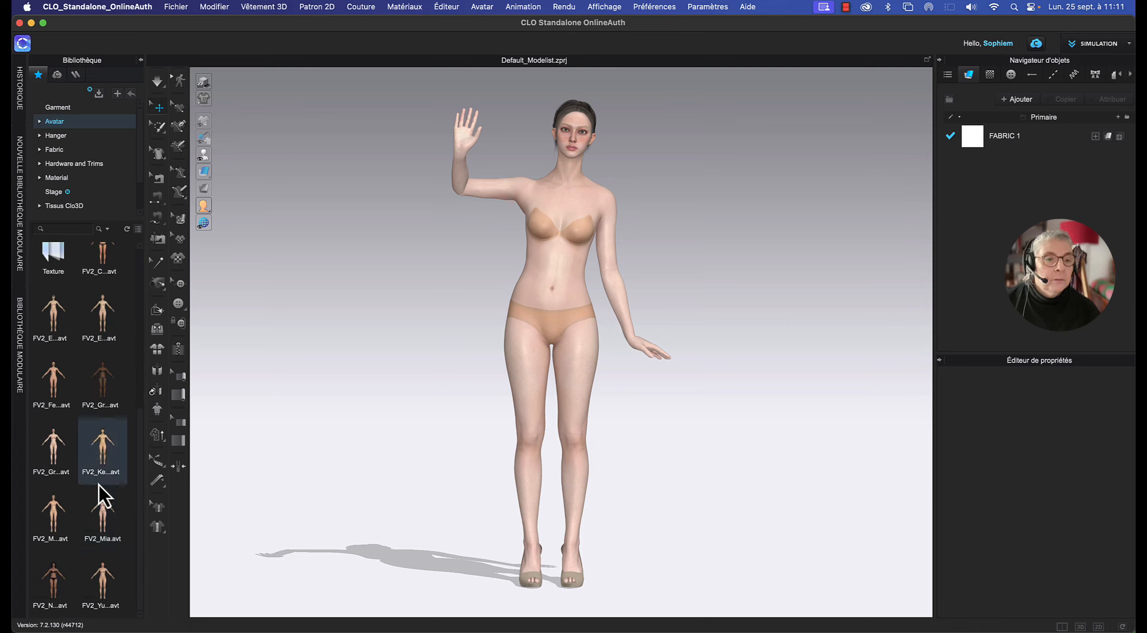
scroll(100, 490, up, 5)
double_click(104, 400)
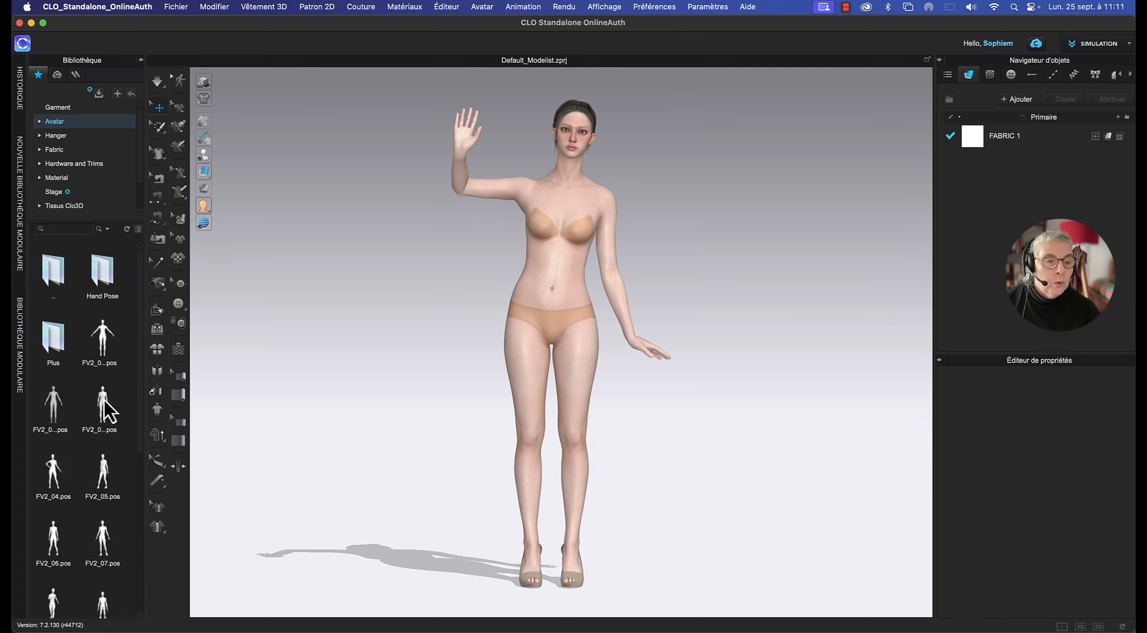
scroll(99, 417, down, 5)
drag(64, 591, 344, 197)
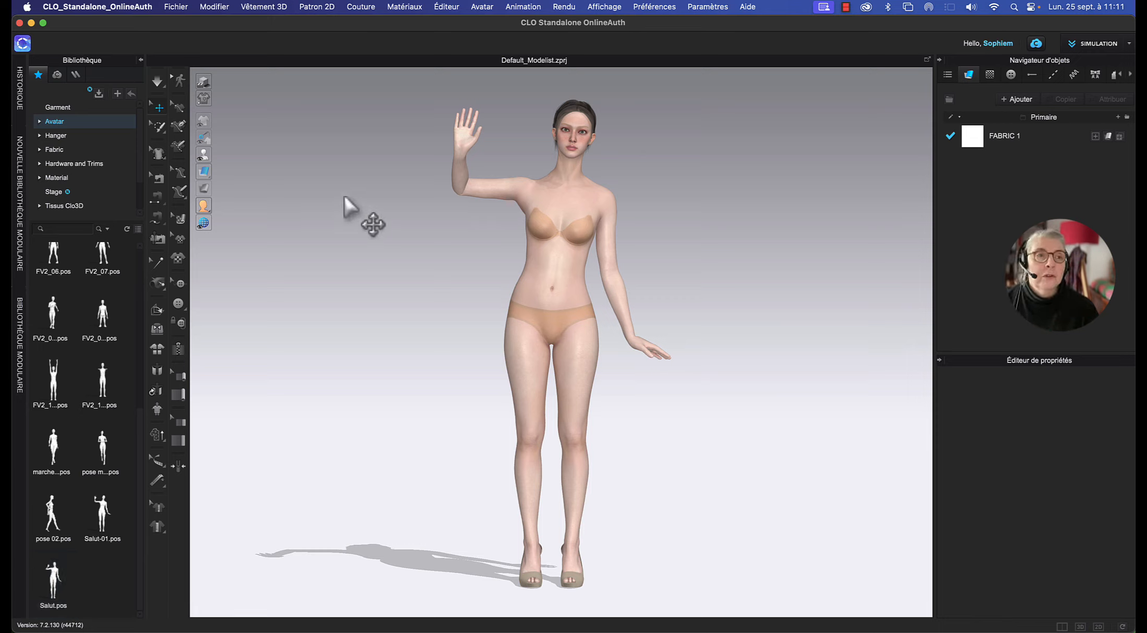
Start a new project and load the FV2_C… avatar from the library's Female_V2 folder.
click(176, 7)
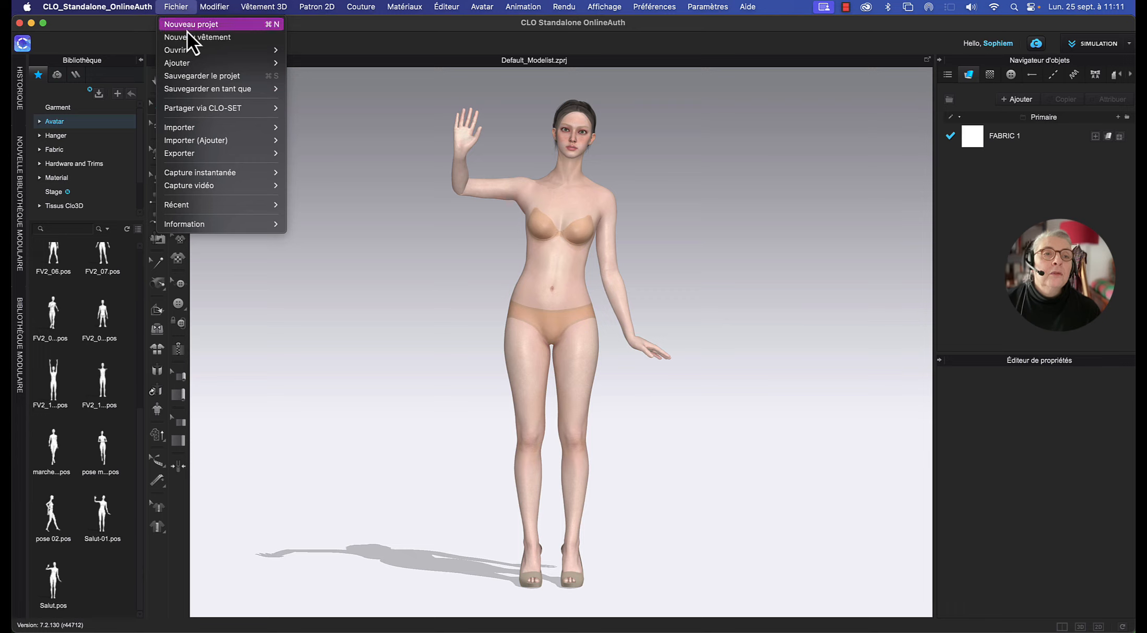
click(187, 29)
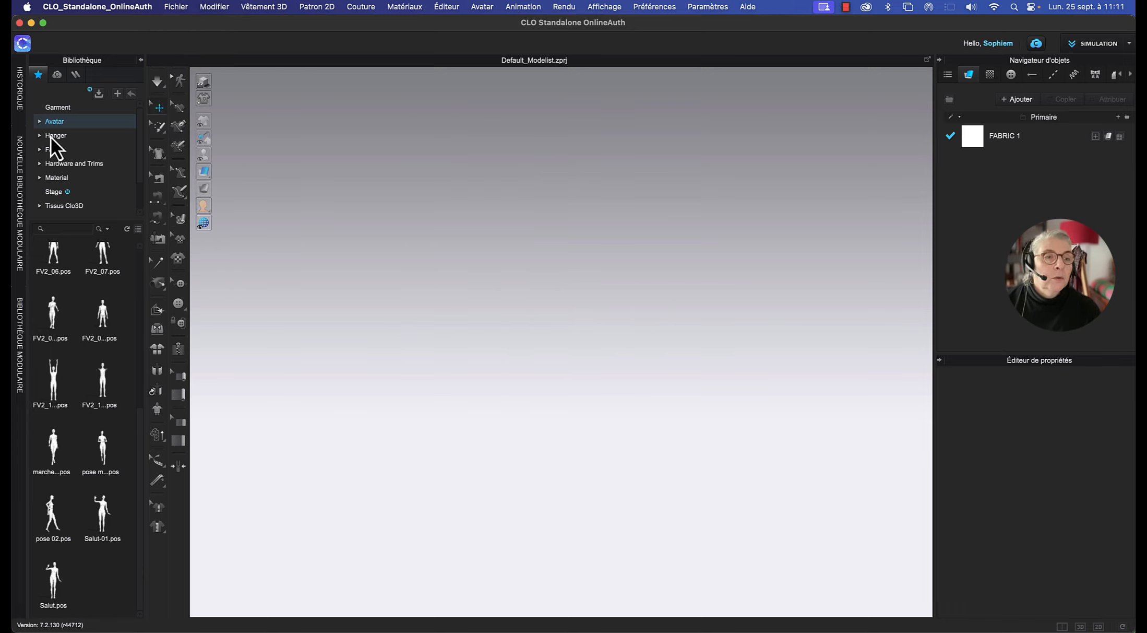
scroll(94, 337, up, 5)
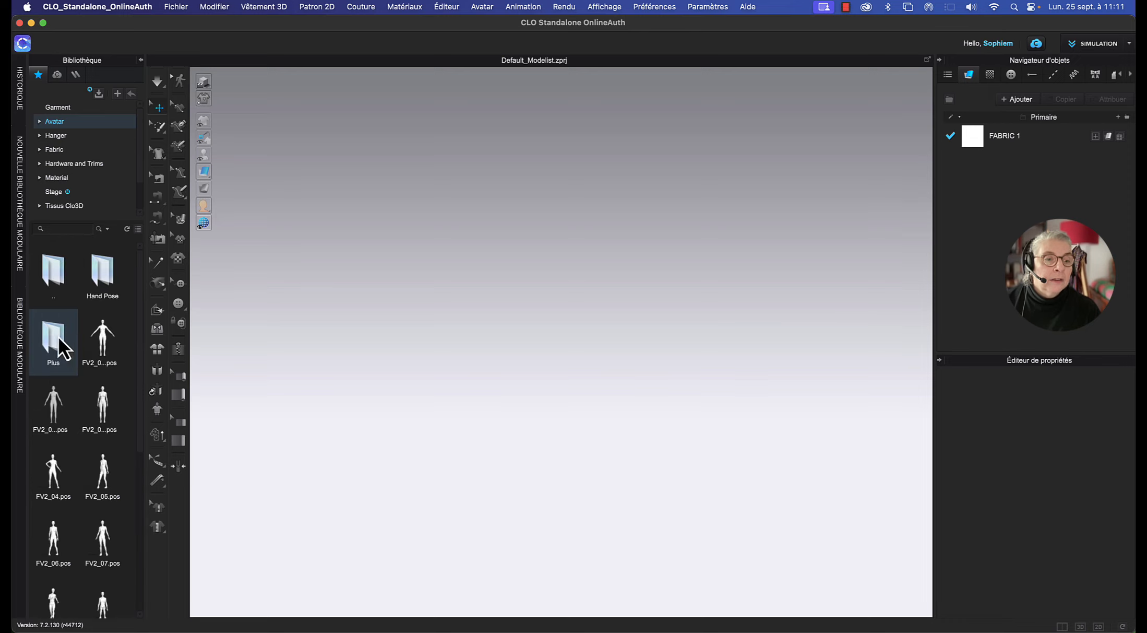
double_click(59, 338)
double_click(52, 267)
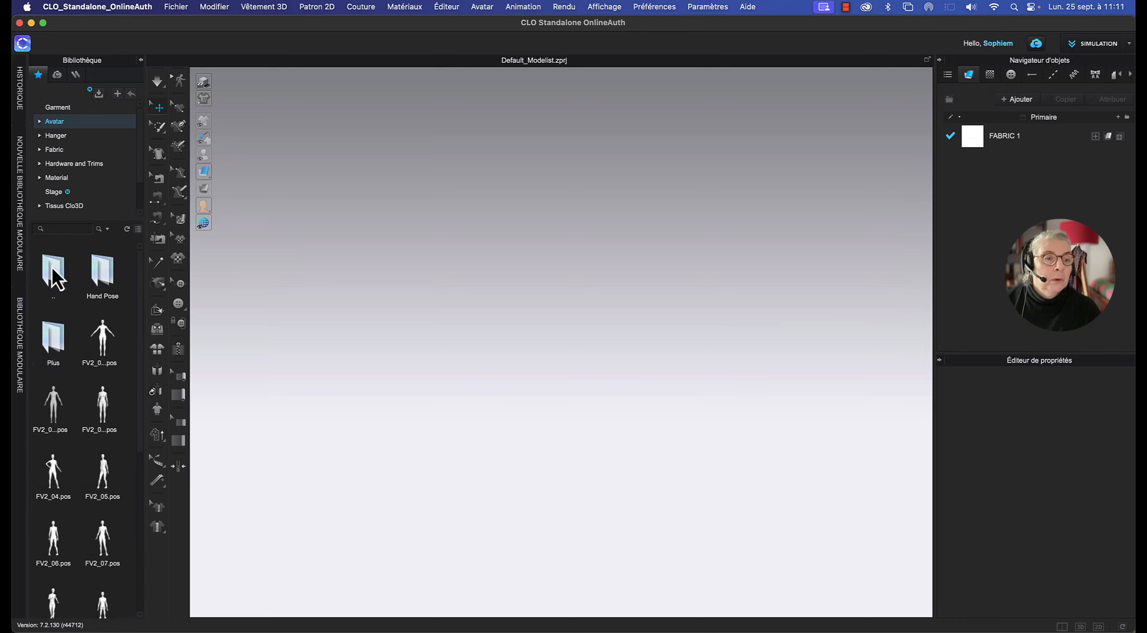
double_click(53, 267)
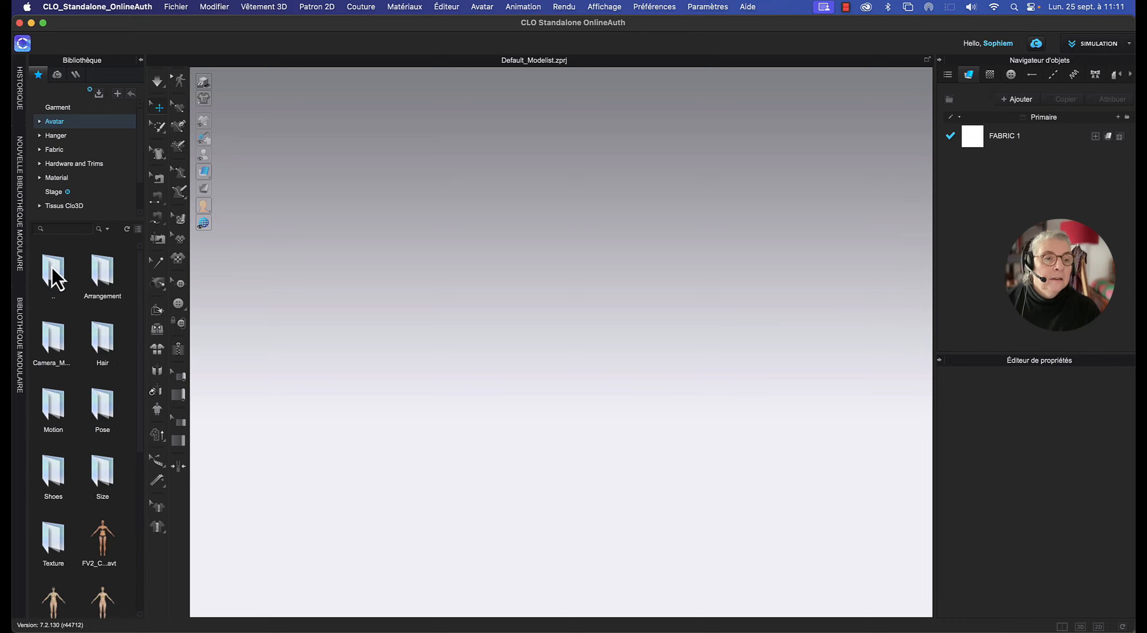
double_click(107, 537)
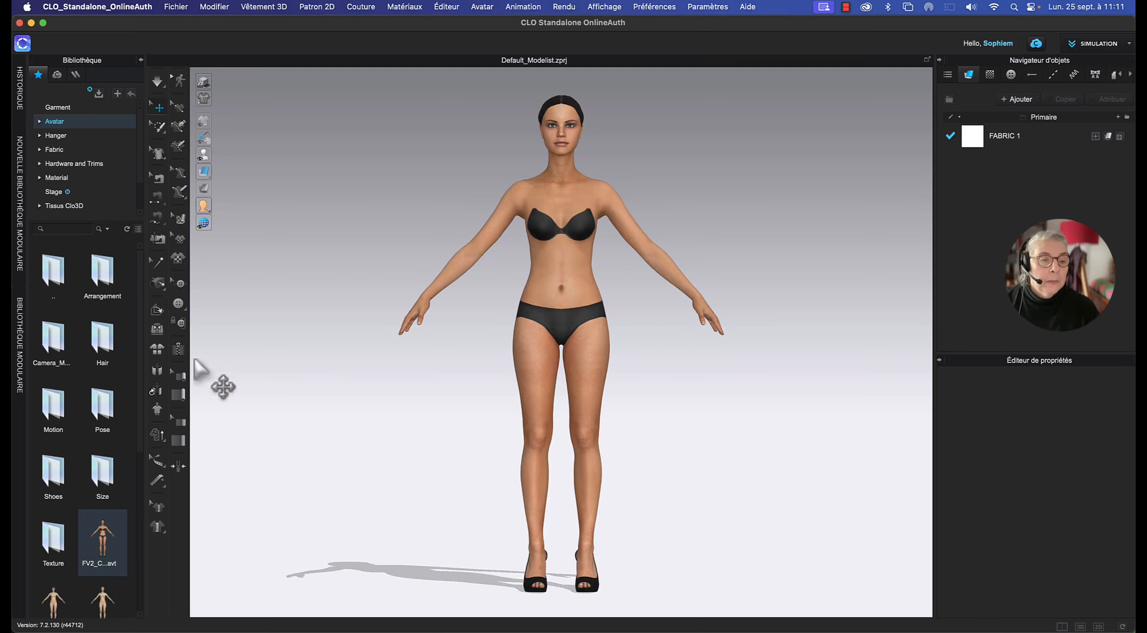
Apply the Salut-01 pose from the Pose folder to the avatar's whole body, pose only, keeping the avatar's size and current shoe pose.
double_click(99, 412)
scroll(78, 417, down, 5)
double_click(103, 514)
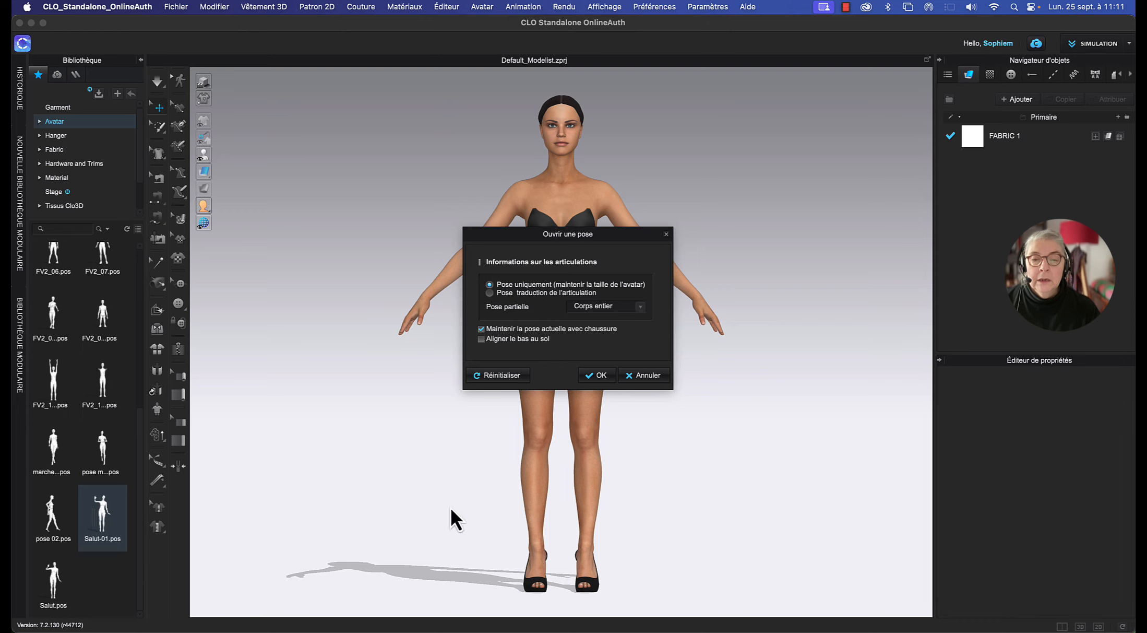
click(599, 375)
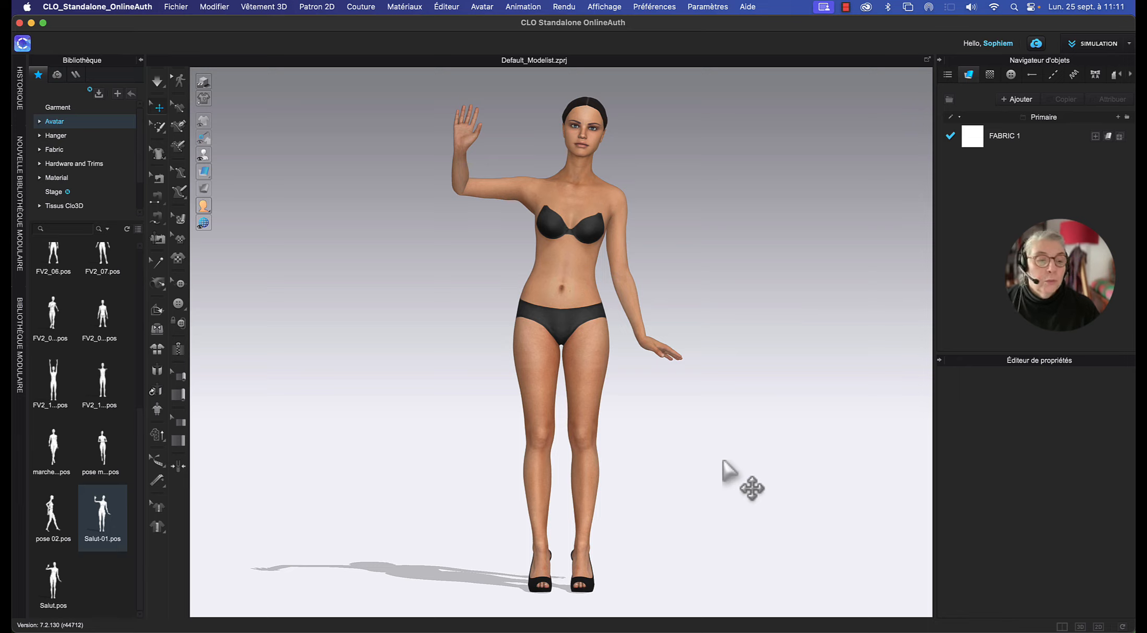
Try the saved poses "pose m…", "marche…" and "pose 02" in turn on the avatar with the default whole-body options.
double_click(106, 451)
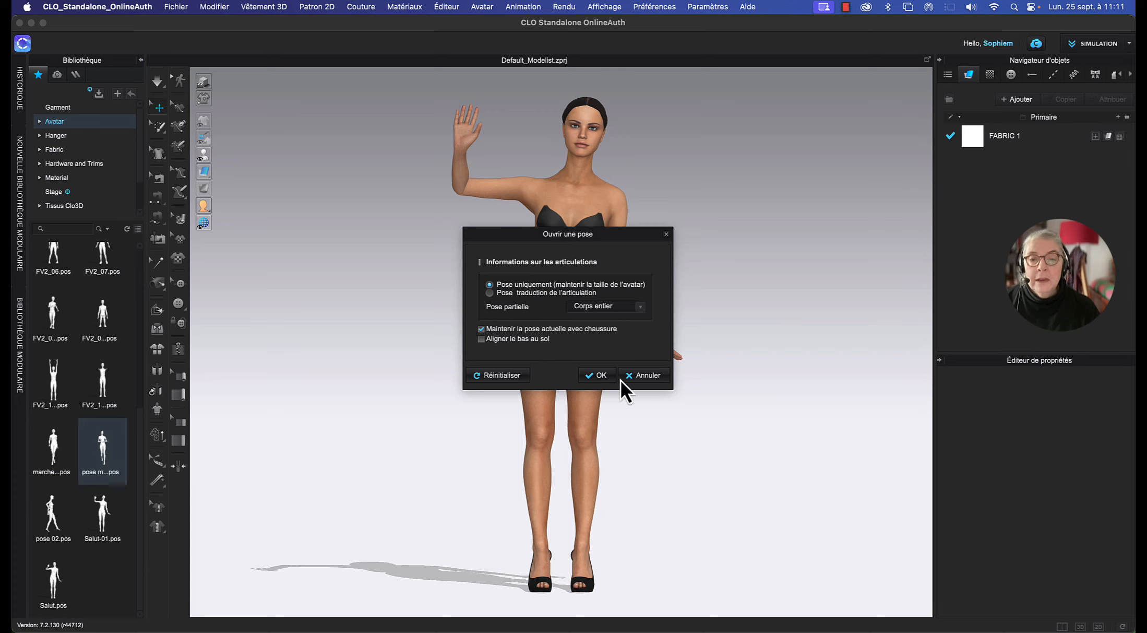
click(595, 375)
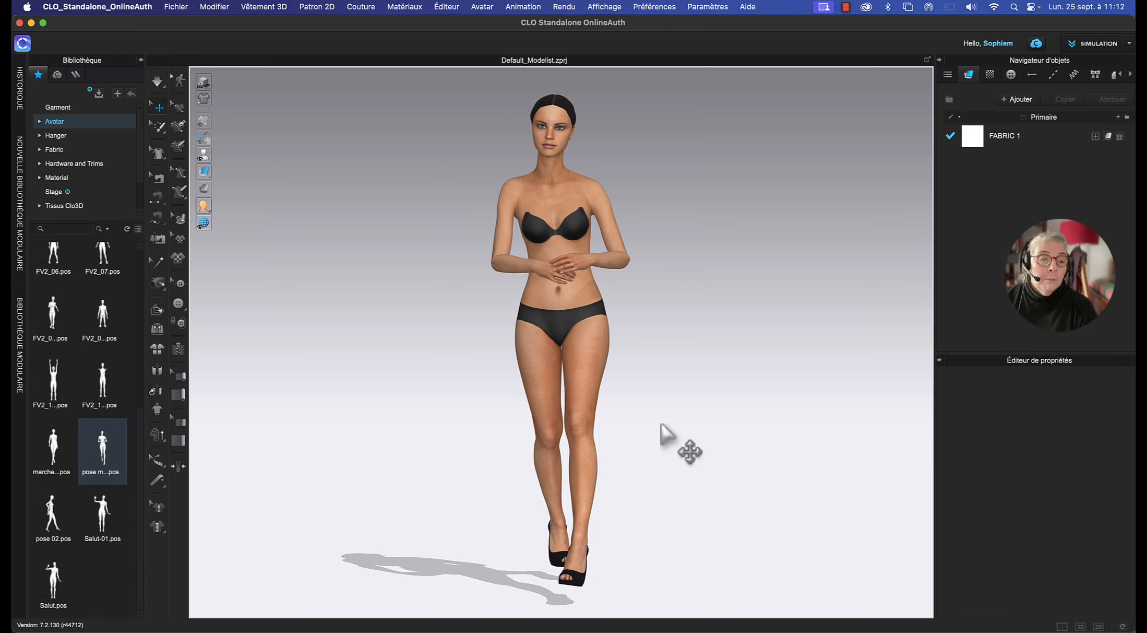
double_click(58, 464)
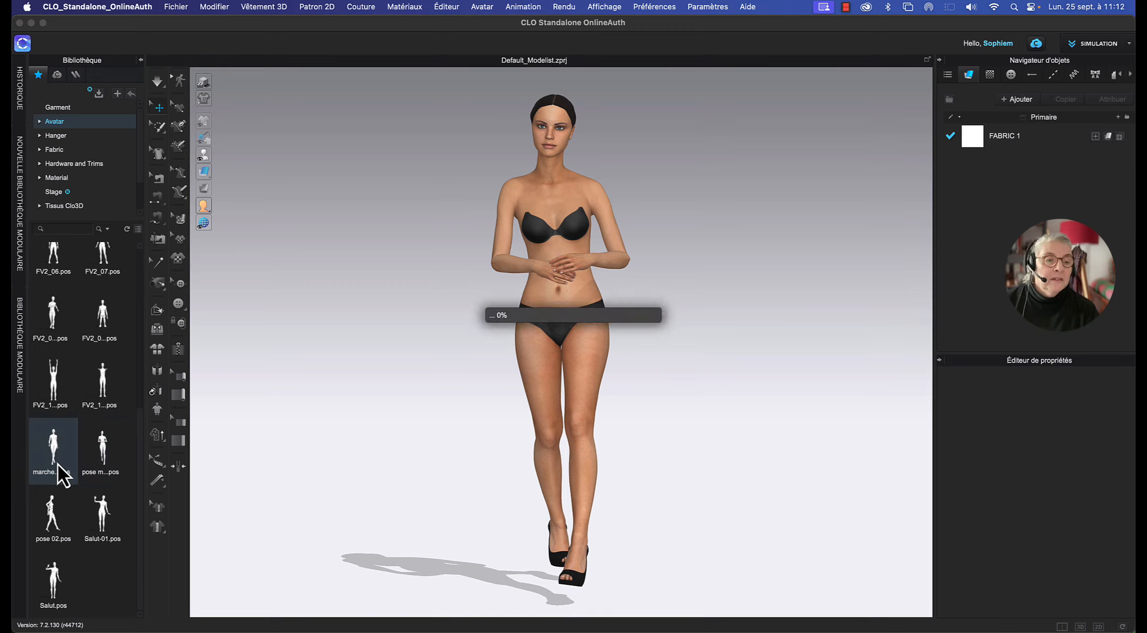
click(595, 375)
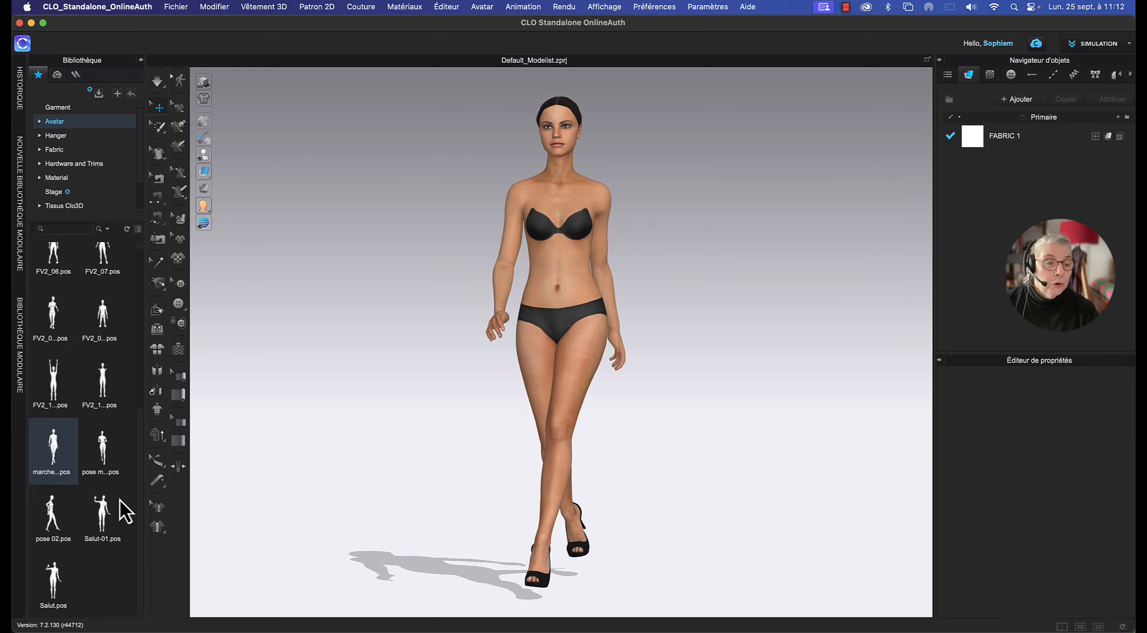
double_click(59, 525)
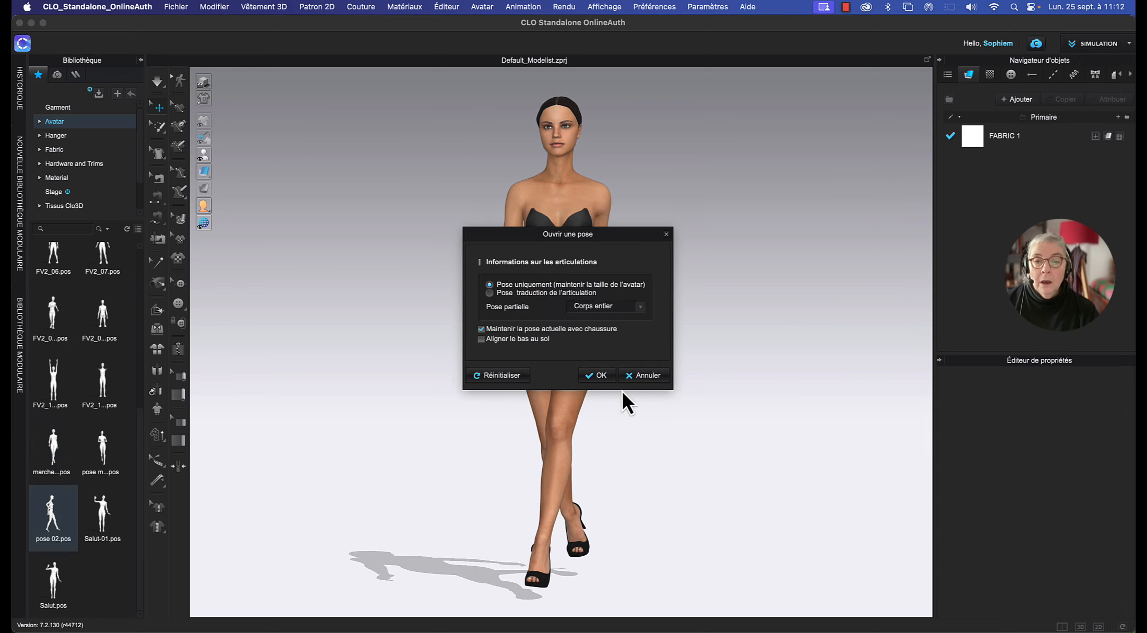
click(597, 376)
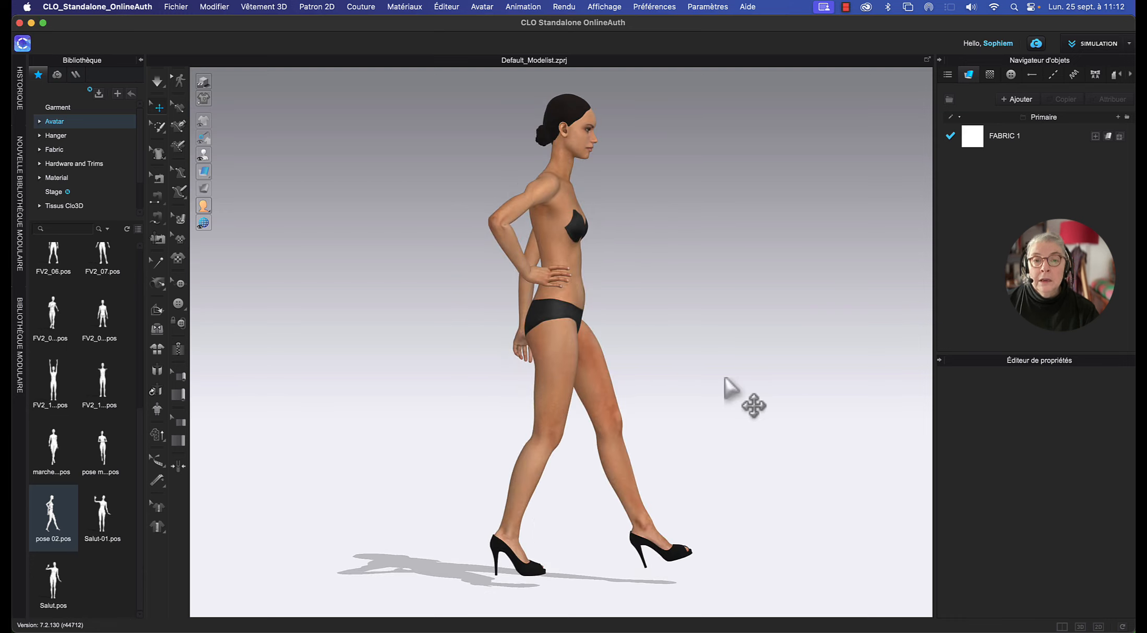
Reapply the Salut-01 pose to the avatar and replace it with the Salut pose, keeping the default whole-body options.
double_click(102, 515)
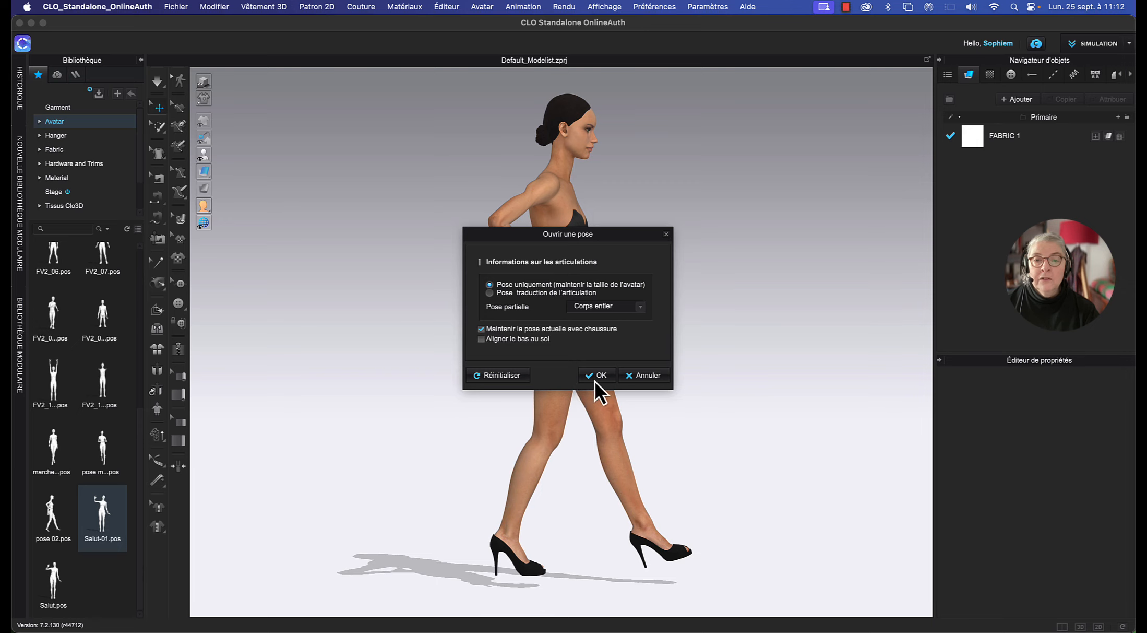
click(595, 378)
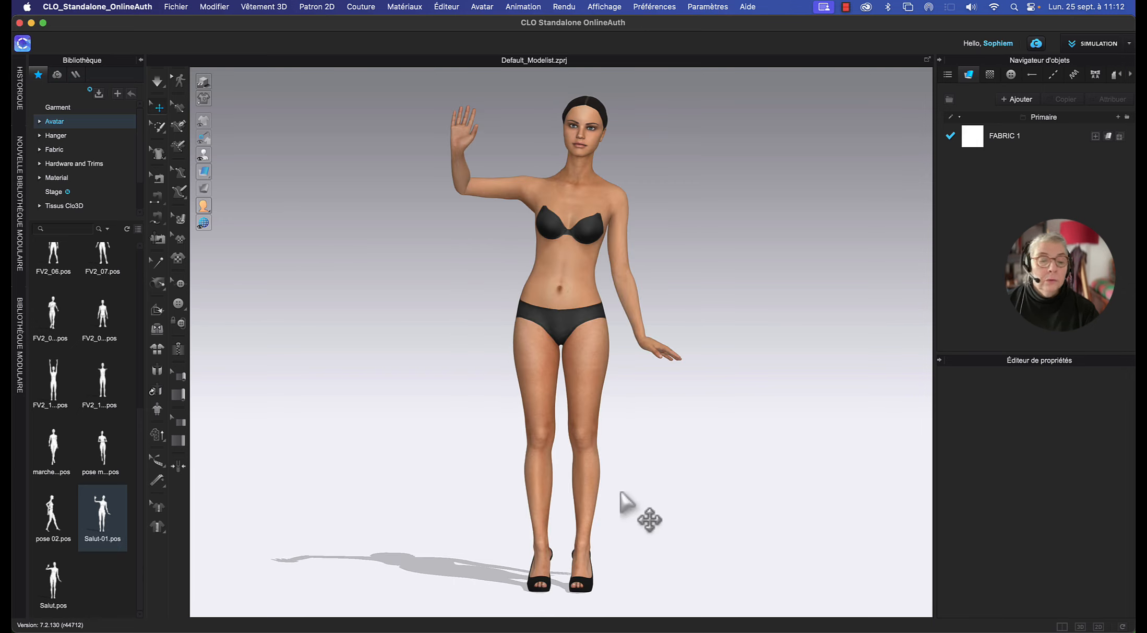
double_click(68, 605)
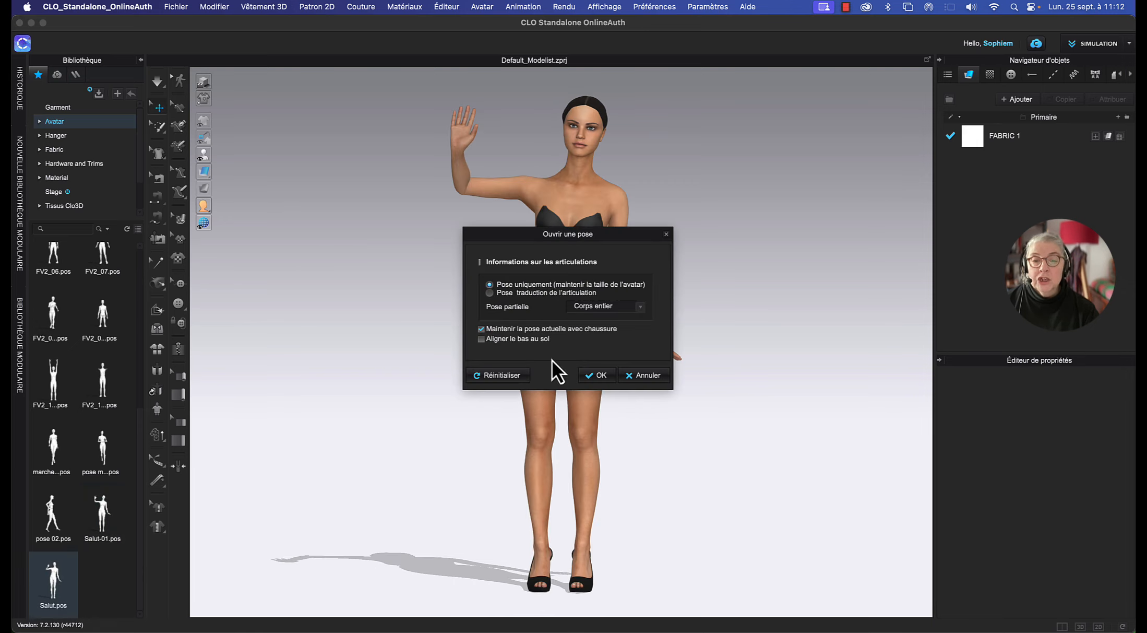
click(600, 380)
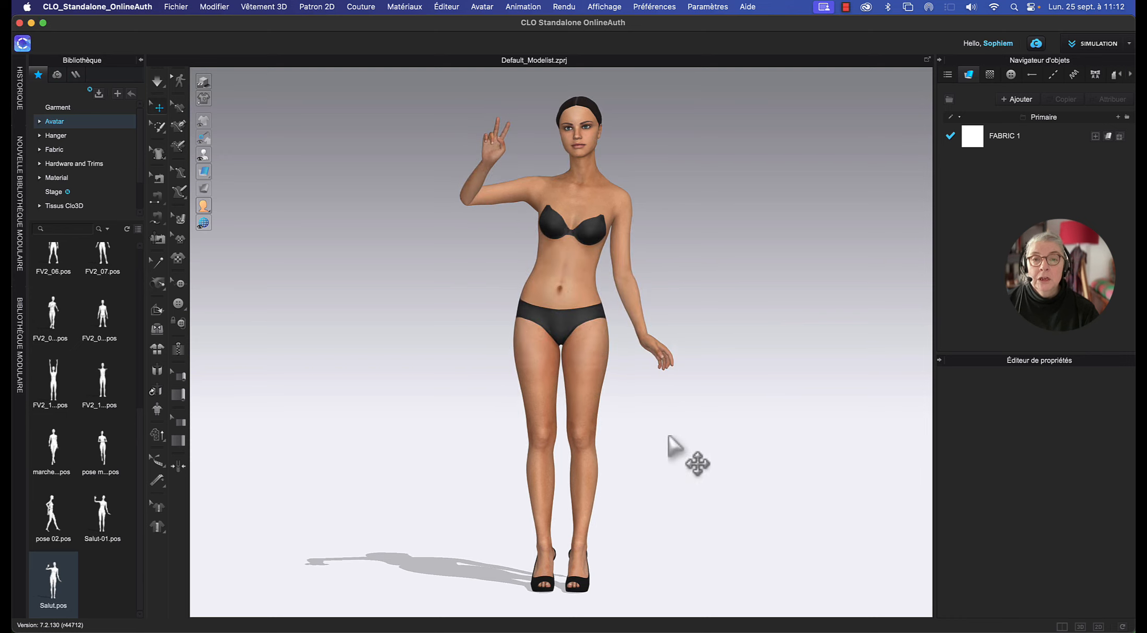